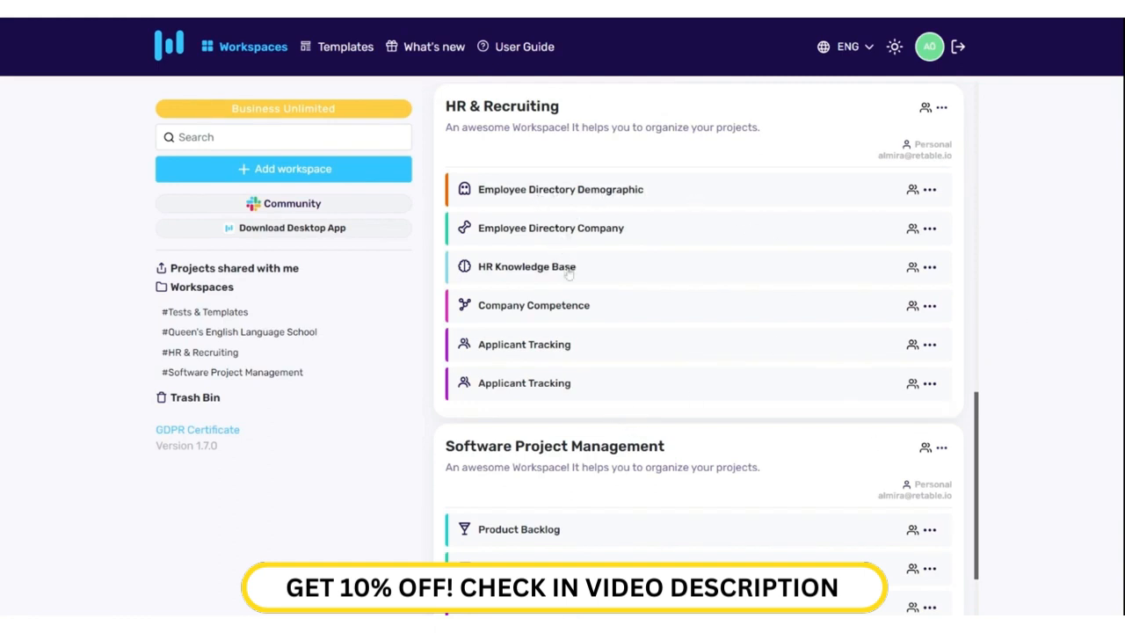
Step: Name a new workspace 'Employee Workspace' and leave it set to personal use
scroll(569, 274, "down", 1)
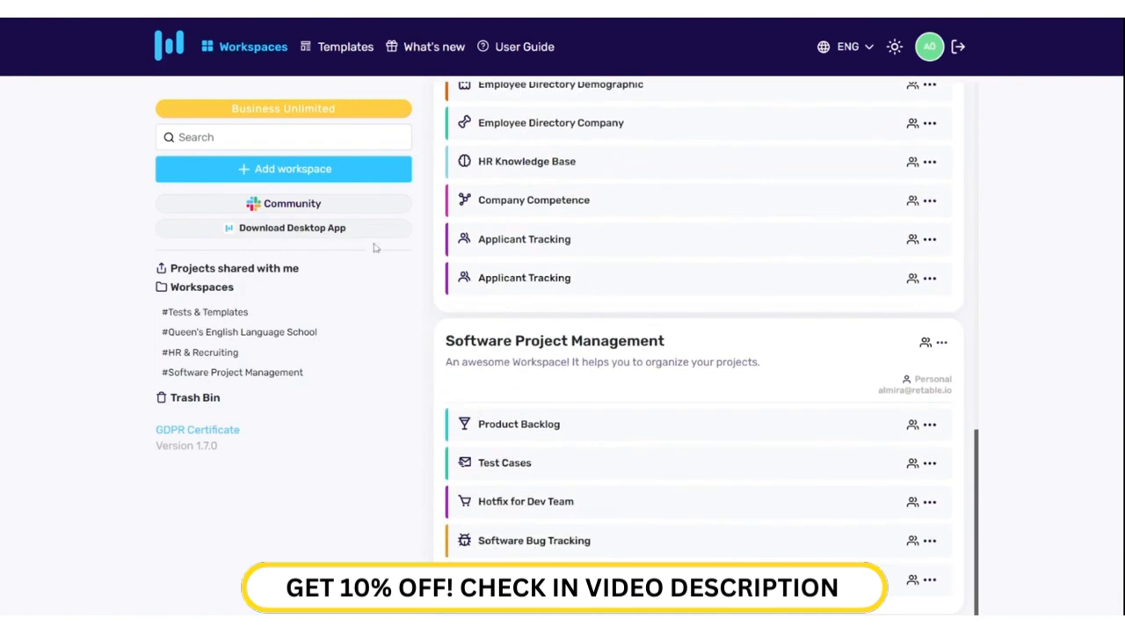
left_click(349, 176)
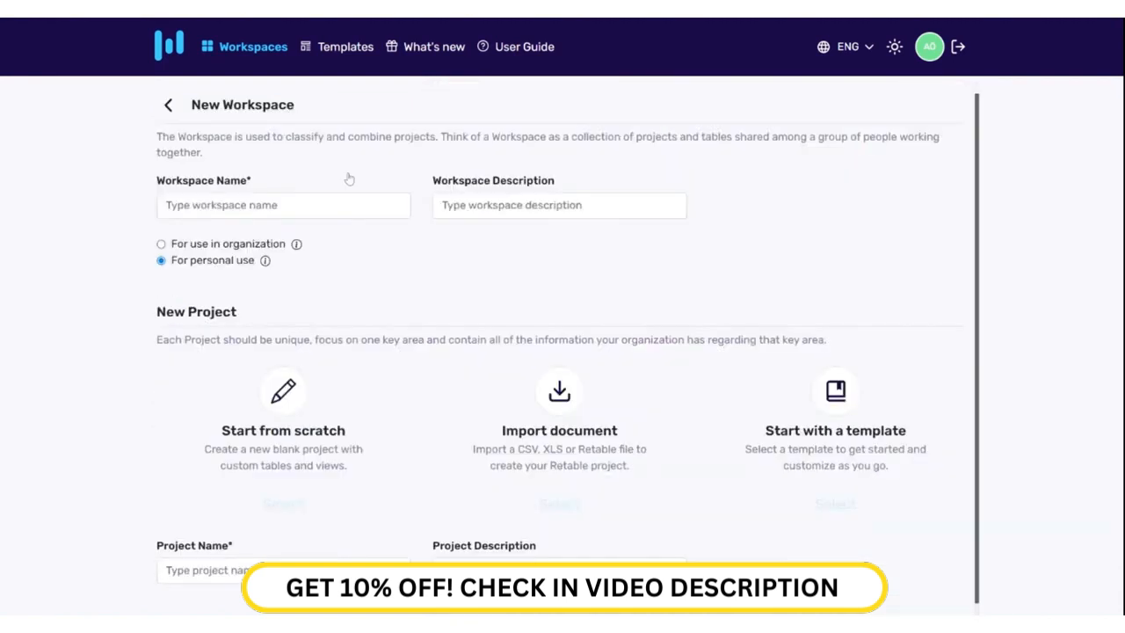
left_click(283, 206)
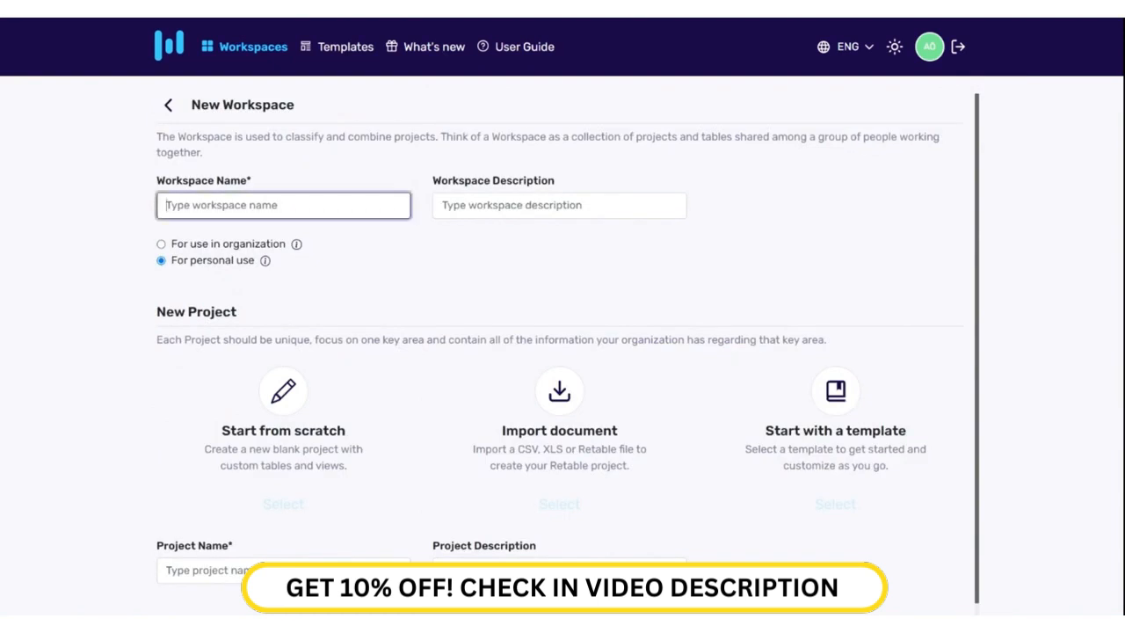
type("Employee Workspace")
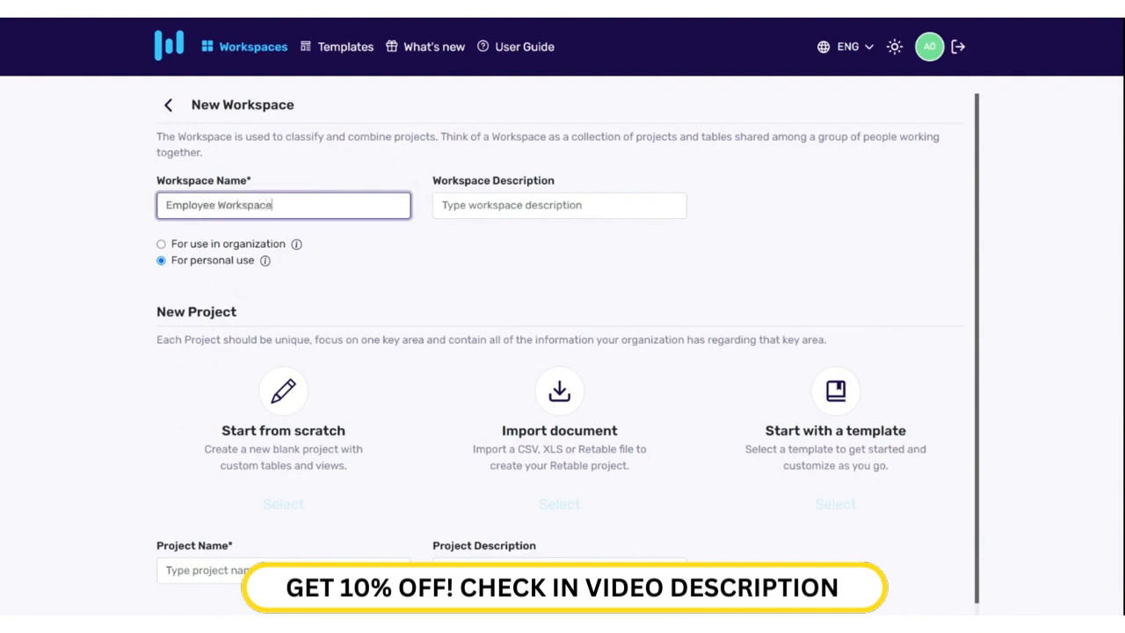
left_click(516, 206)
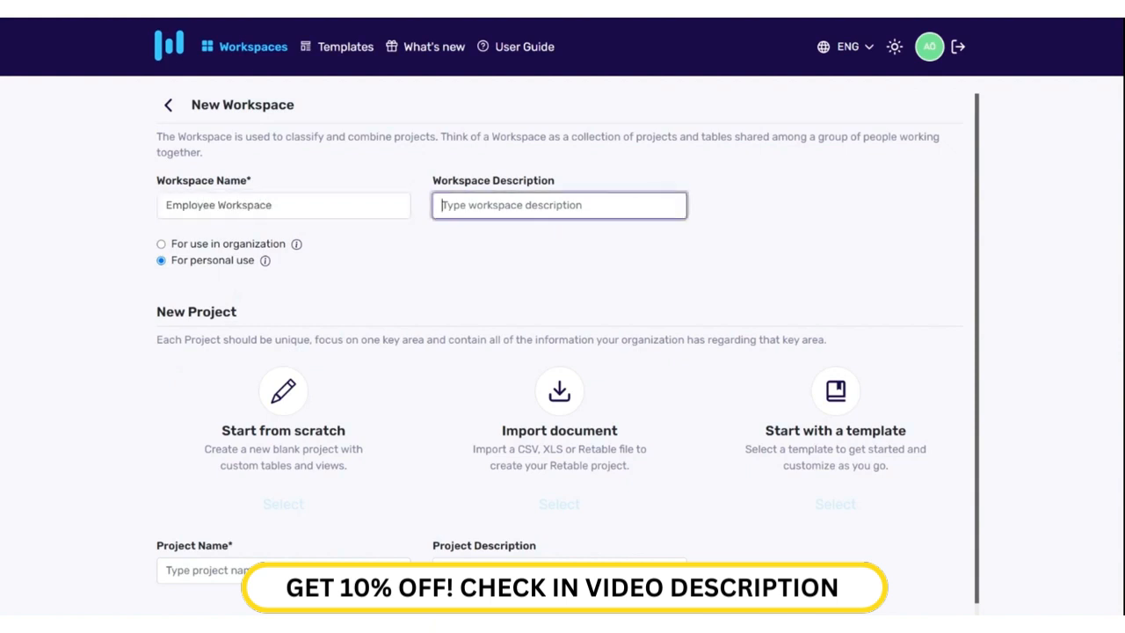
left_click(162, 245)
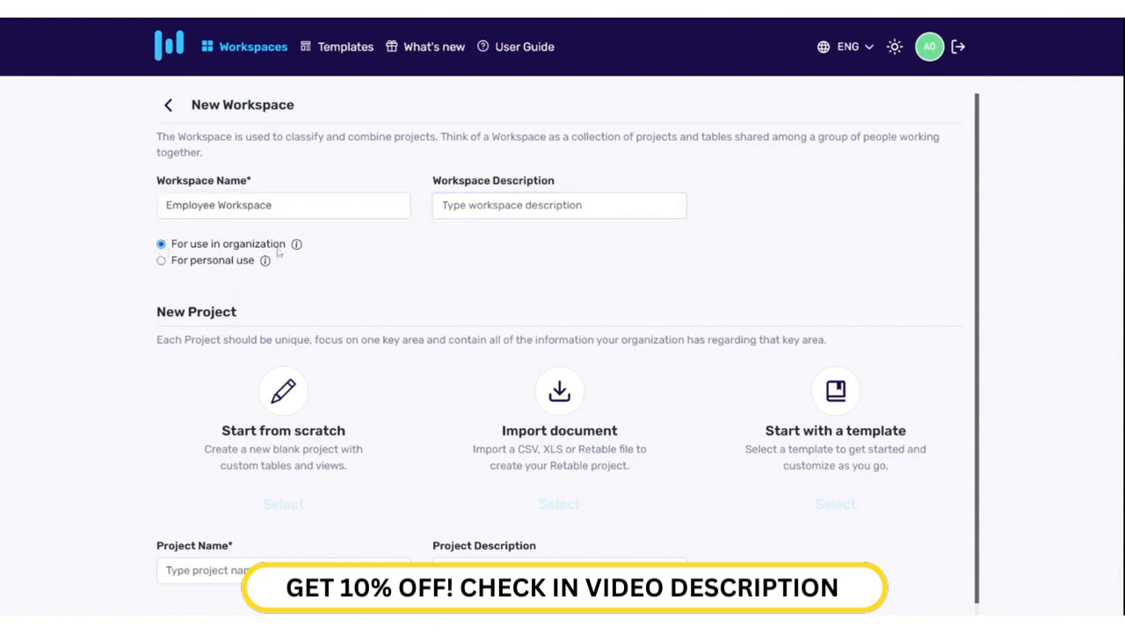
mouse_move(298, 251)
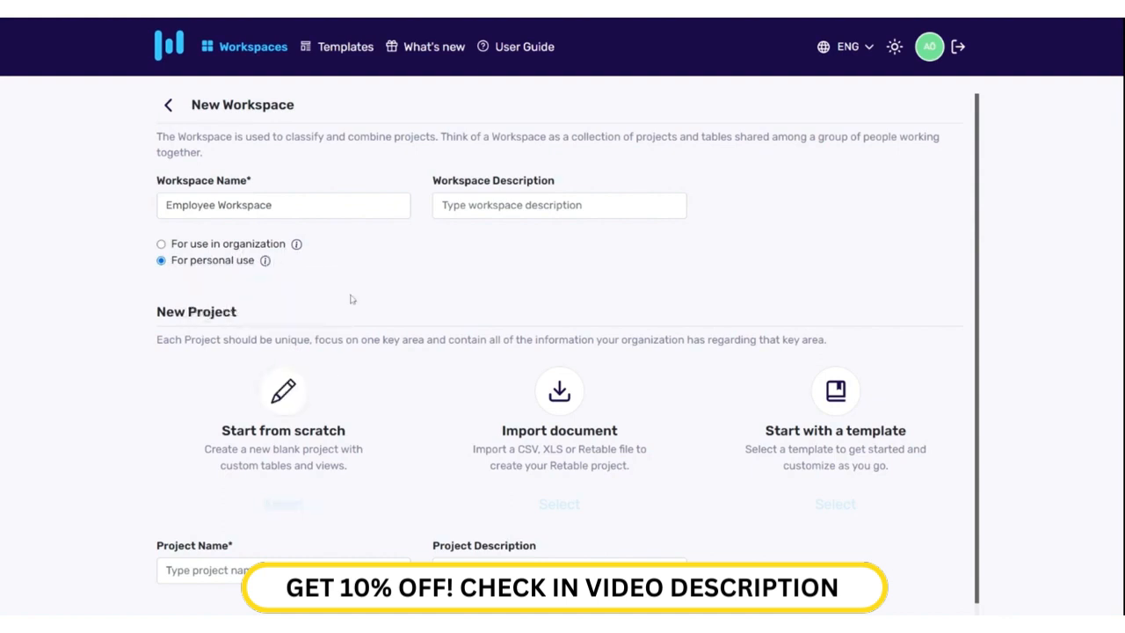
Step: Look at the start-from-scratch and document import options, then dismiss the import window
left_click(298, 404)
scroll(313, 411, "down", 1)
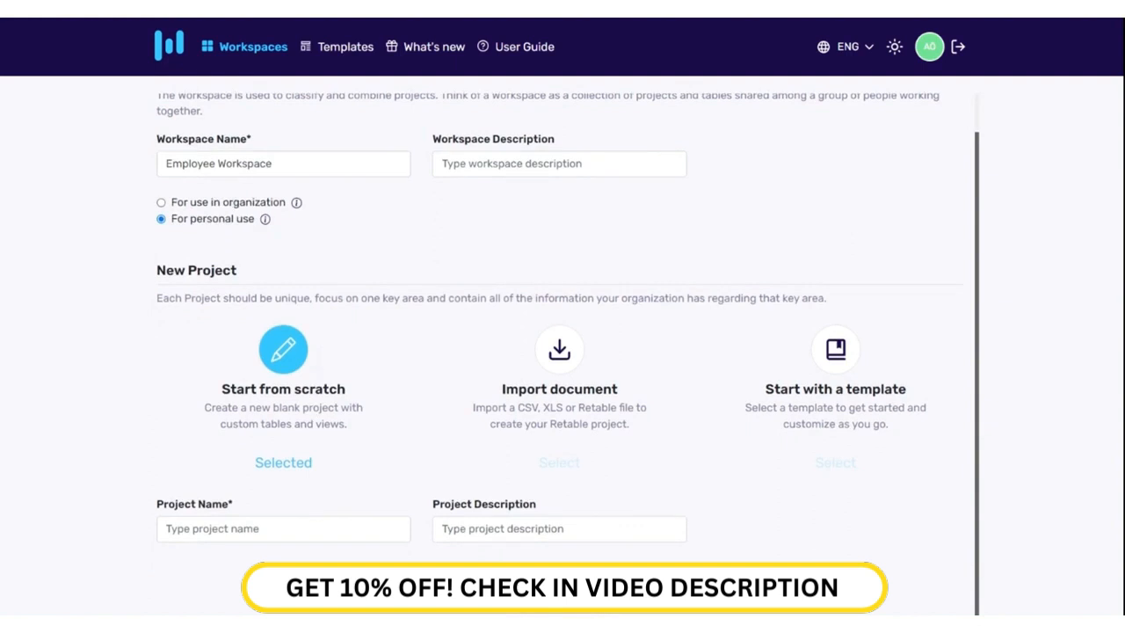
left_click(577, 370)
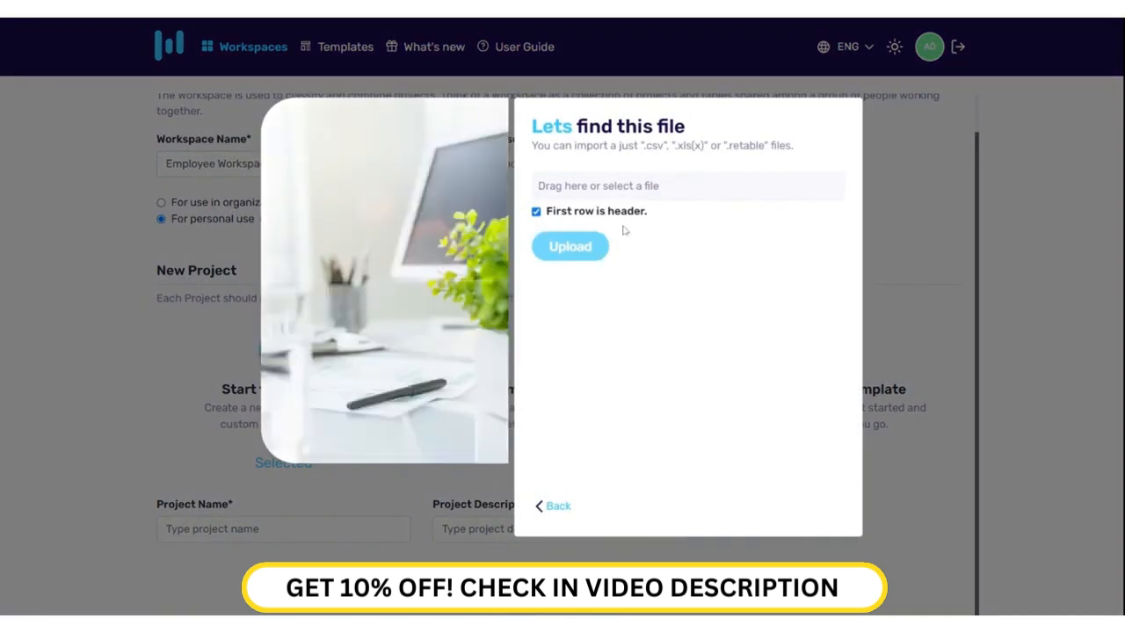
left_click(945, 270)
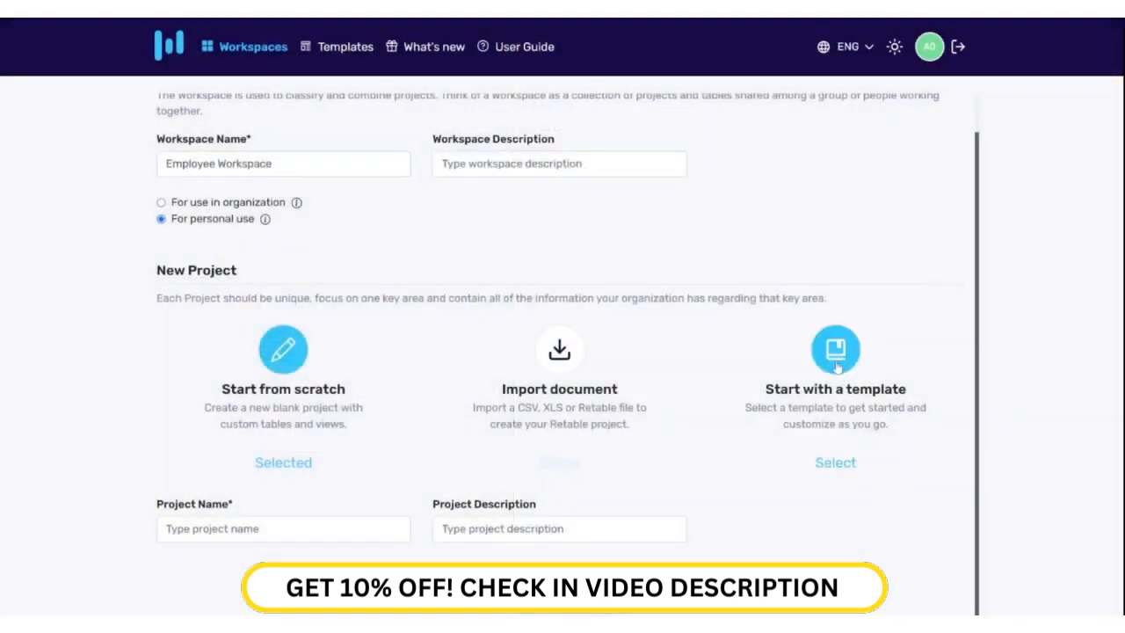
Step: Create the project from the HR & Recruiting Employee Directory Demographic template, keeping its name
left_click(838, 368)
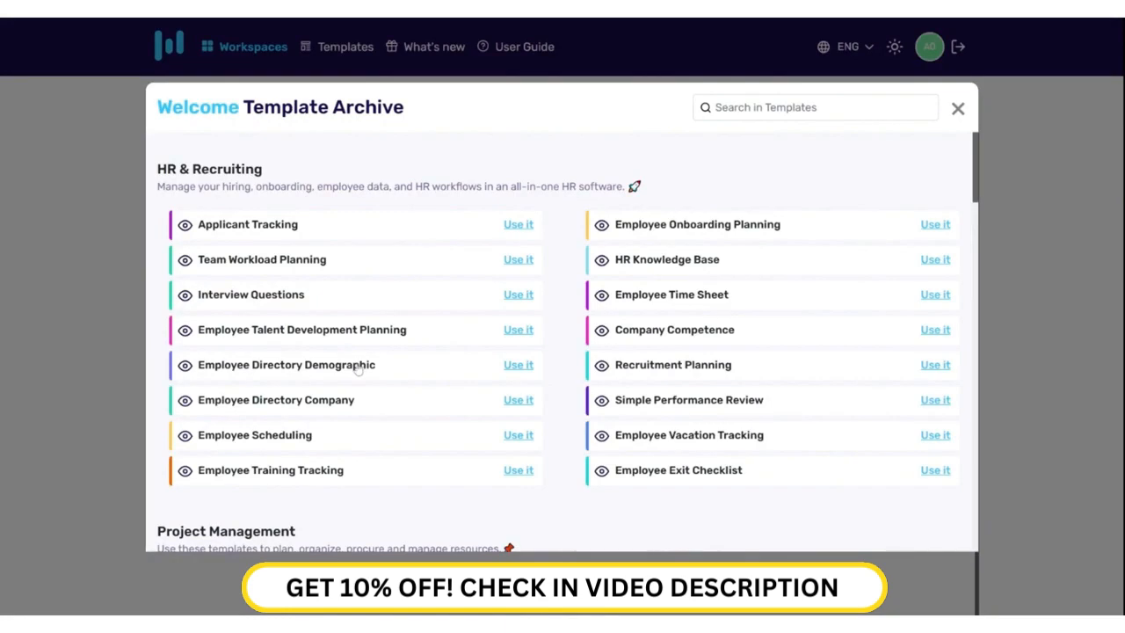
left_click(359, 367)
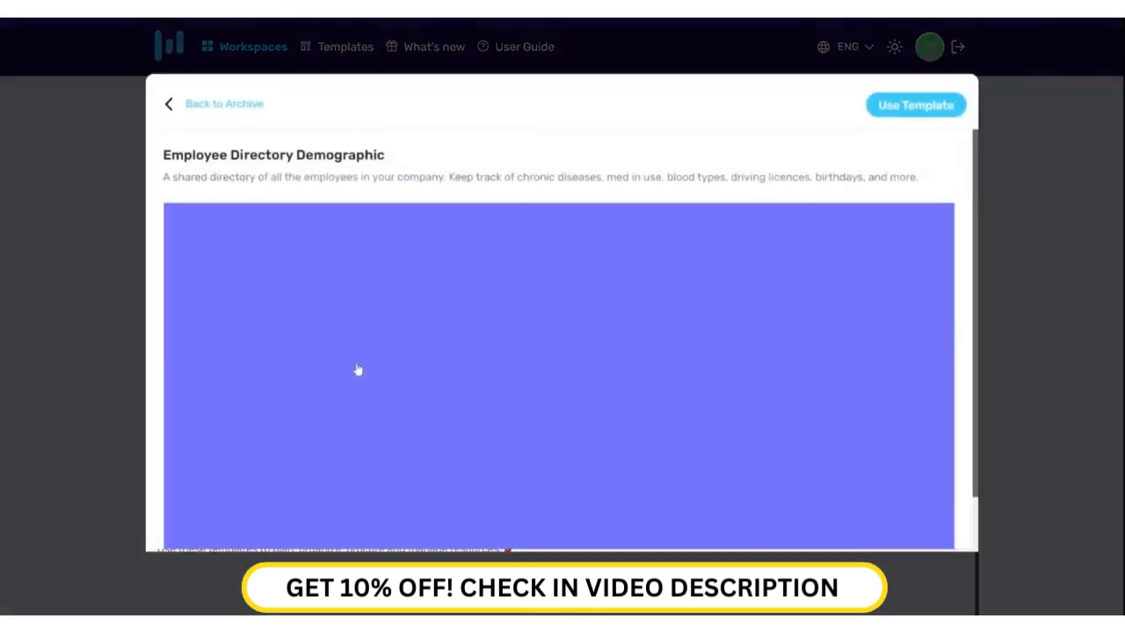
left_click(915, 114)
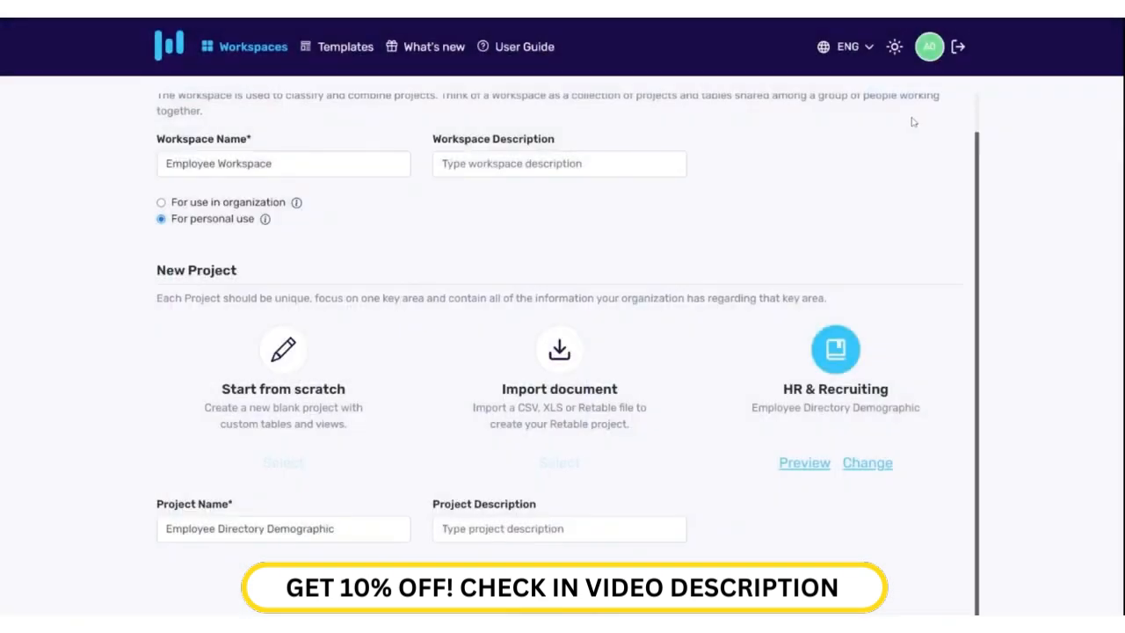
left_click(337, 529)
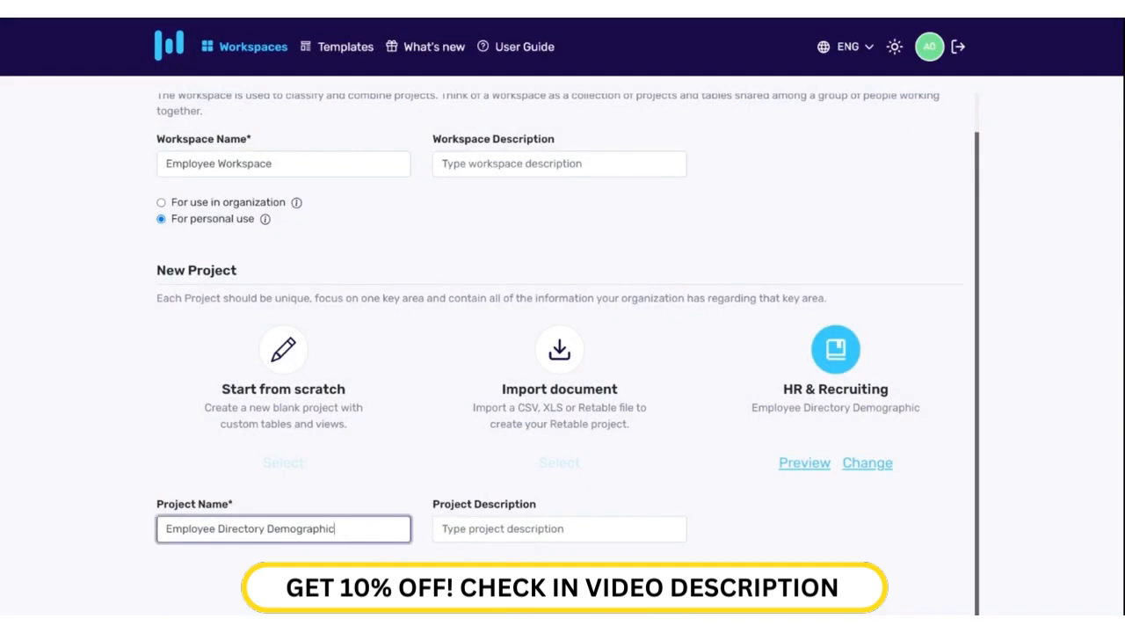
left_click(560, 585)
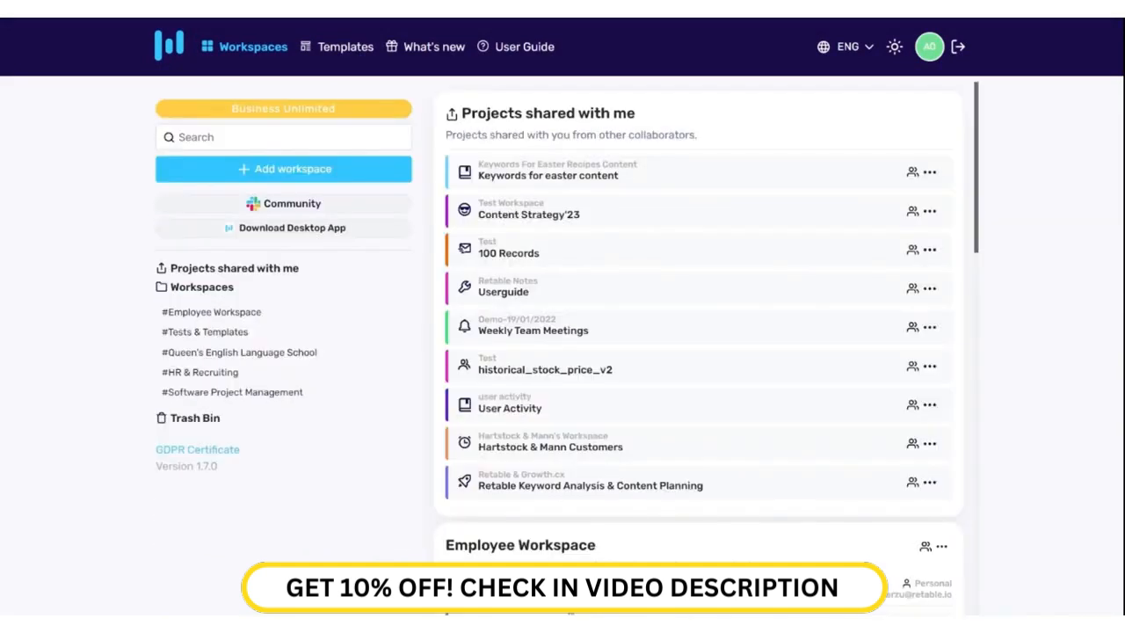
Step: Open the Employee Directory Demographic project and scroll right to row 9's Location cell
scroll(506, 520, "down", 4)
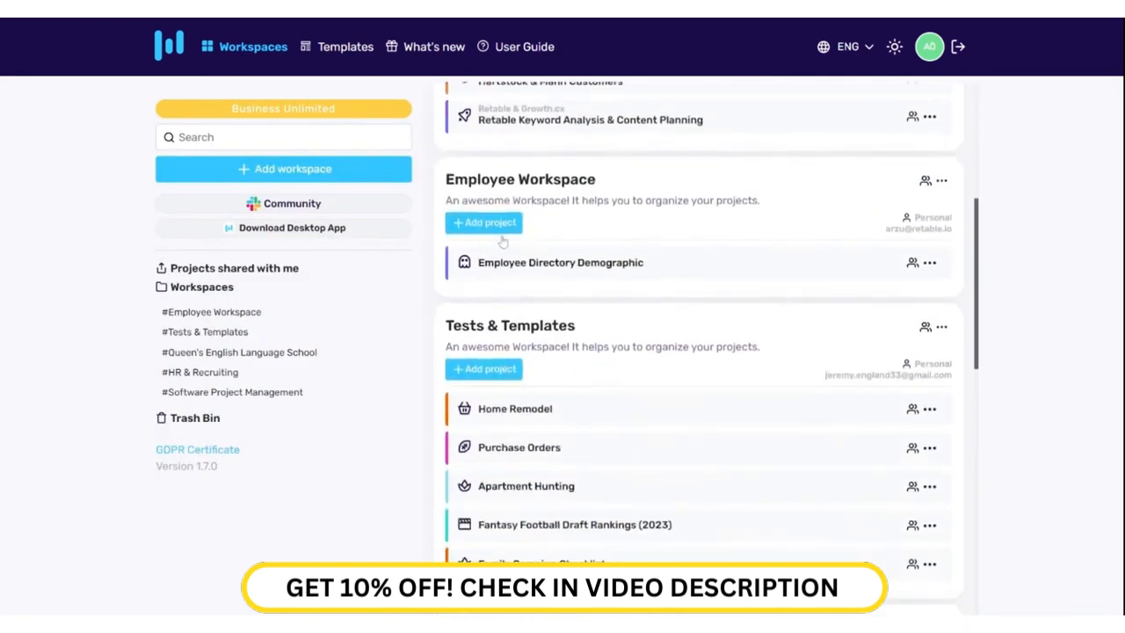
left_click(566, 264)
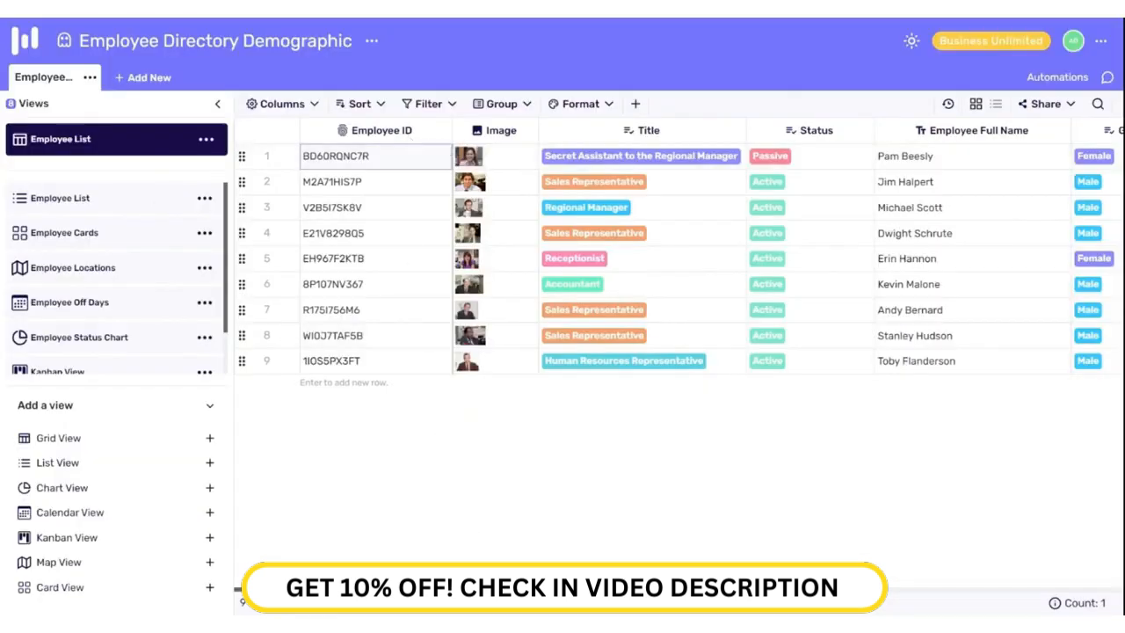
scroll(676, 255, "right", 5)
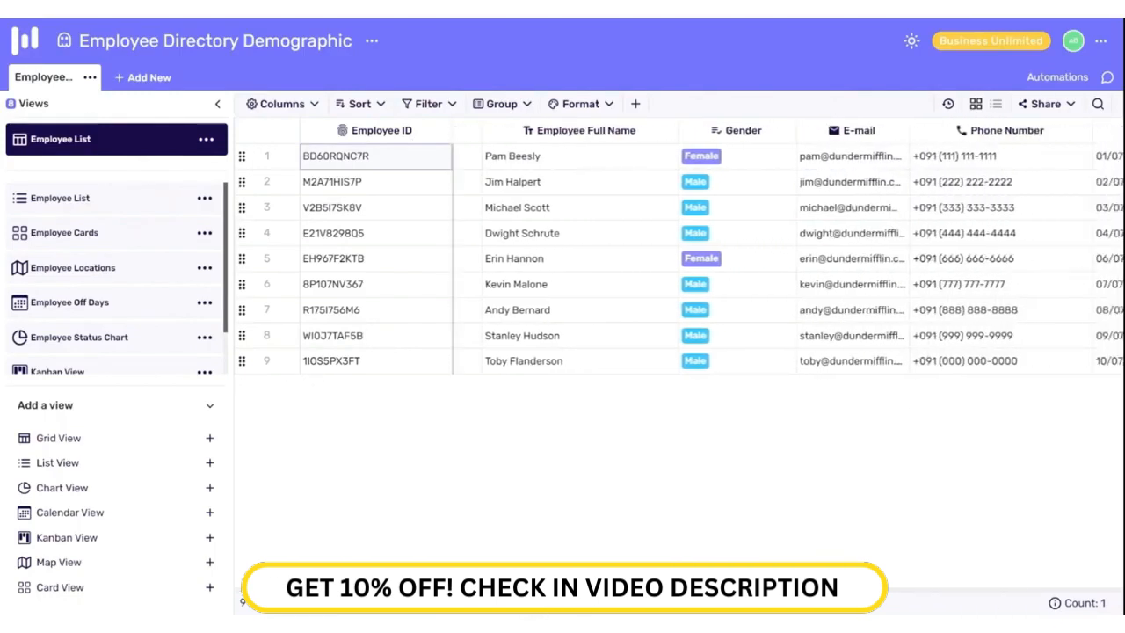
scroll(677, 254, "right", 6)
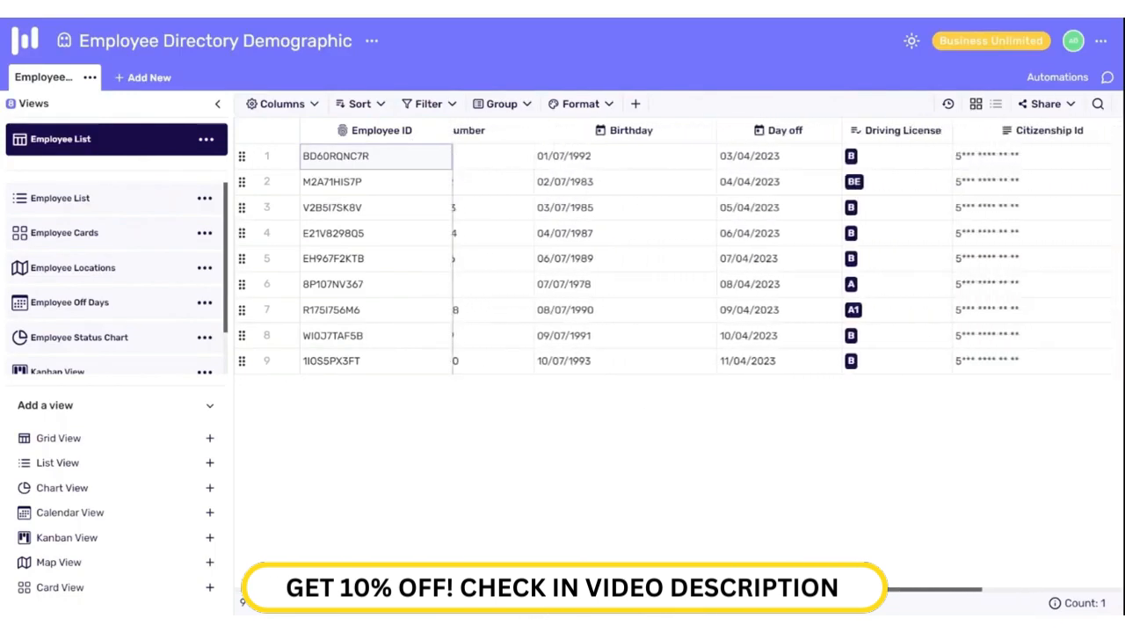
scroll(905, 572, "right", 5)
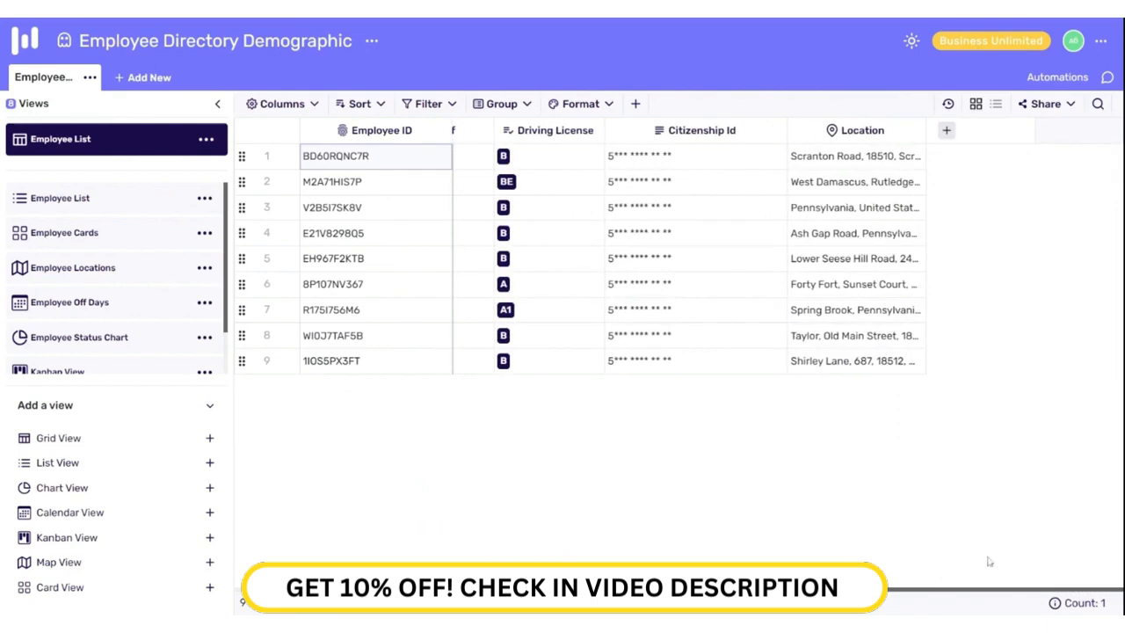
left_click(858, 358)
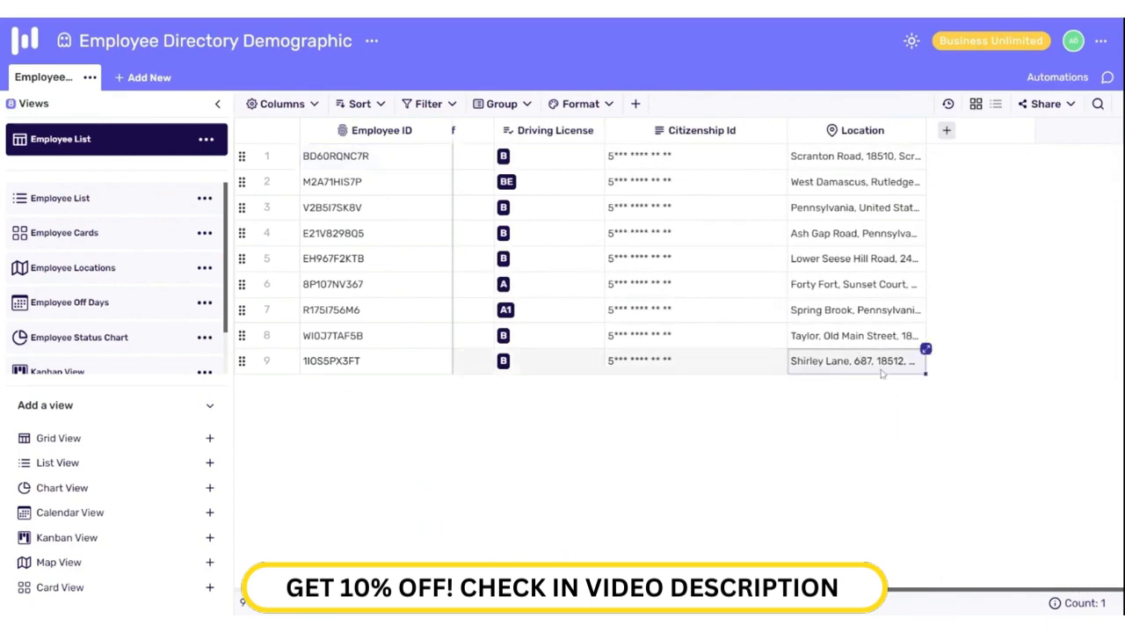
double_click(879, 364)
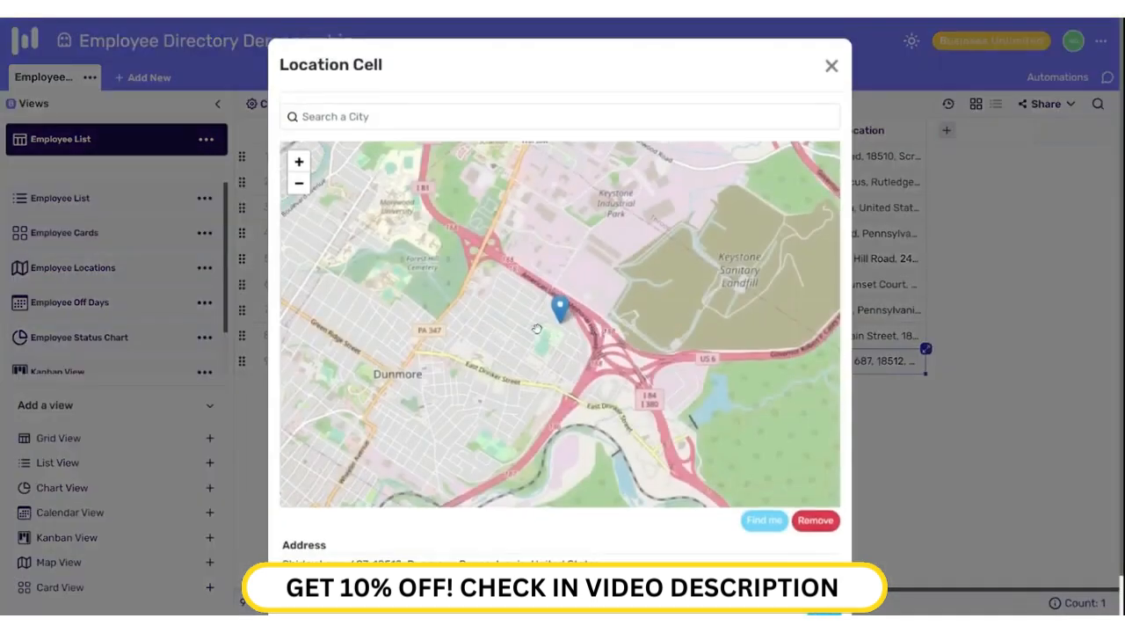
mouse_move(537, 329)
left_mouse_down()
mouse_move(565, 365)
mouse_move(707, 438)
left_mouse_up()
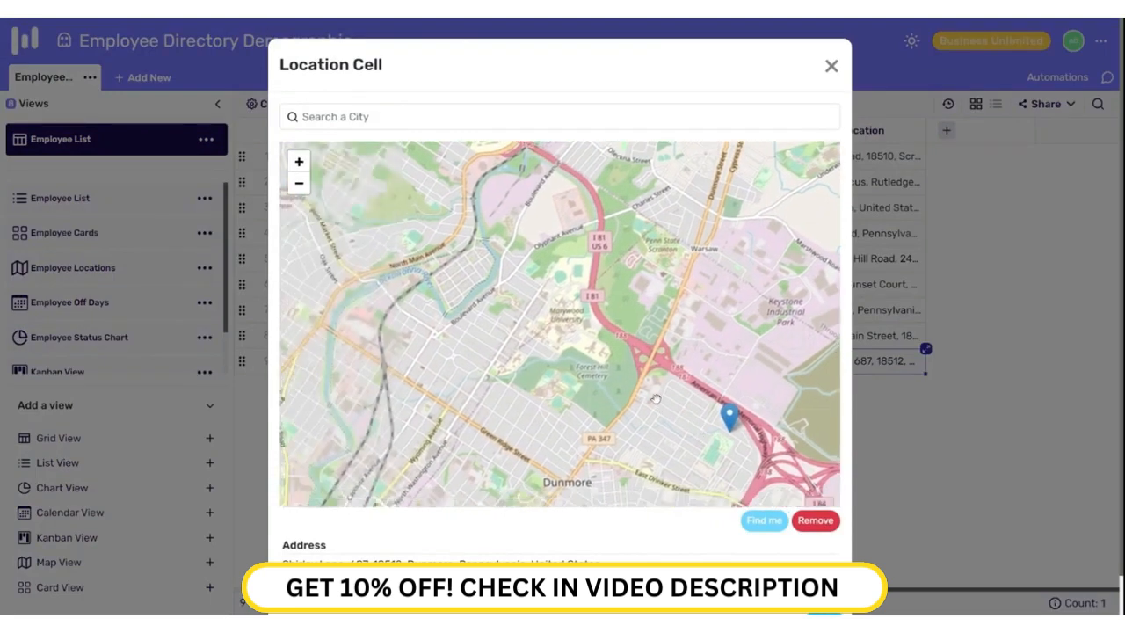
left_click(655, 400)
scroll(618, 527, "down", 1)
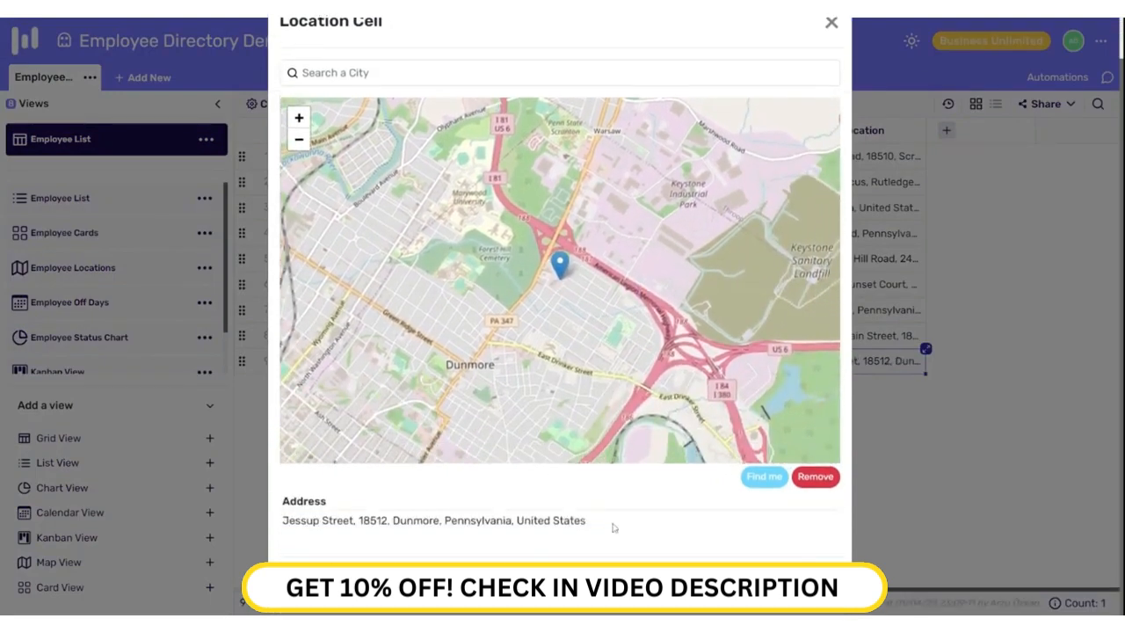
left_click(592, 349)
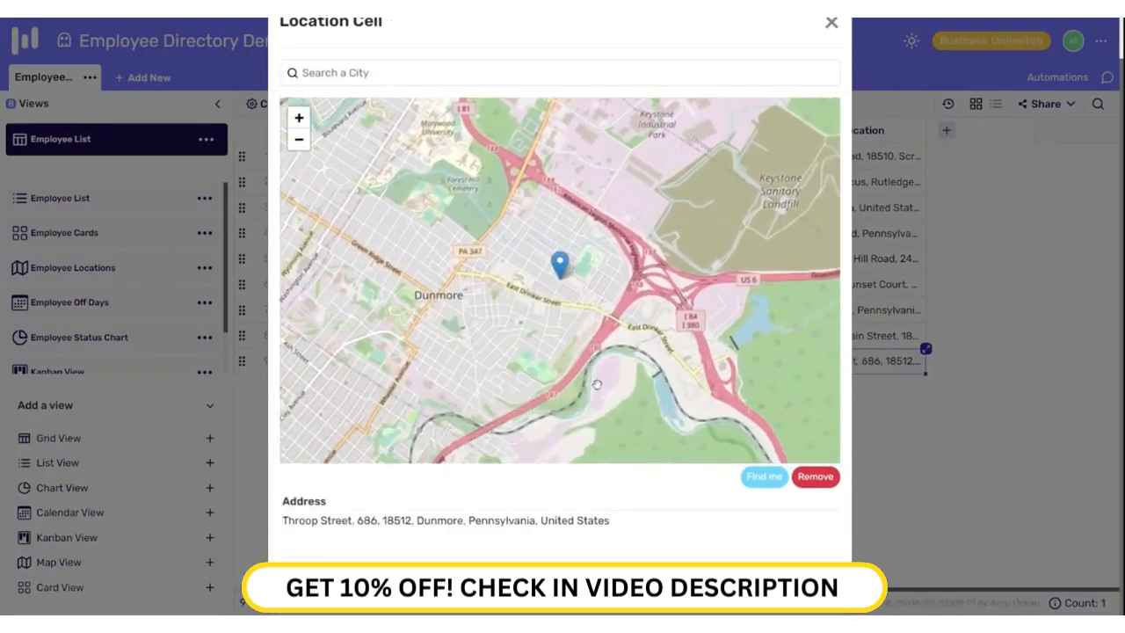
left_click(810, 587)
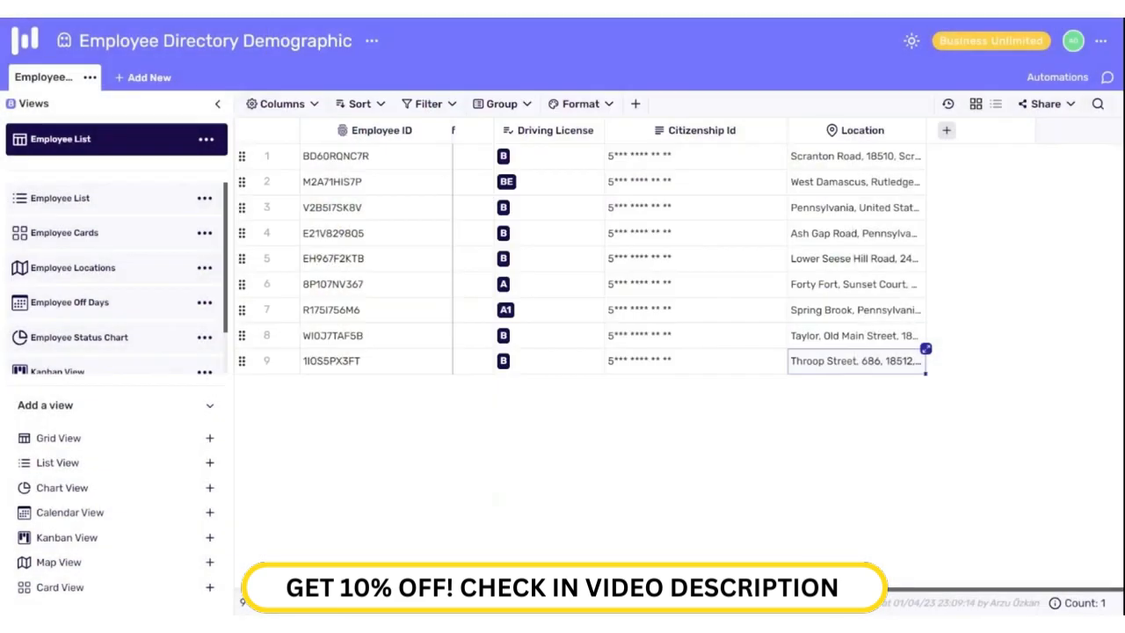
Step: In the Driving License column settings, colour option B red, A light blue and C green
scroll(747, 184, "left", 3)
left_click(731, 163)
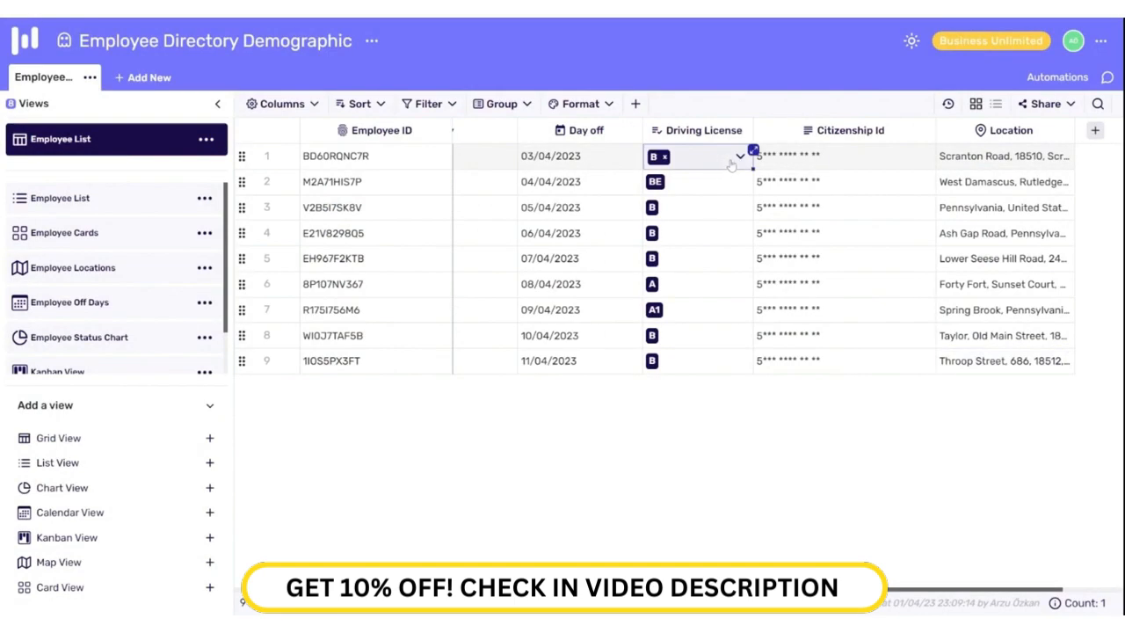
left_click(731, 164)
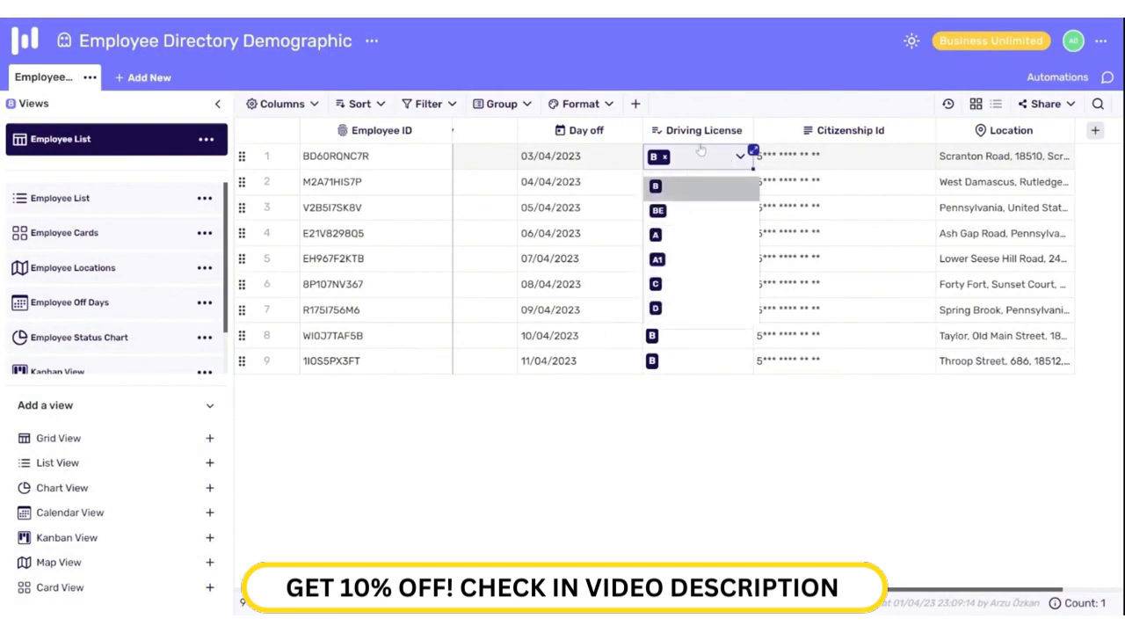
right_click(694, 130)
left_click(720, 143)
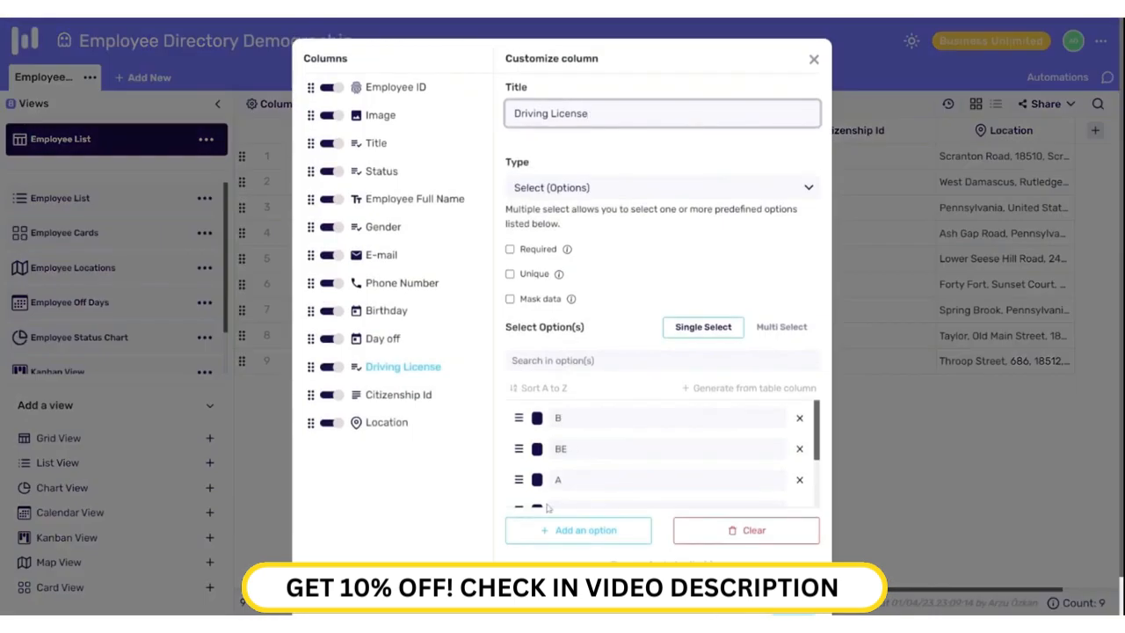
left_click(537, 418)
left_click(565, 428)
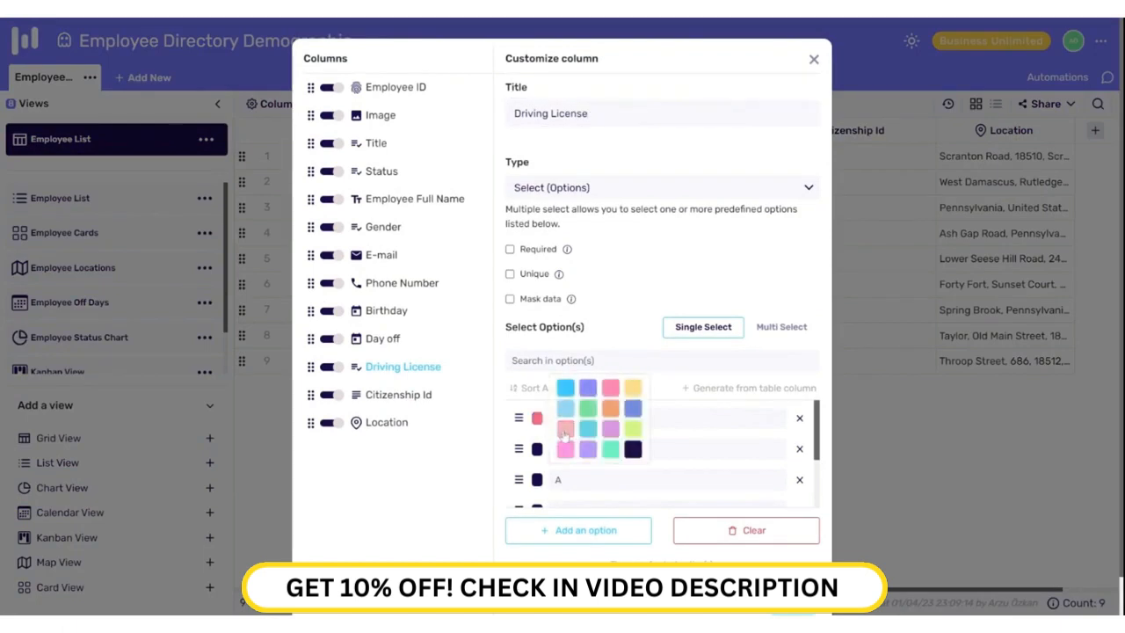
left_click(539, 480)
left_click(565, 450)
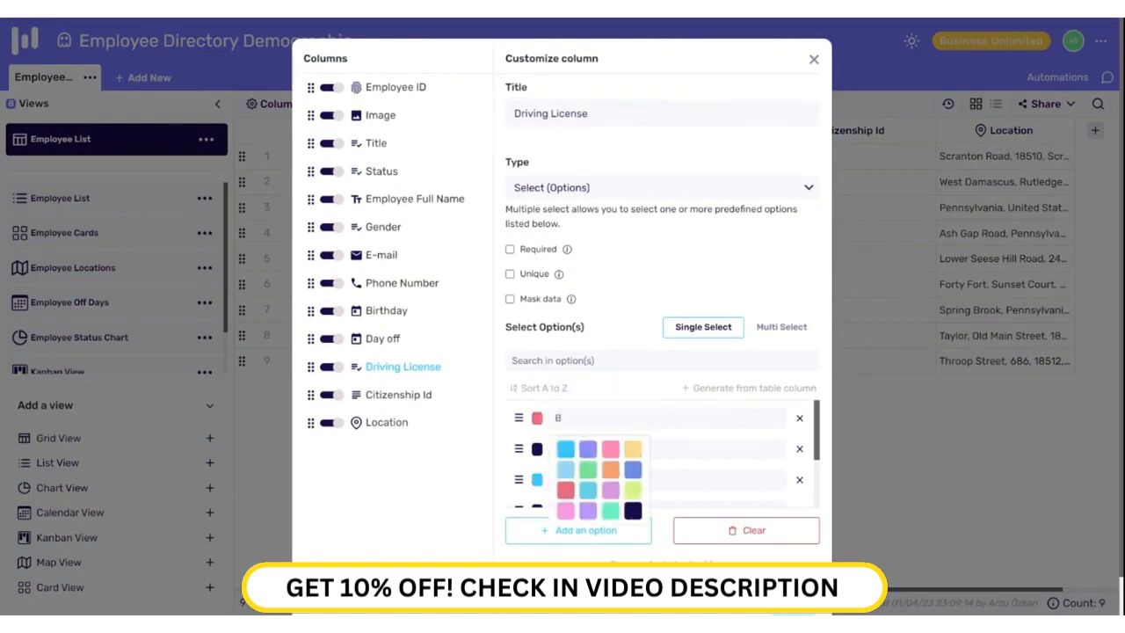
scroll(567, 452, "down", 1)
left_click(537, 468)
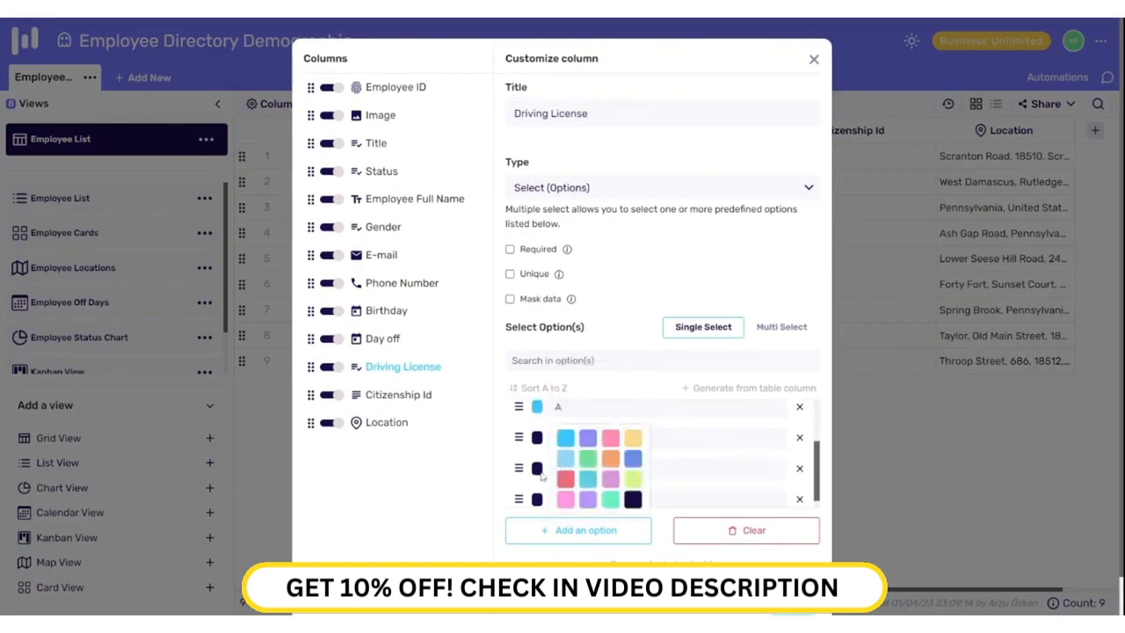
left_click(588, 456)
left_click(669, 486)
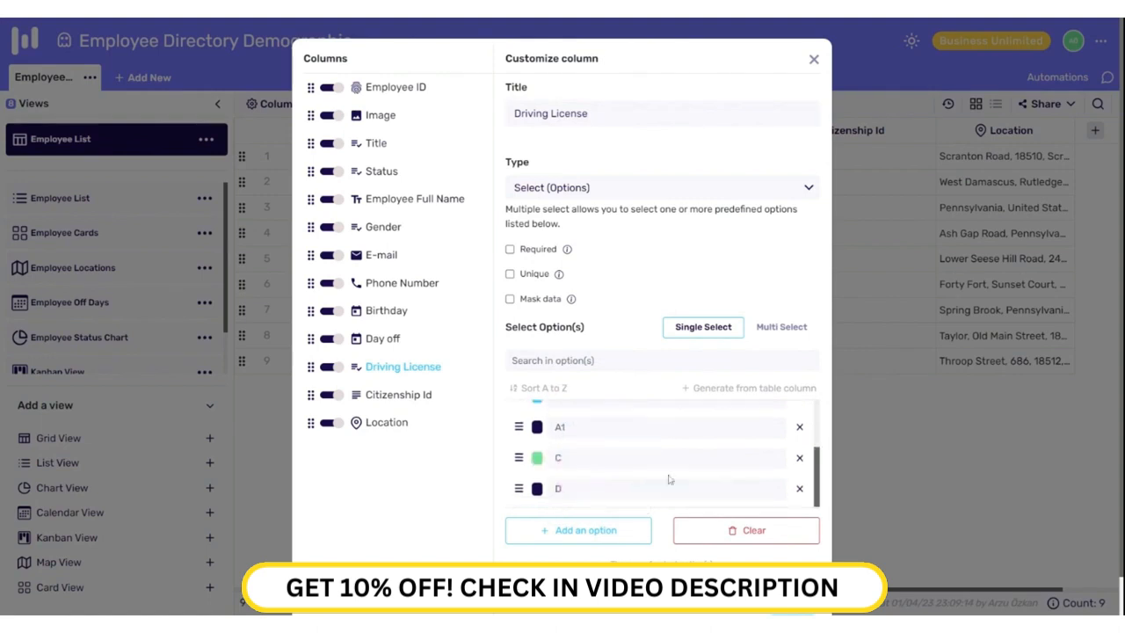
Step: Move option D above C, remove the extra empty option, and keep single selection
left_click(585, 531)
scroll(553, 479, "down", 1)
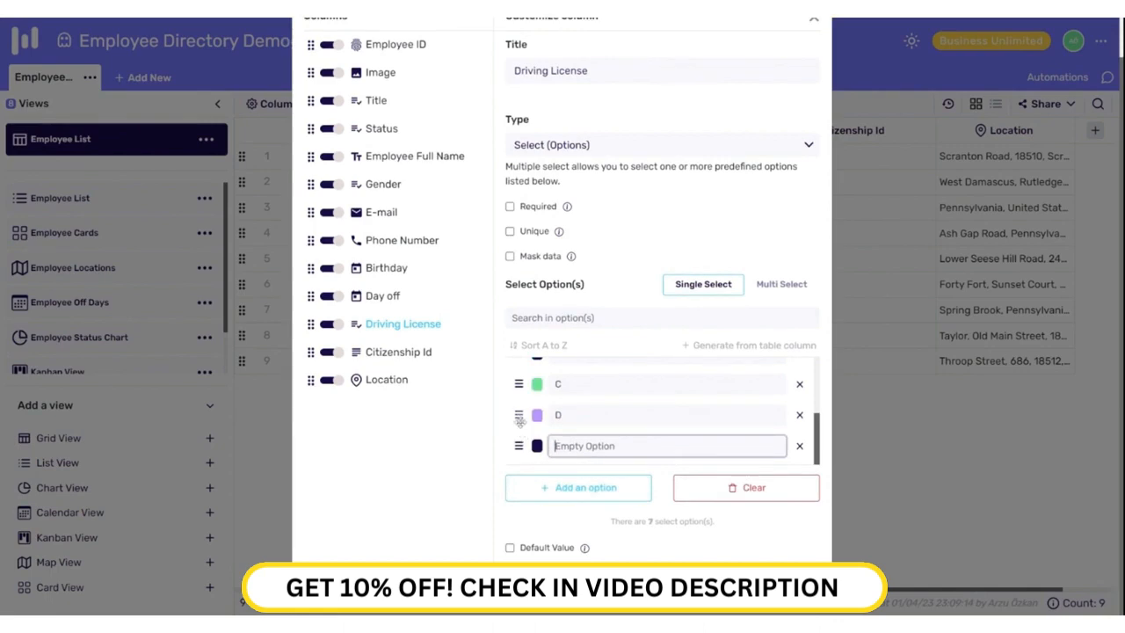
left_click_drag(518, 419, 518, 383)
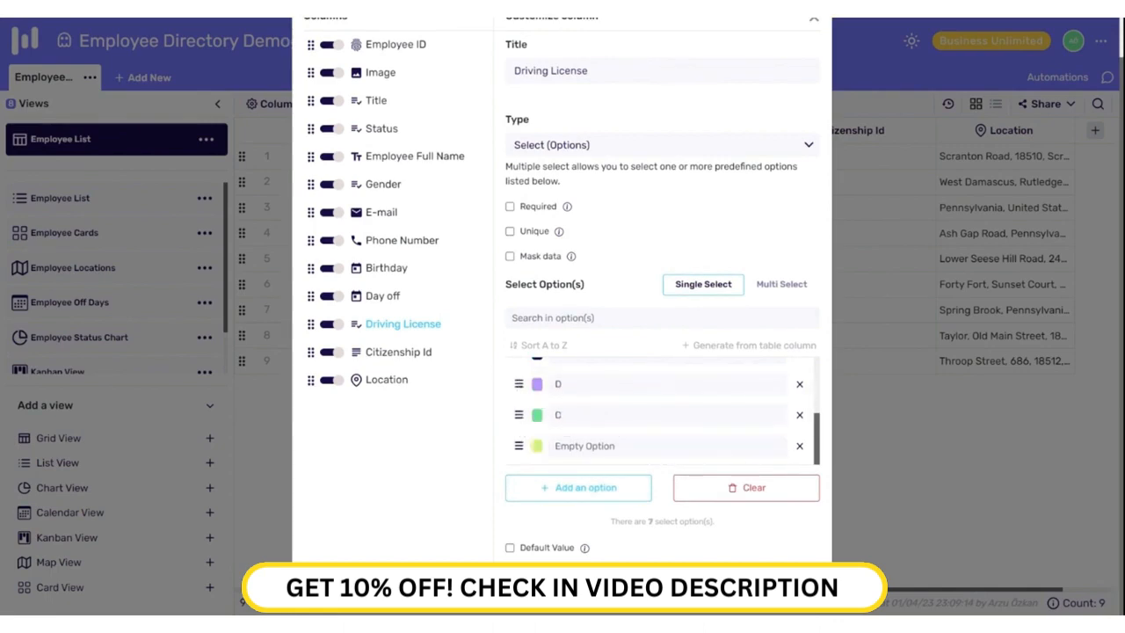
left_click(798, 446)
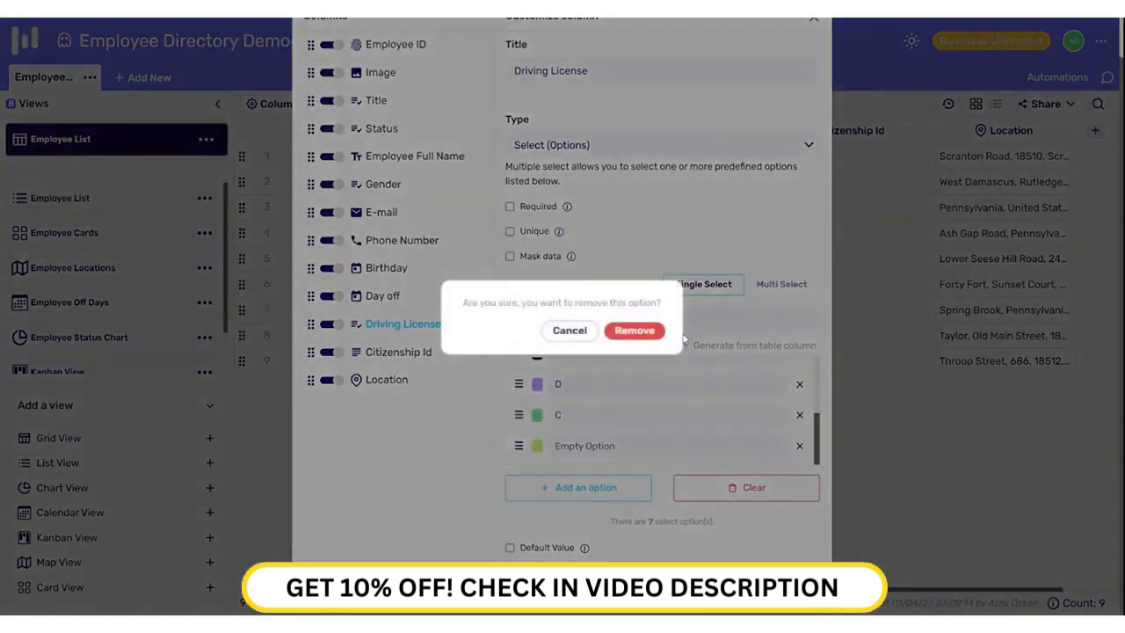
left_click(651, 332)
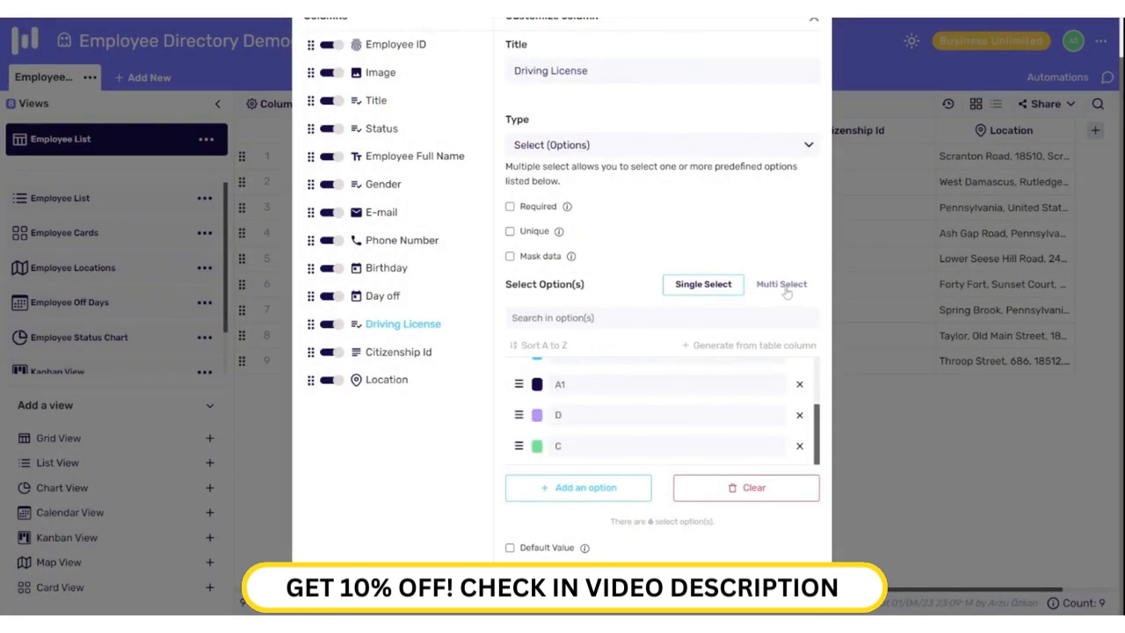
left_click(784, 290)
left_click(692, 287)
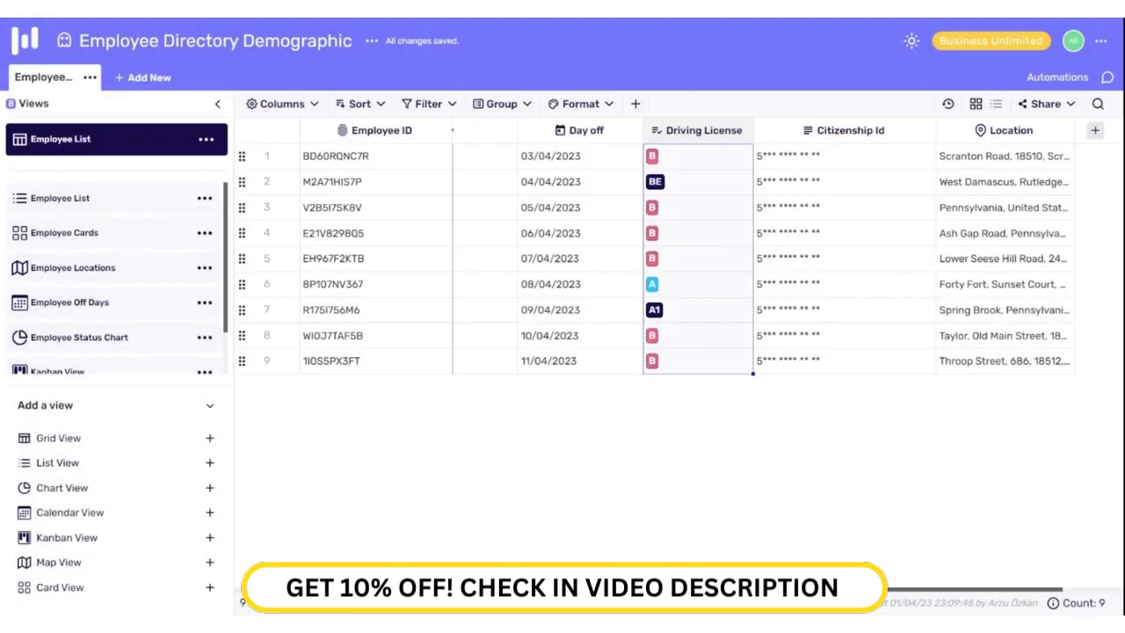
Step: Pick 13 June 2023 as row 8's Day off date via the month picker
left_click(601, 341)
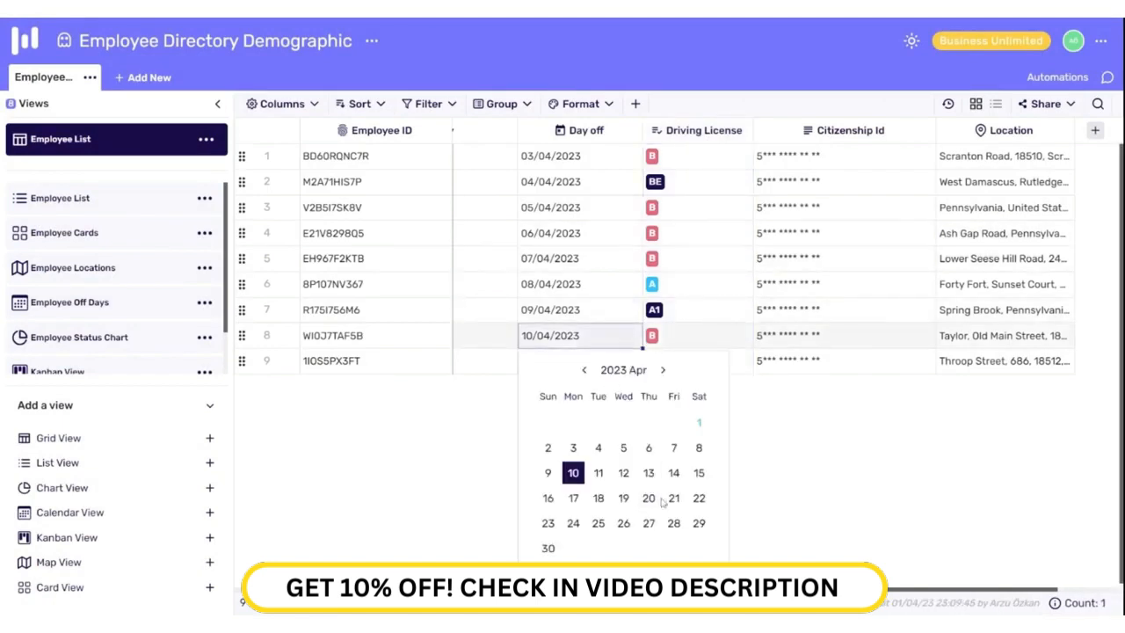
left_click(623, 498)
left_click(648, 473)
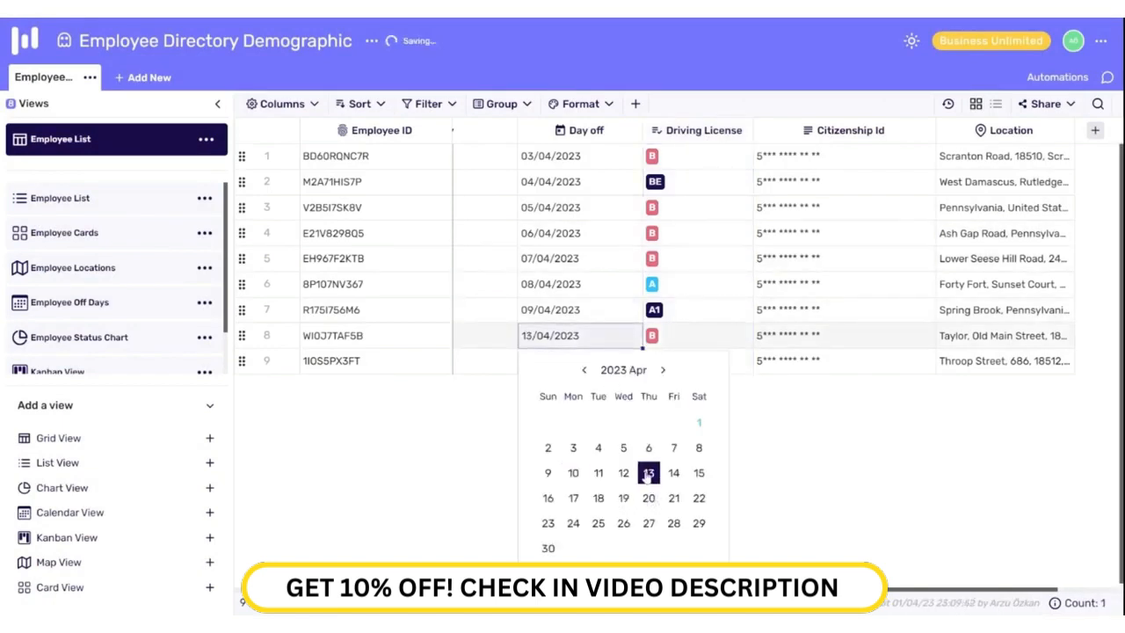
left_click(623, 370)
left_click(604, 445)
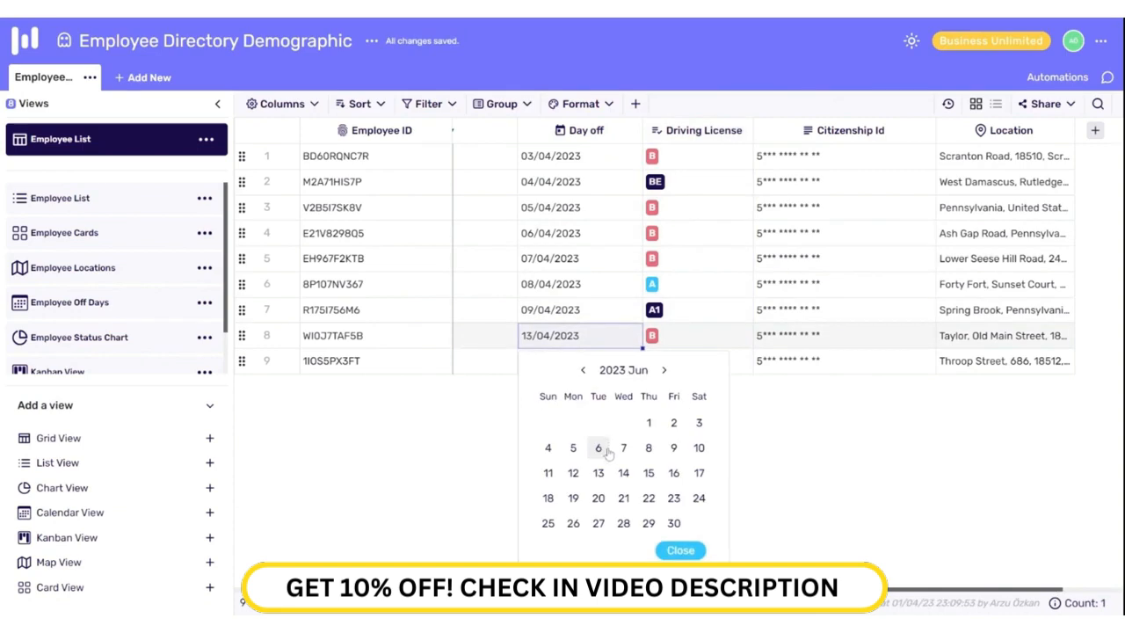
left_click(598, 472)
left_click(610, 371)
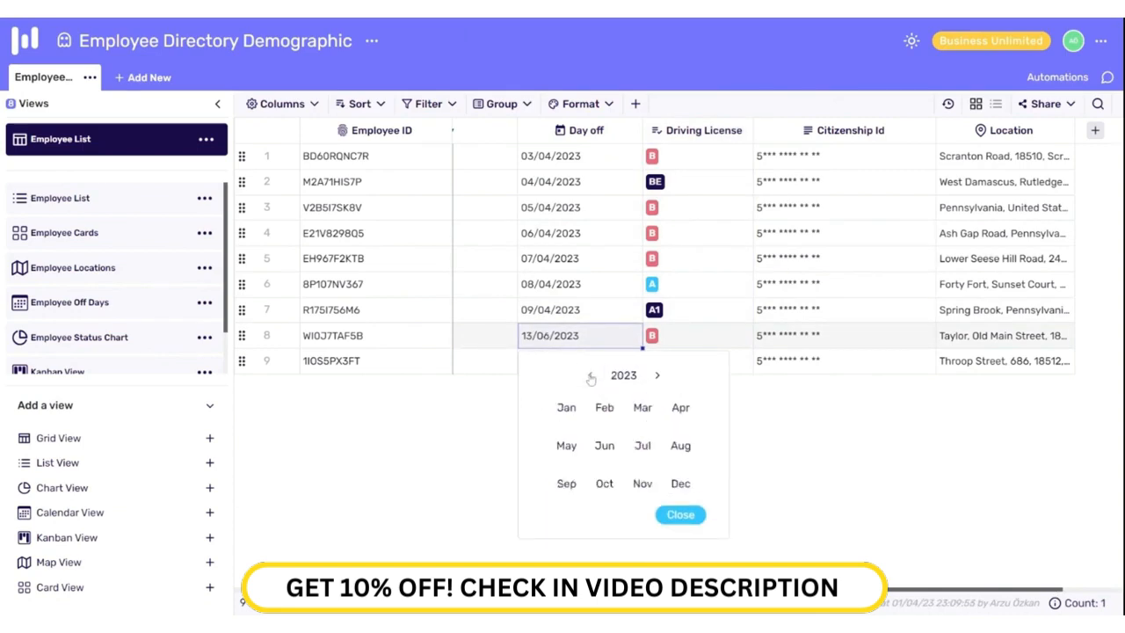
right_click(586, 137)
Step: Turn on Include Time for the Day off column and save it
left_click(600, 154)
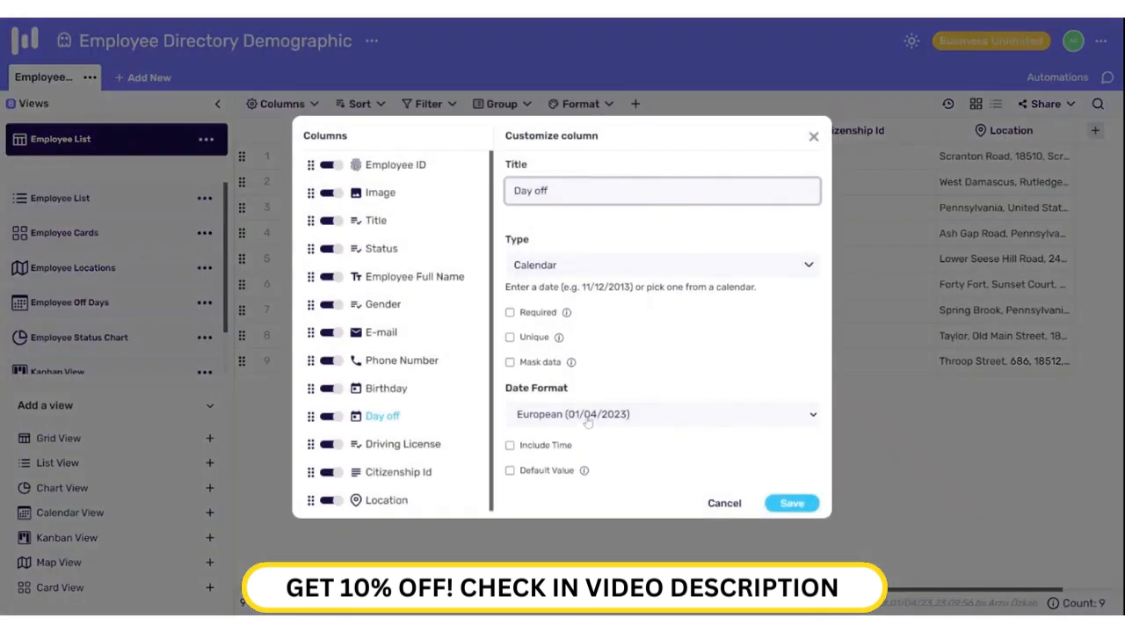
left_click(510, 444)
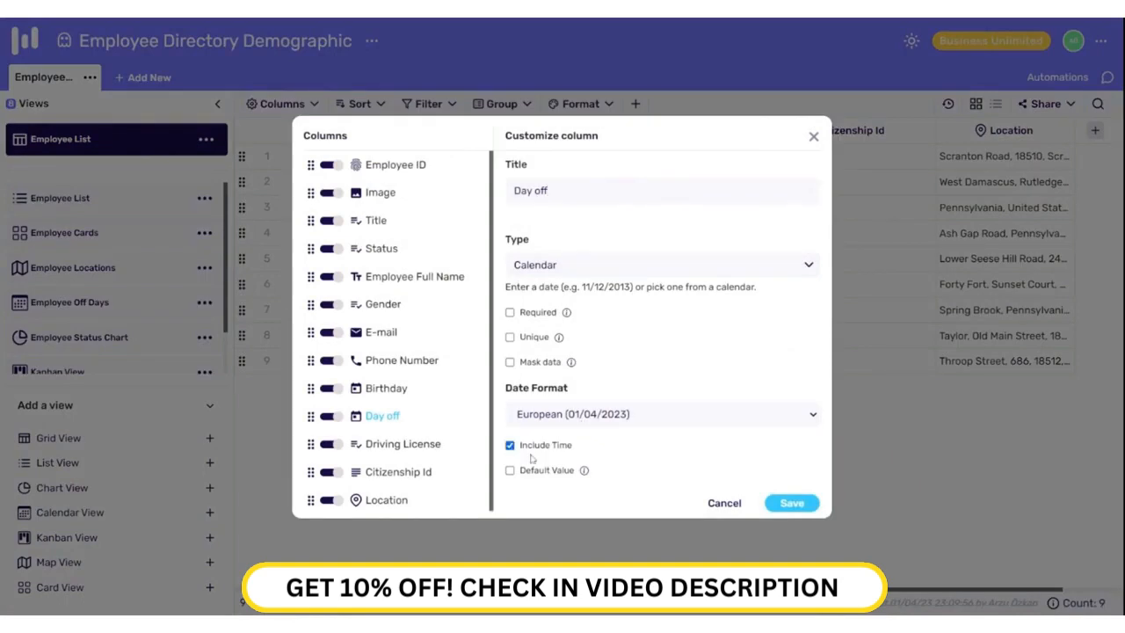
left_click(791, 503)
Step: Enter hour 15 and minutes 30 for row 9's Day off time
left_click(597, 361)
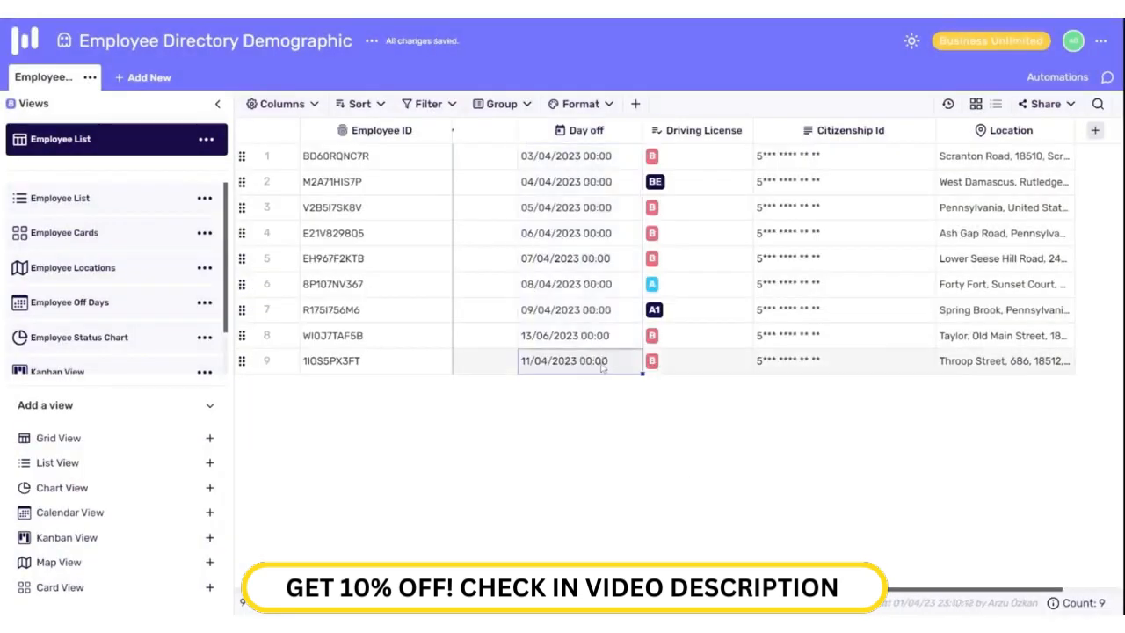
left_click(597, 361)
left_click(546, 544)
type("15")
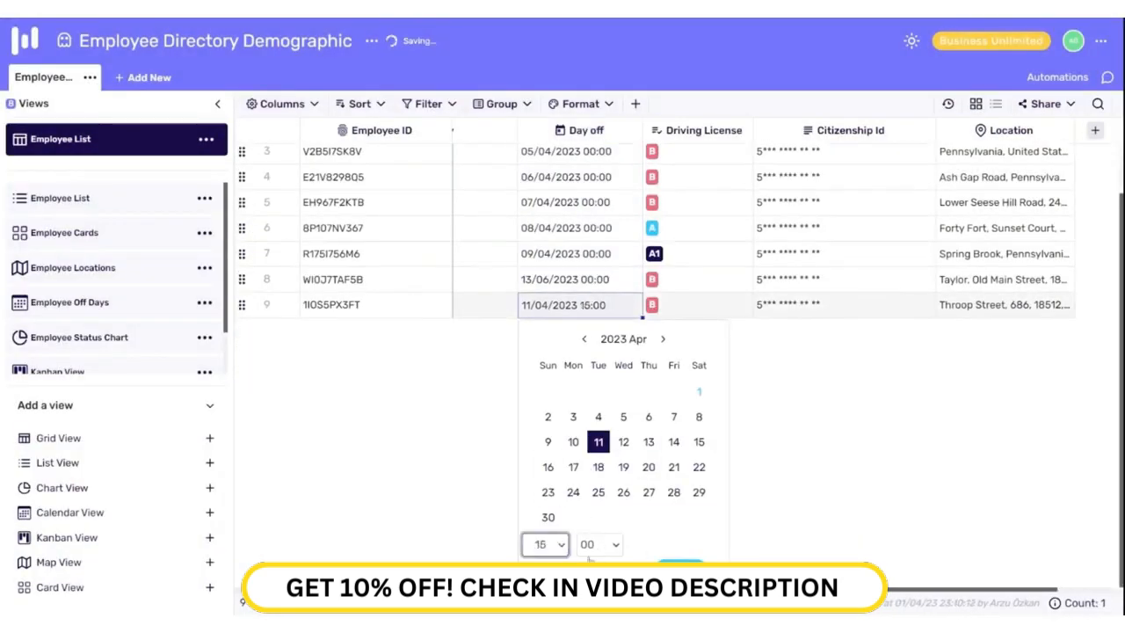
left_click(600, 544)
type("30")
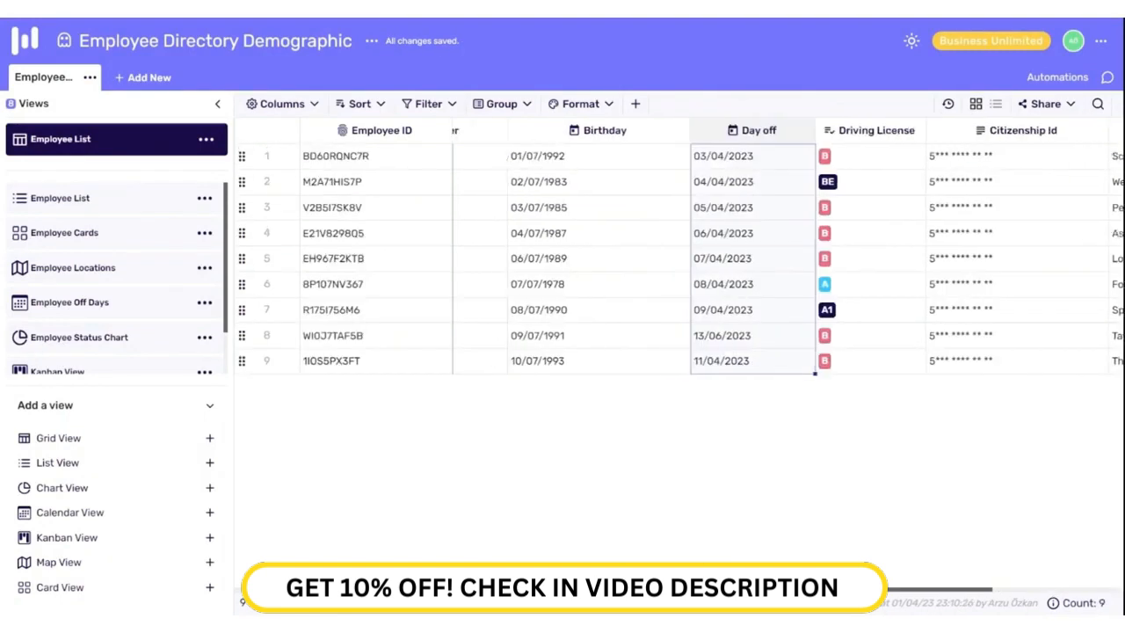
scroll(718, 371, "left", 5)
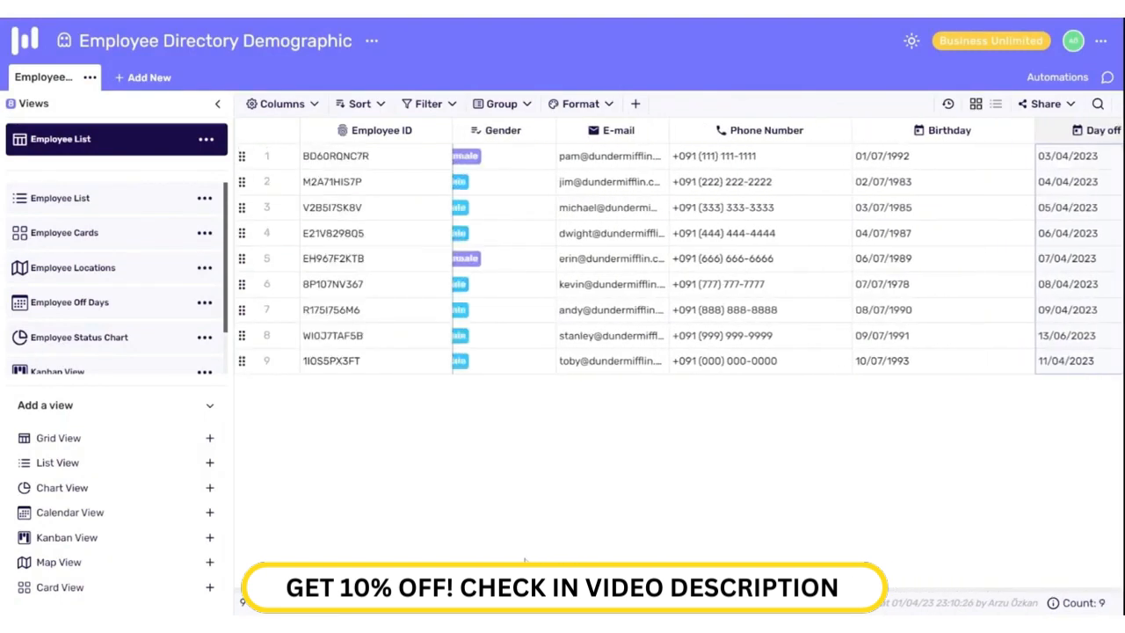
left_click(742, 342)
left_click(602, 341)
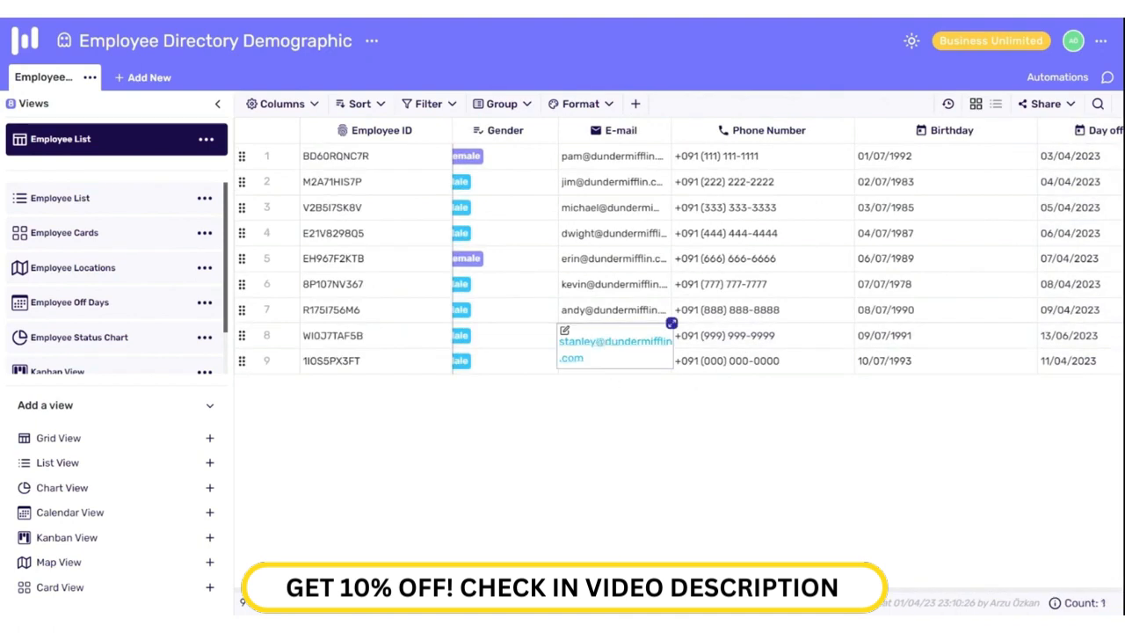
scroll(703, 263, "left", 10)
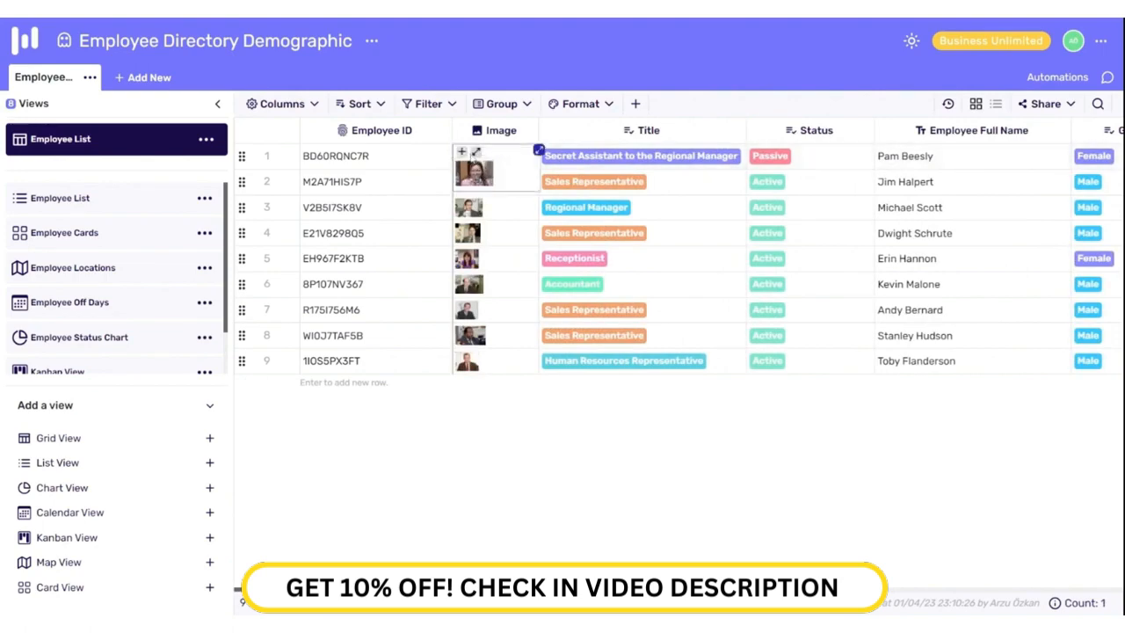
left_click(475, 156)
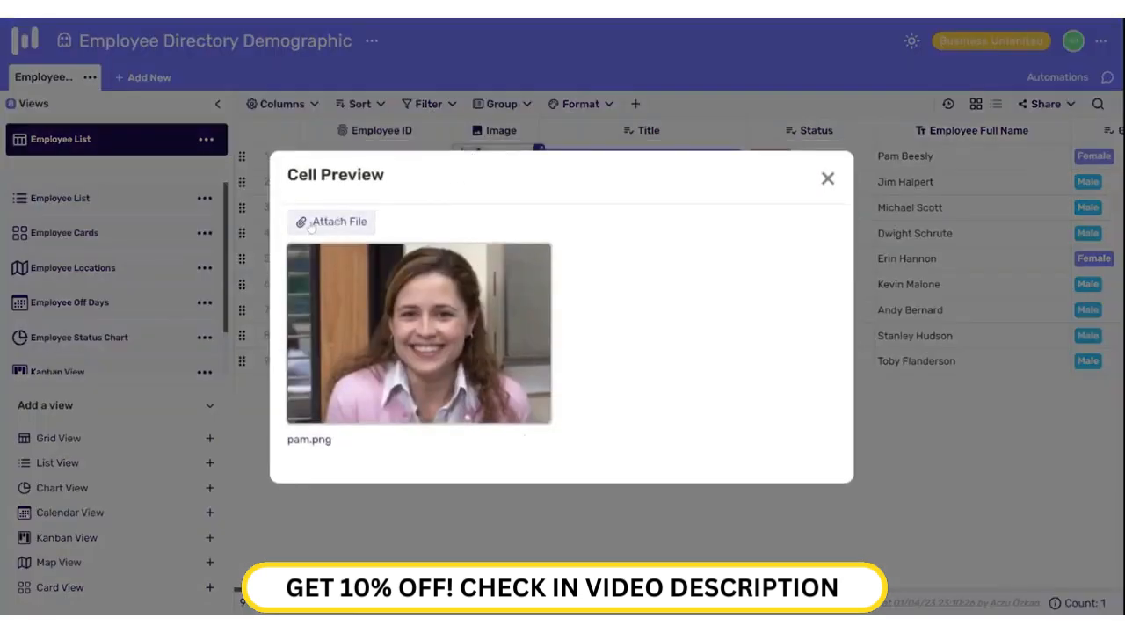
left_click(828, 177)
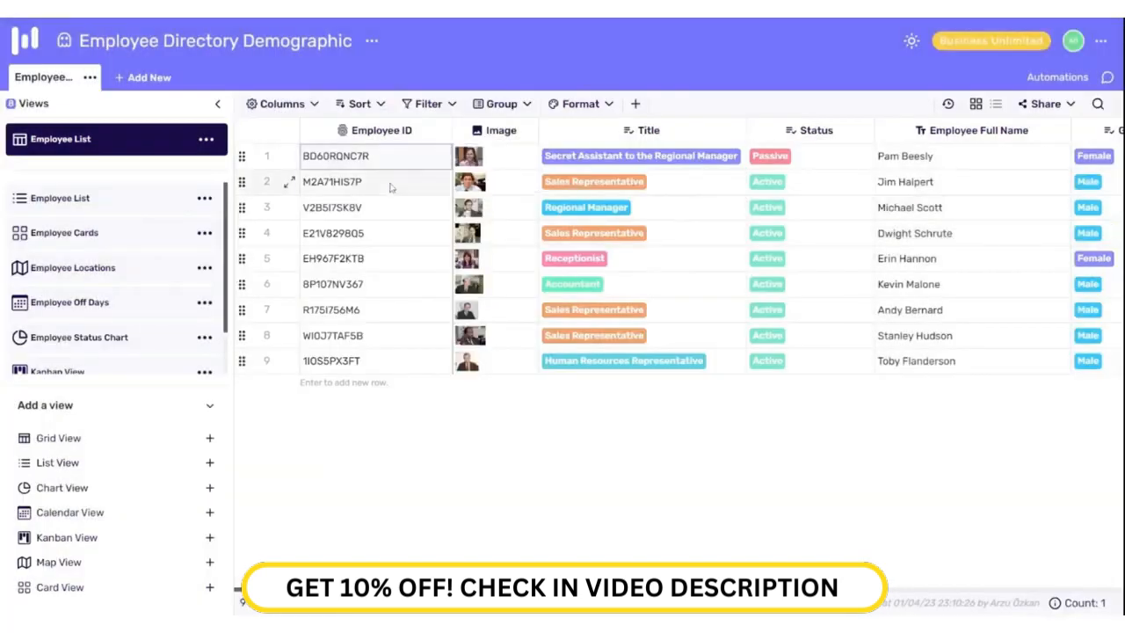
double_click(388, 131)
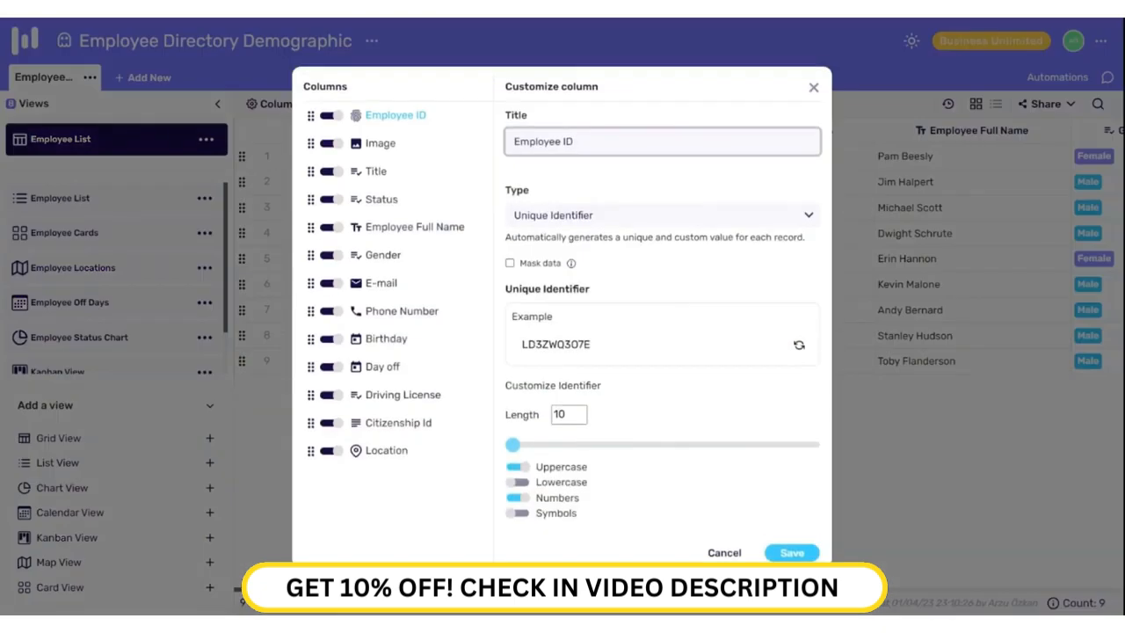
mouse_move(512, 445)
left_mouse_down()
mouse_move(587, 448)
mouse_move(512, 446)
left_mouse_up()
left_click(518, 481)
left_click(518, 513)
left_click(517, 482)
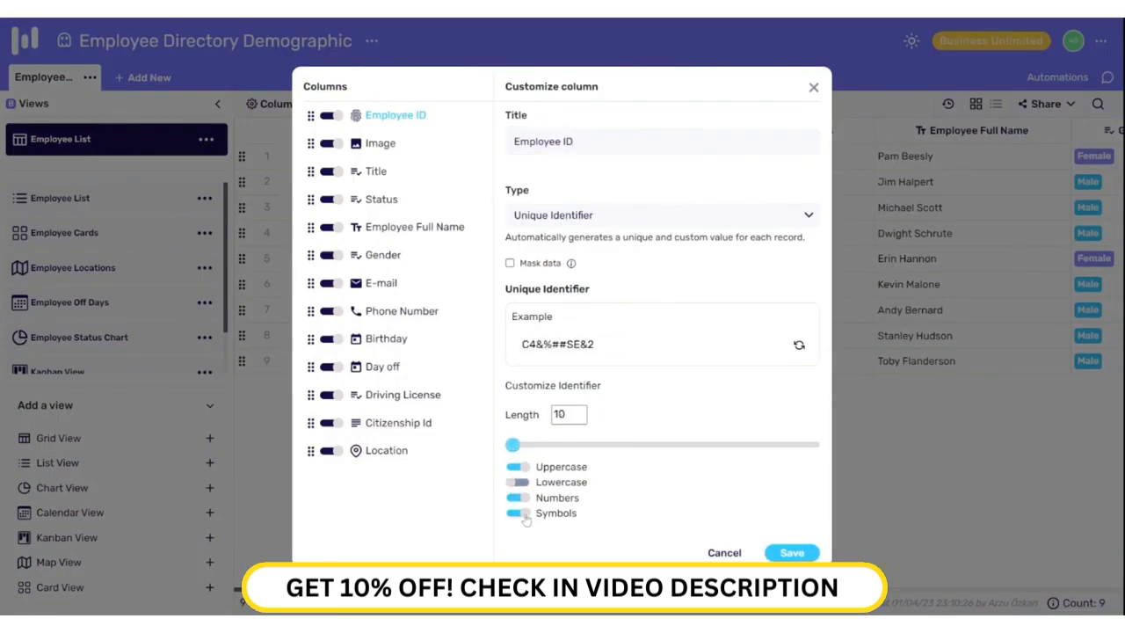
left_click(517, 513)
left_click(724, 553)
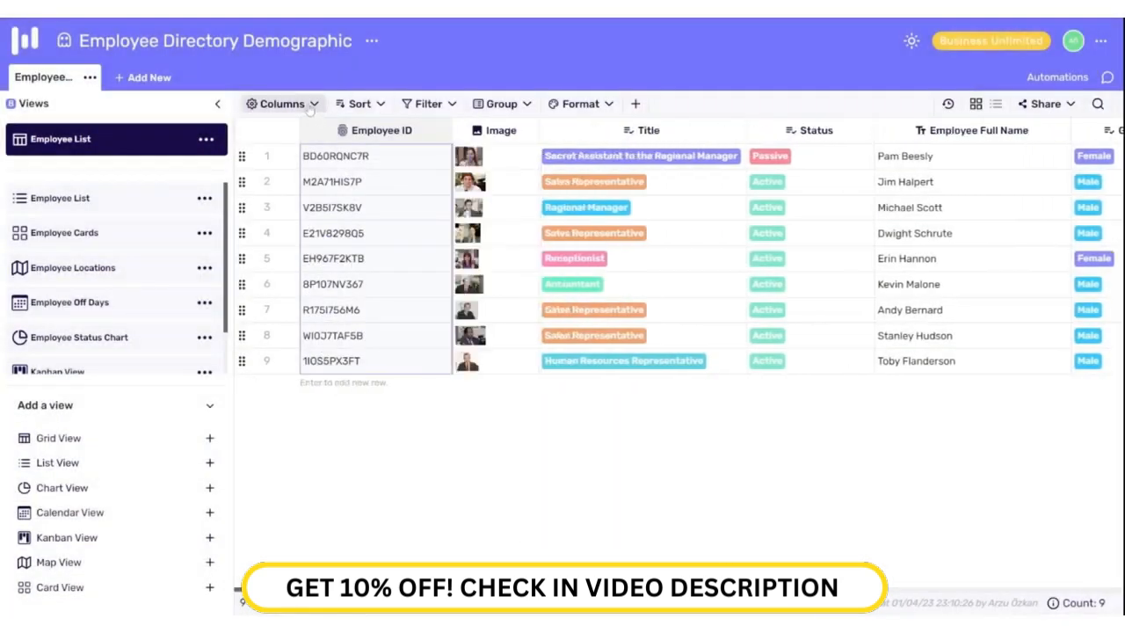
Step: Reorder columns so Employee Full Name sits second and E-mail sits above Gender
left_click(282, 104)
left_click_drag(253, 246, 253, 218)
left_click_drag(256, 301, 255, 190)
left_click_drag(260, 246, 260, 164)
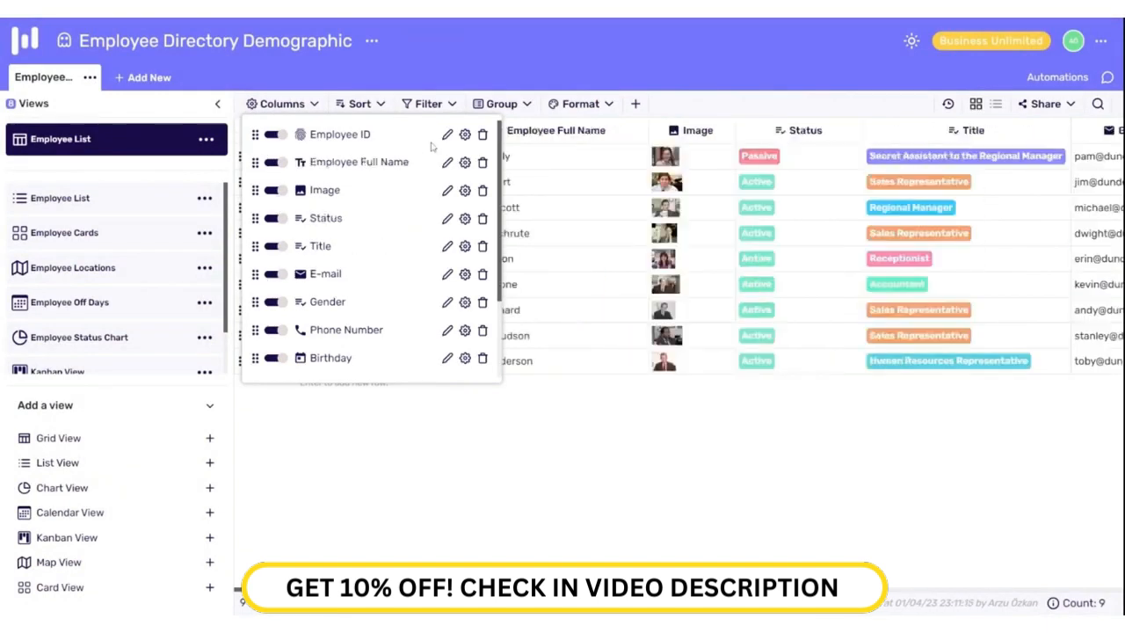
Step: Rename the Employee Full Name column to Employee Name
left_click(448, 162)
key("BackSpace")
key("BackSpace")
key("BackSpace")
key("BackSpace")
key("BackSpace")
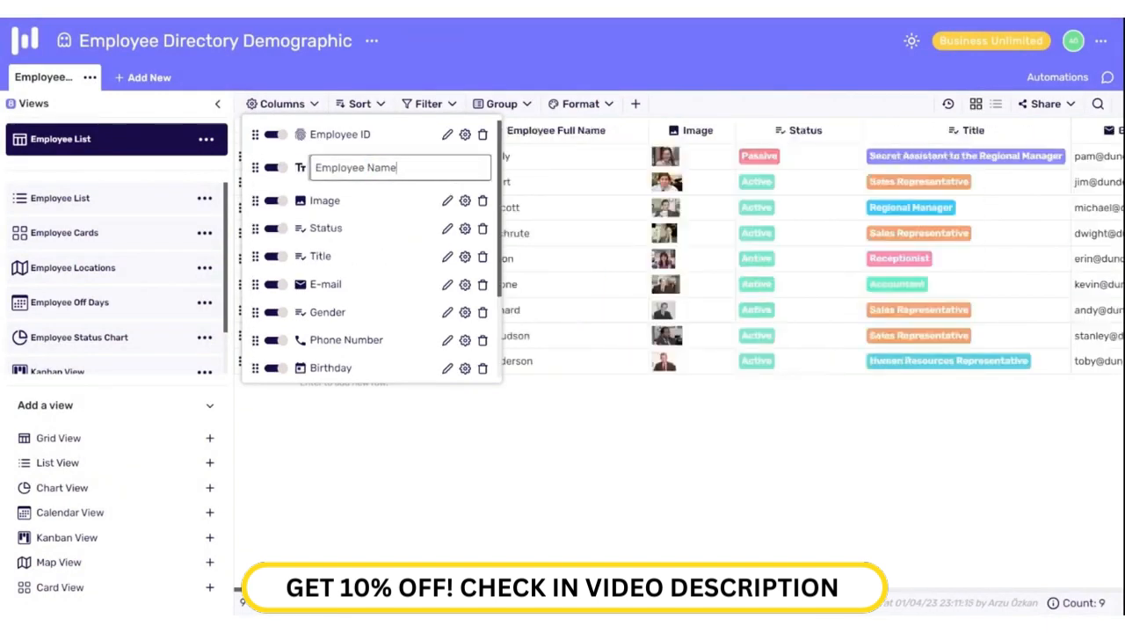
key("Return")
left_click(466, 164)
left_click(812, 140)
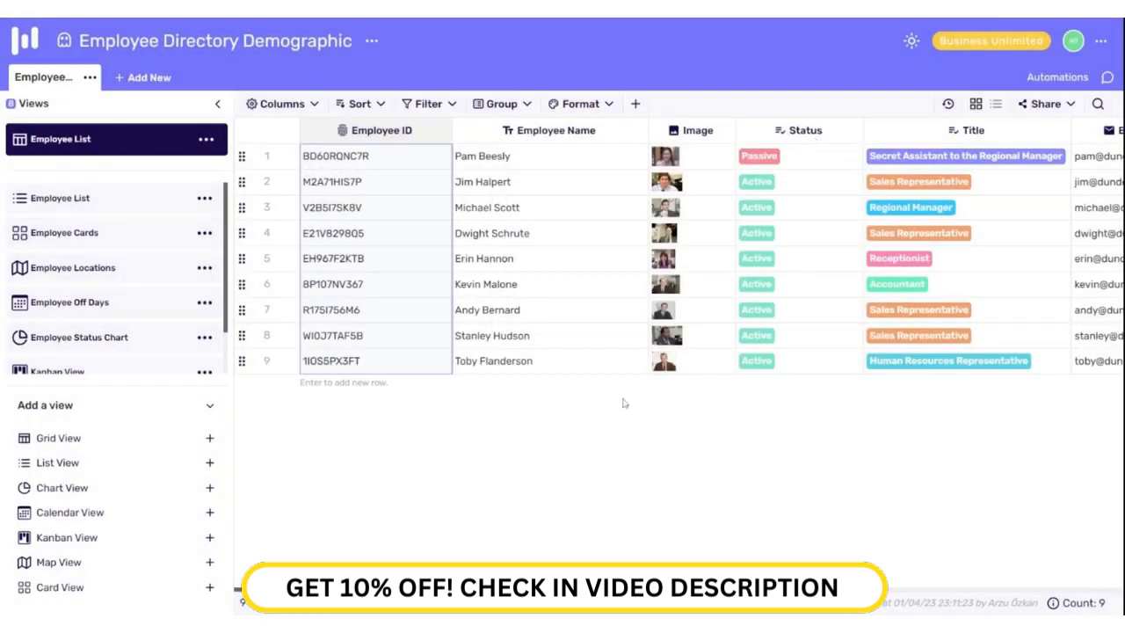
scroll(703, 351, "right", 10)
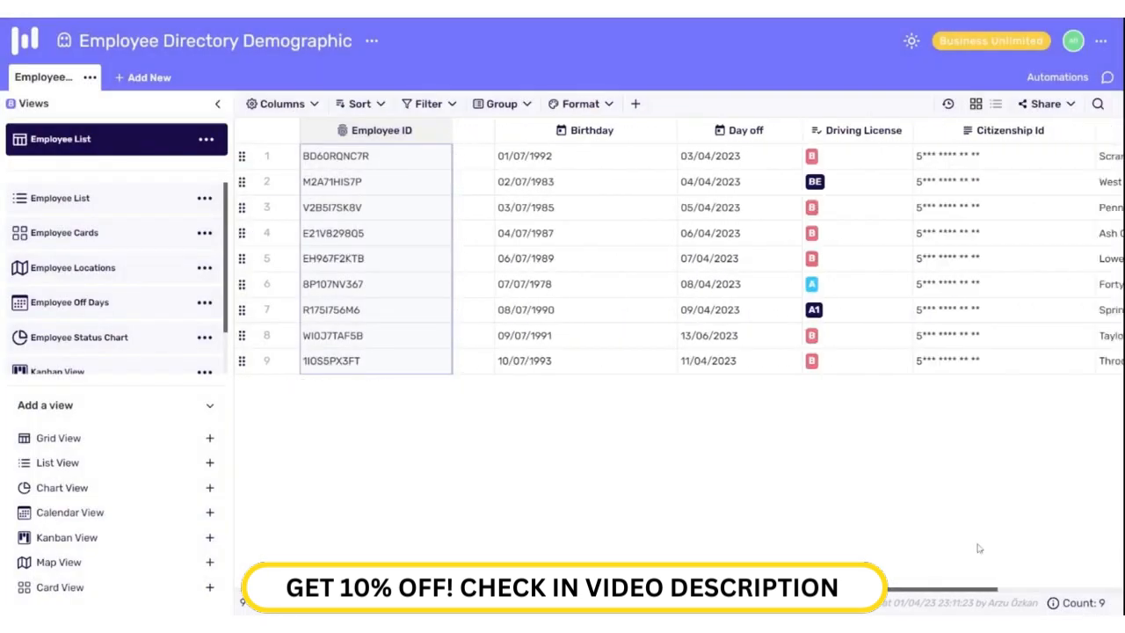
Step: Add a new column and try the Formula, Rollup and Rating types
left_click(946, 130)
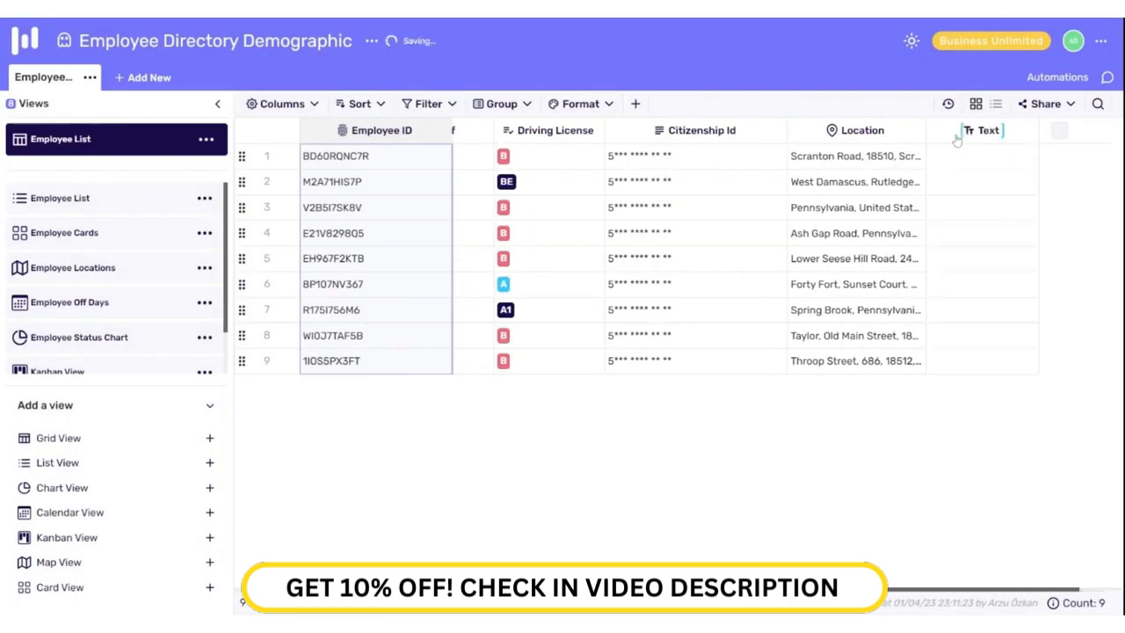
left_click(665, 267)
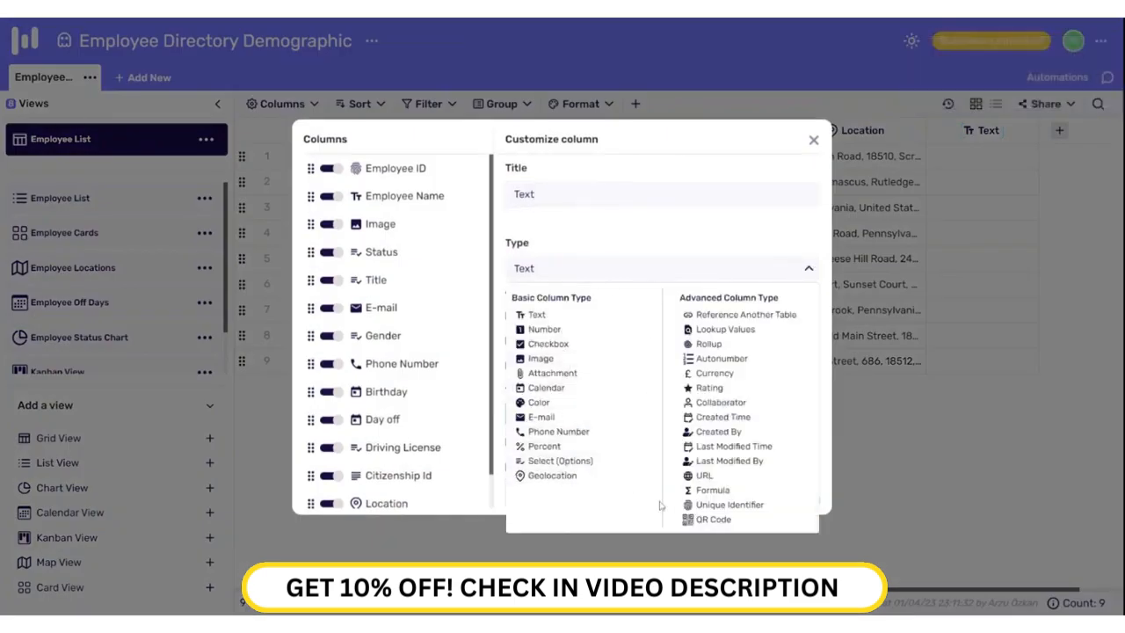
left_click(707, 490)
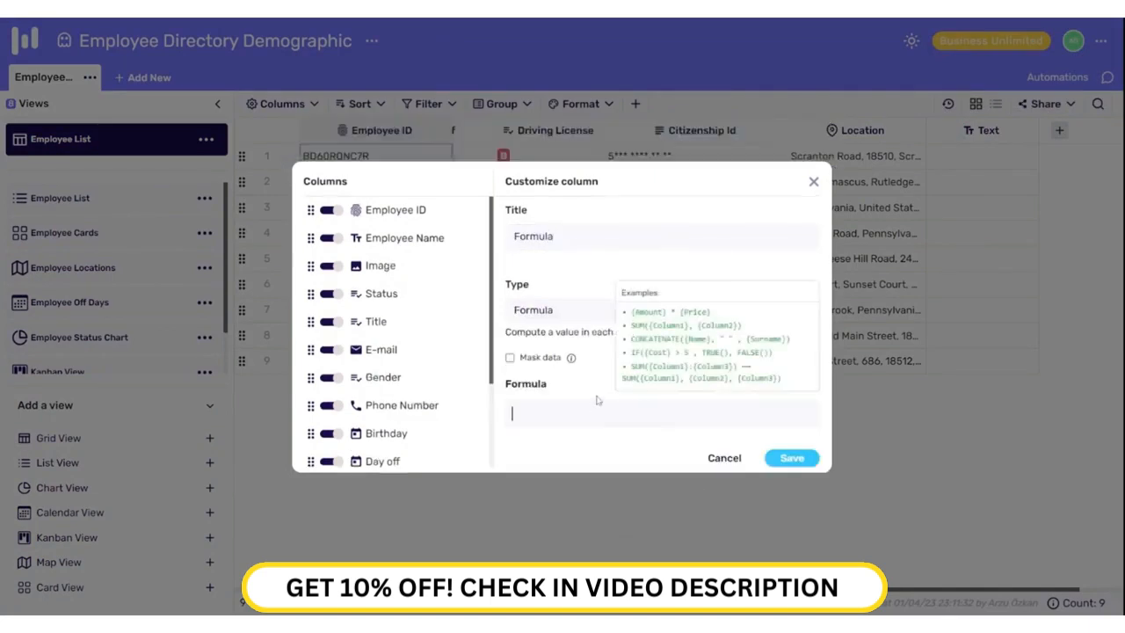
left_click(579, 312)
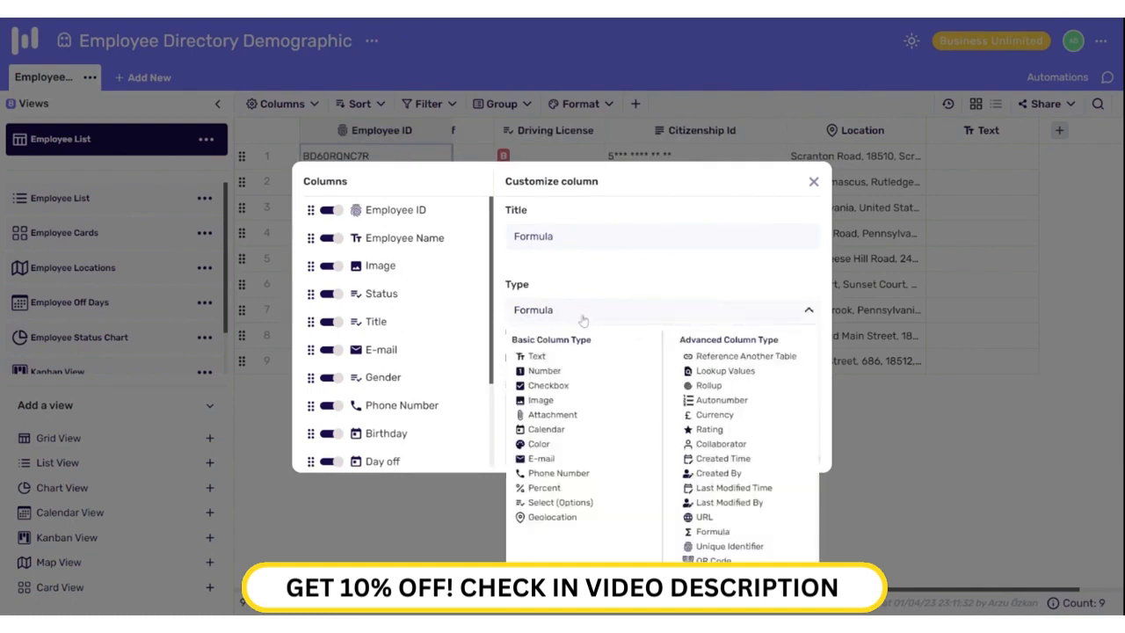
left_click(694, 385)
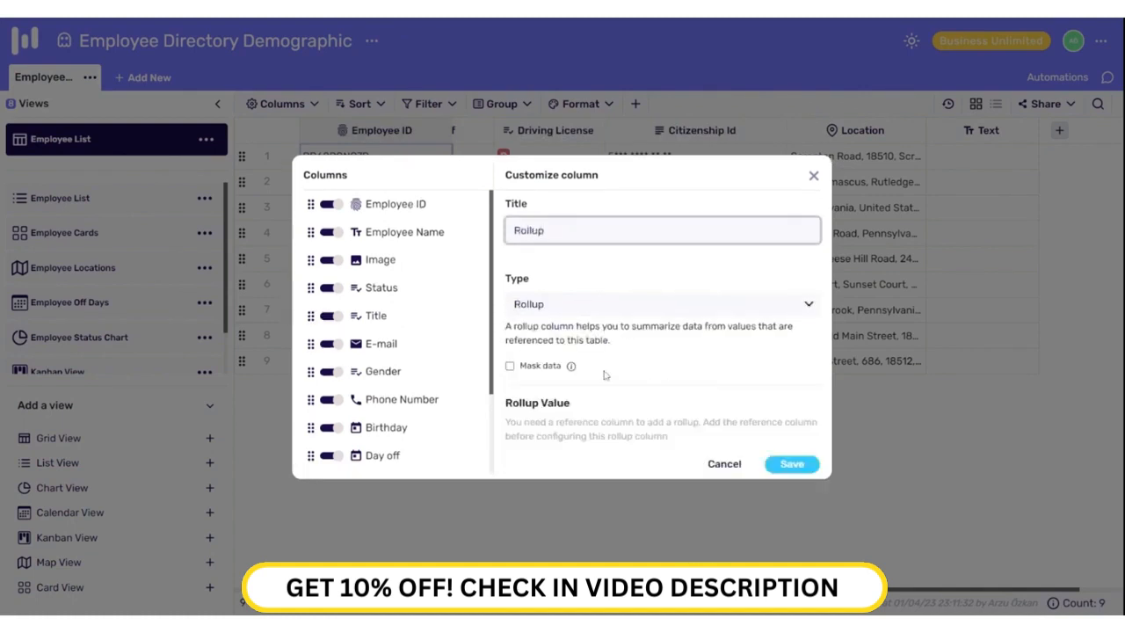
left_click(583, 301)
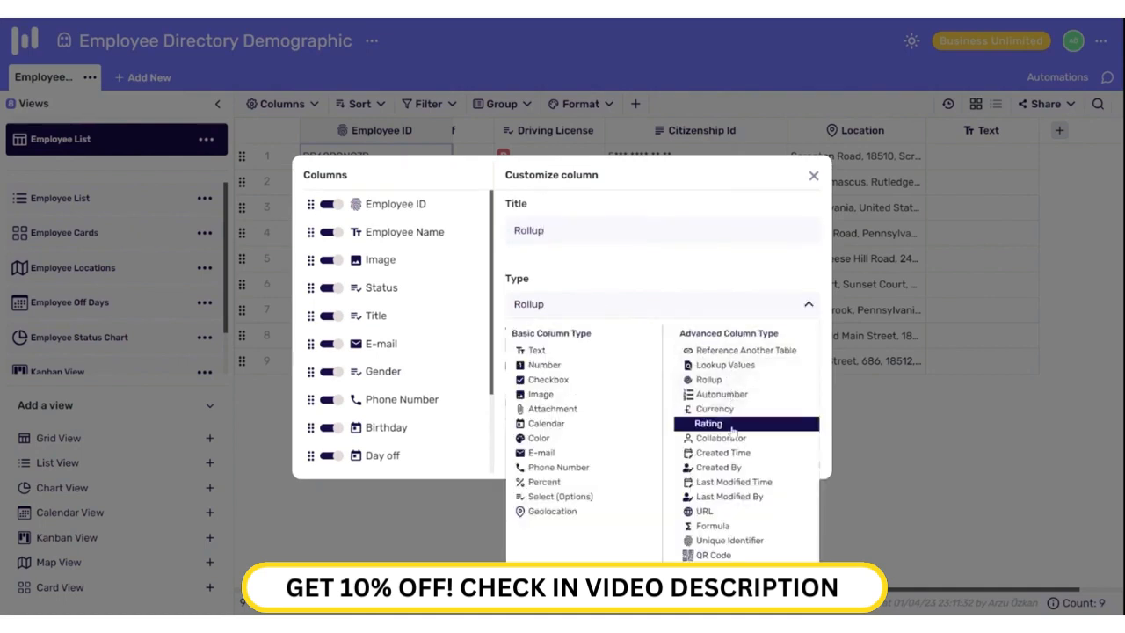
left_click(710, 423)
Step: Try Collaborator with notifications and Attachment types, then cancel the new column
left_click(607, 321)
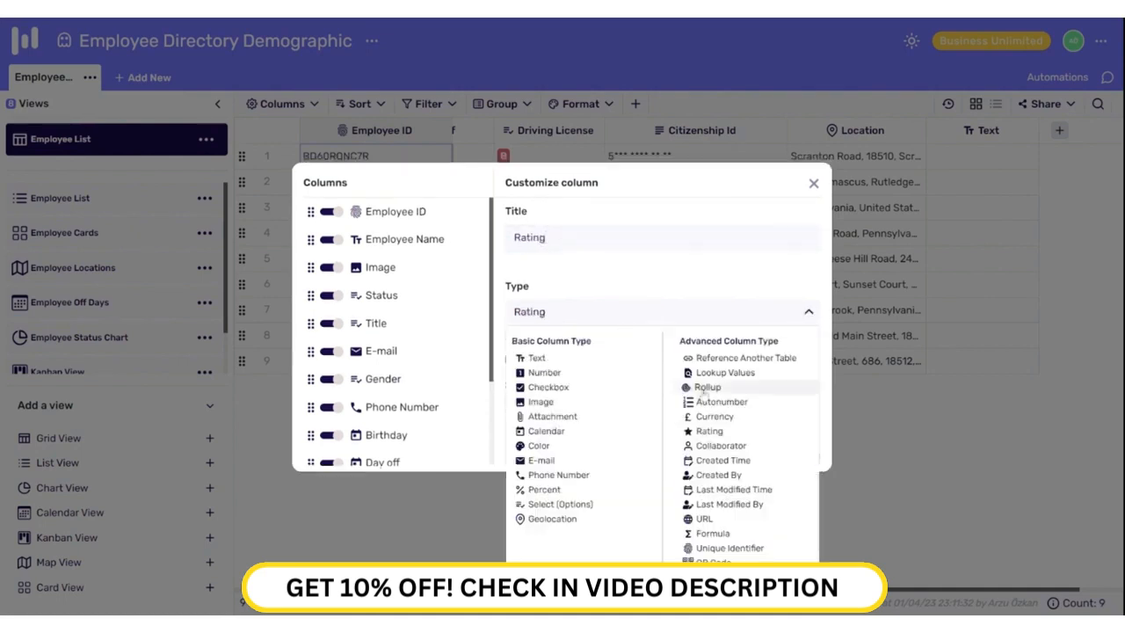
left_click(752, 446)
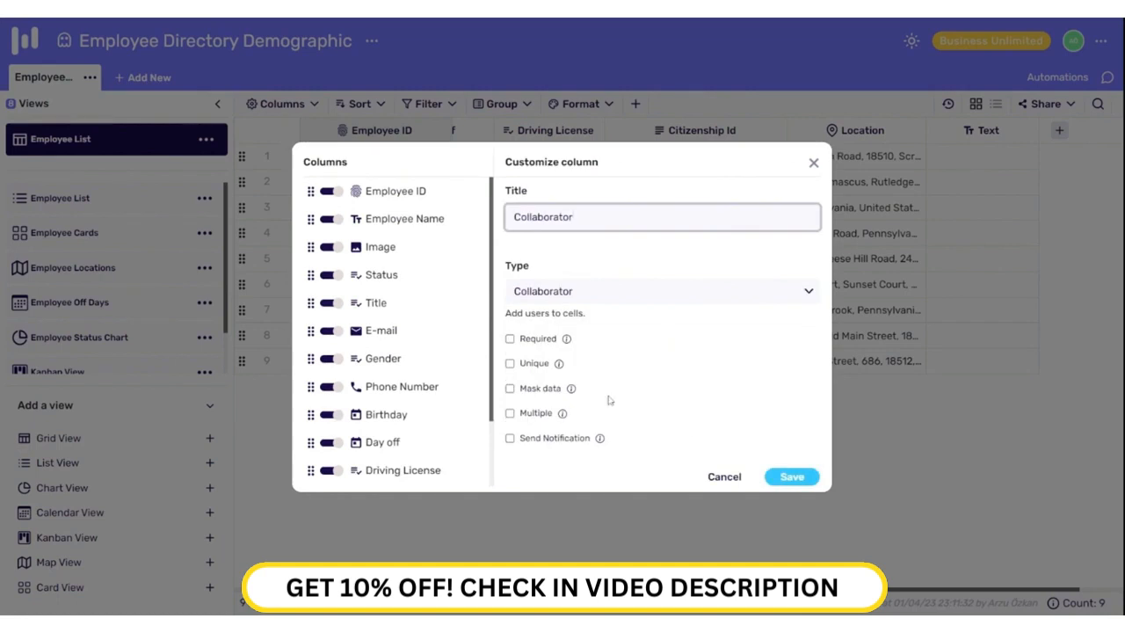
left_click(510, 439)
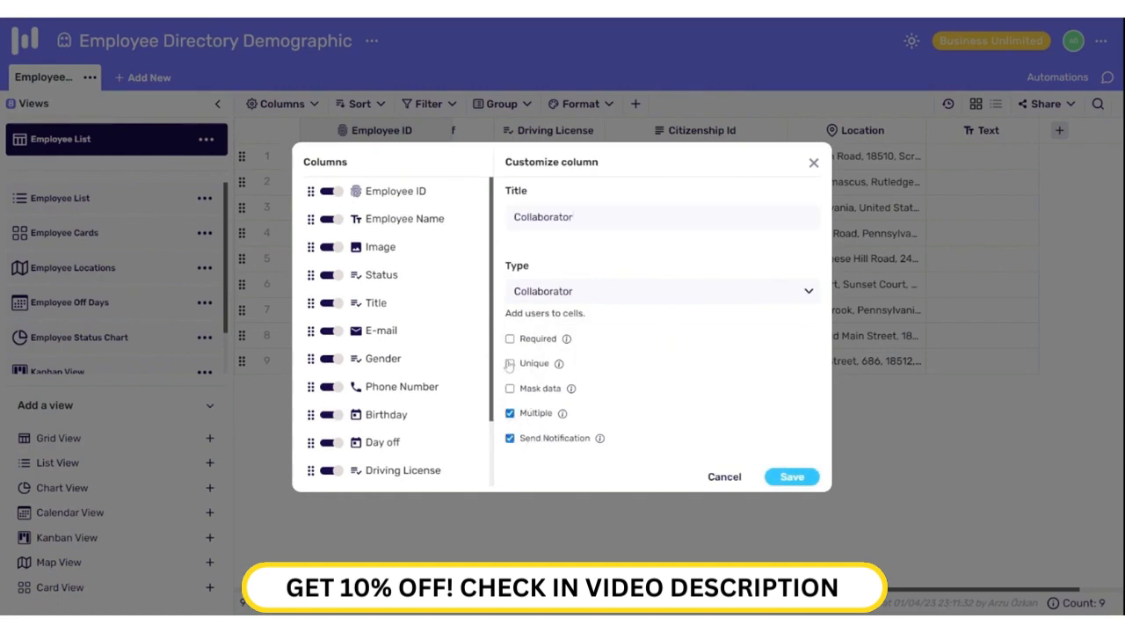
left_click(565, 297)
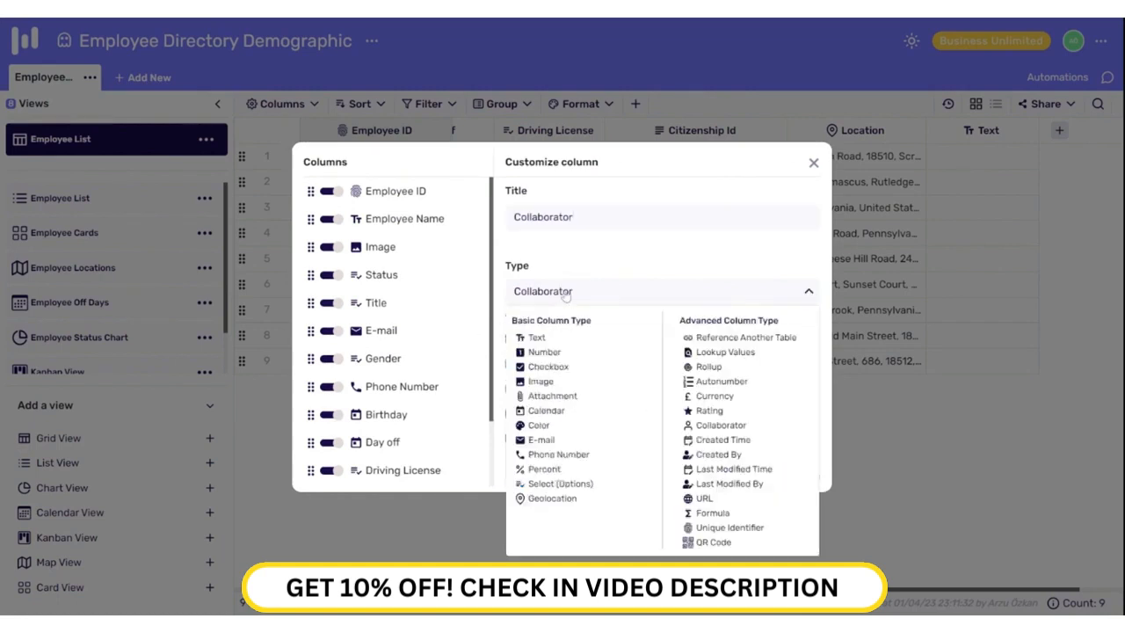
left_click(552, 396)
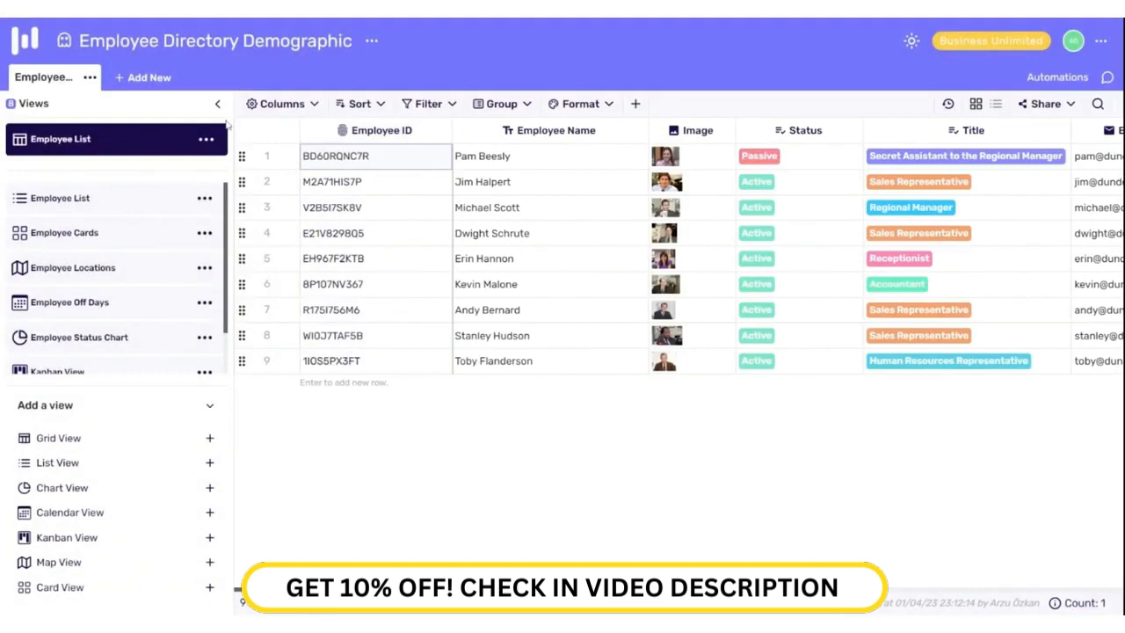
left_click(218, 103)
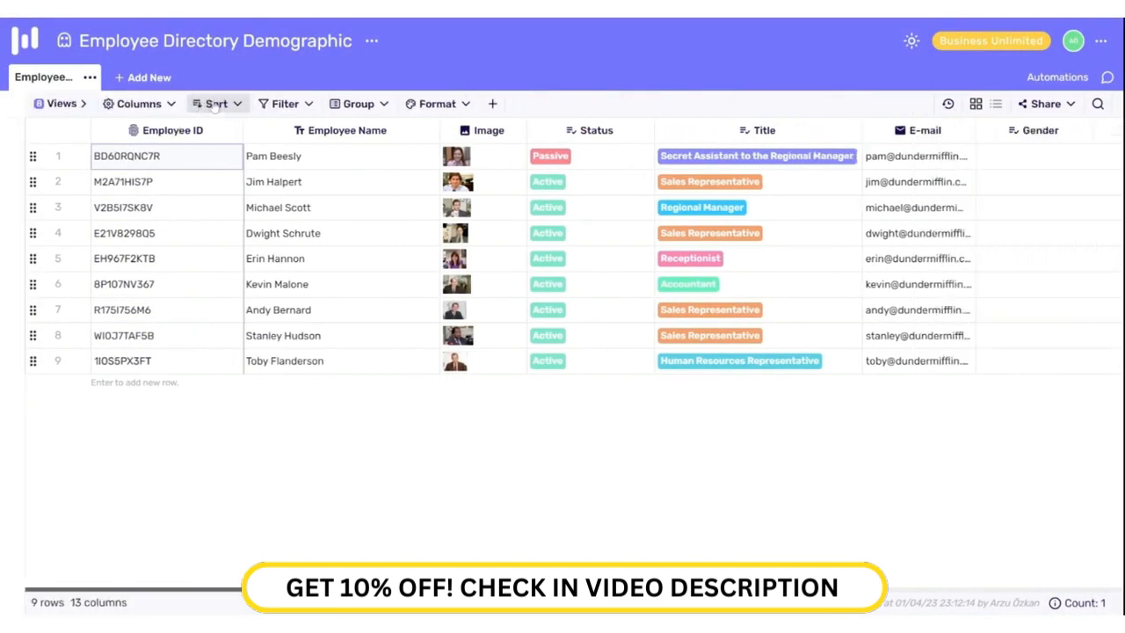
Step: Switch to list view and back to grid, then take a new table snapshot
left_click(994, 106)
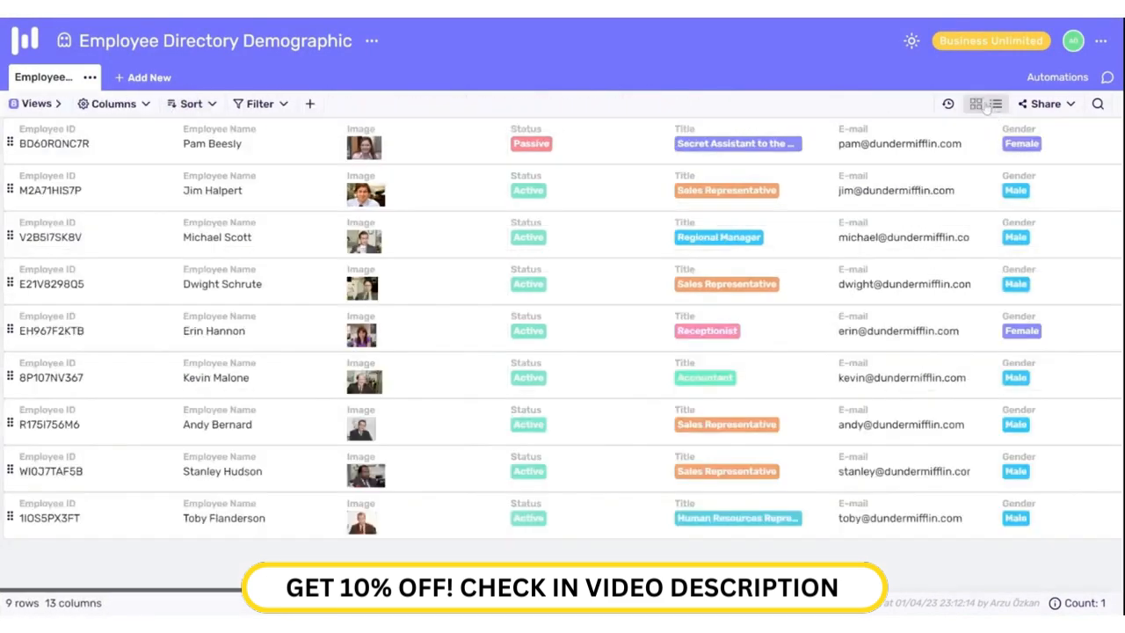
left_click(977, 104)
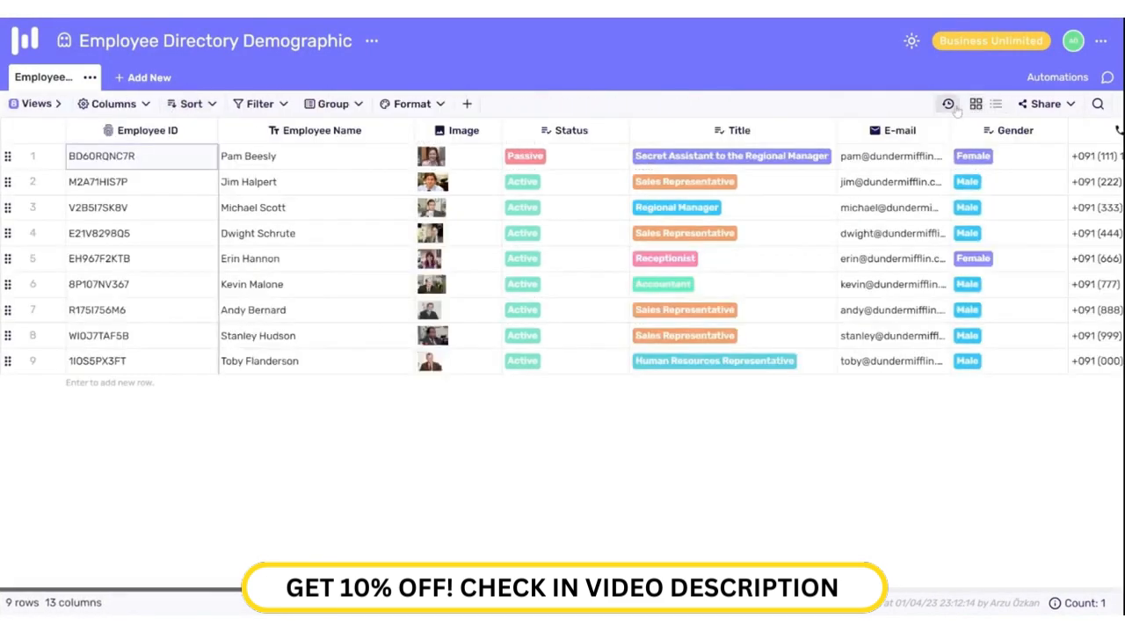
left_click(953, 106)
left_click(980, 168)
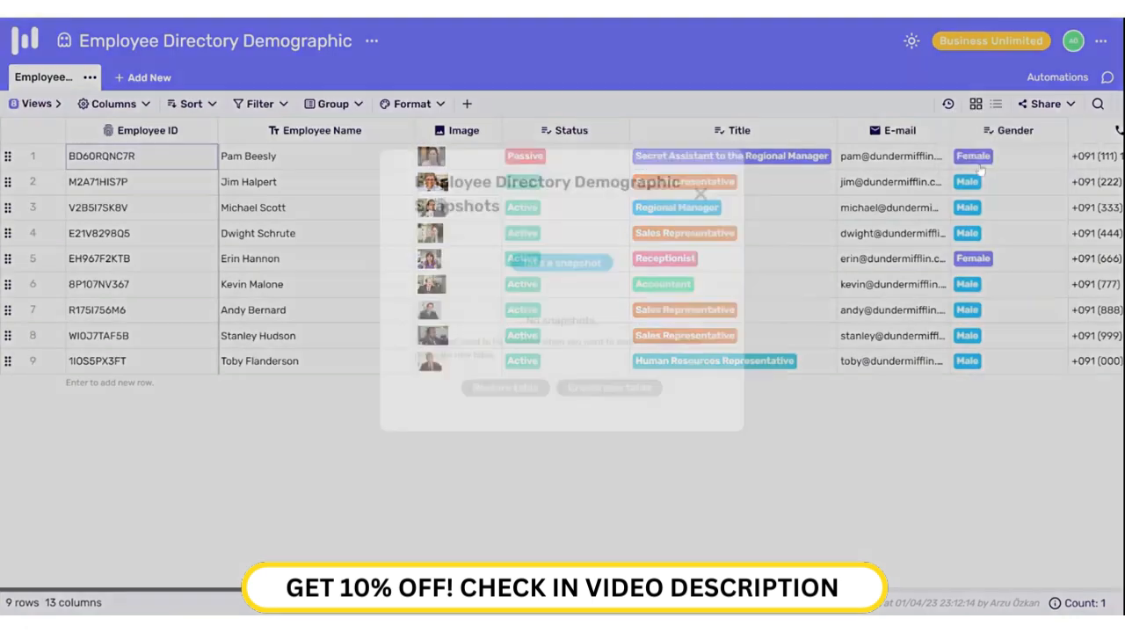
left_click(585, 297)
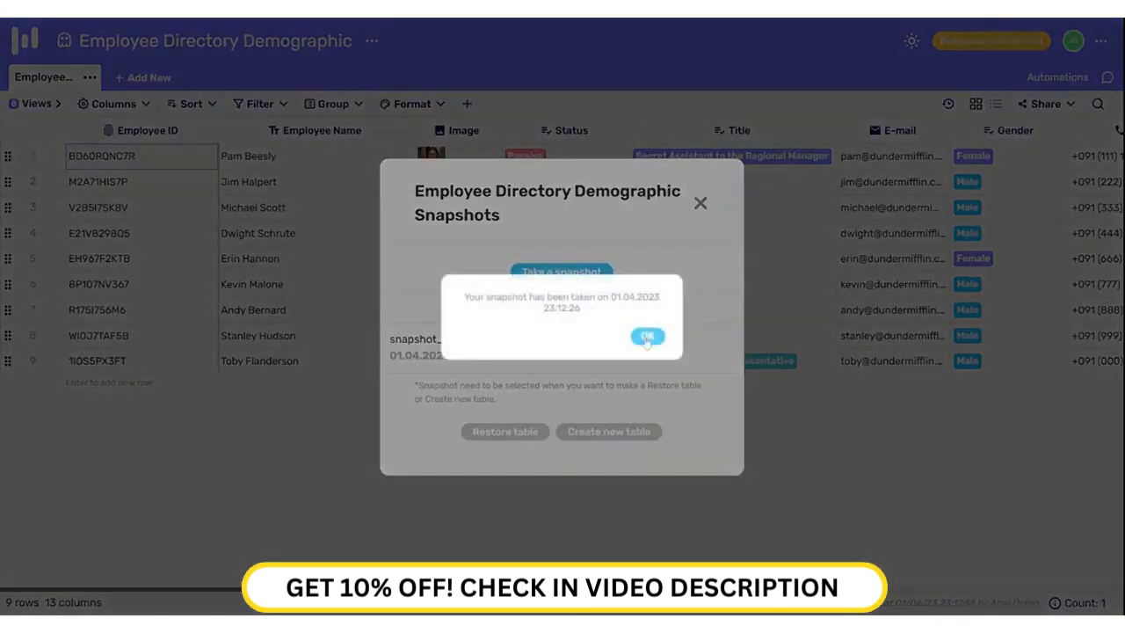
left_click(648, 339)
left_click(538, 360)
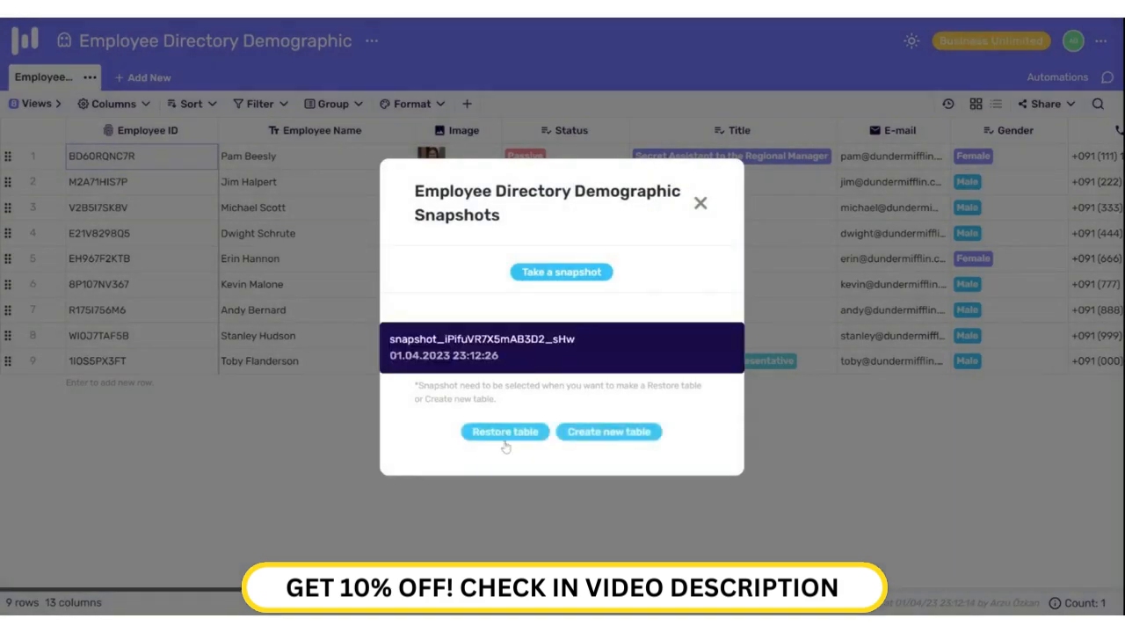
left_click(620, 432)
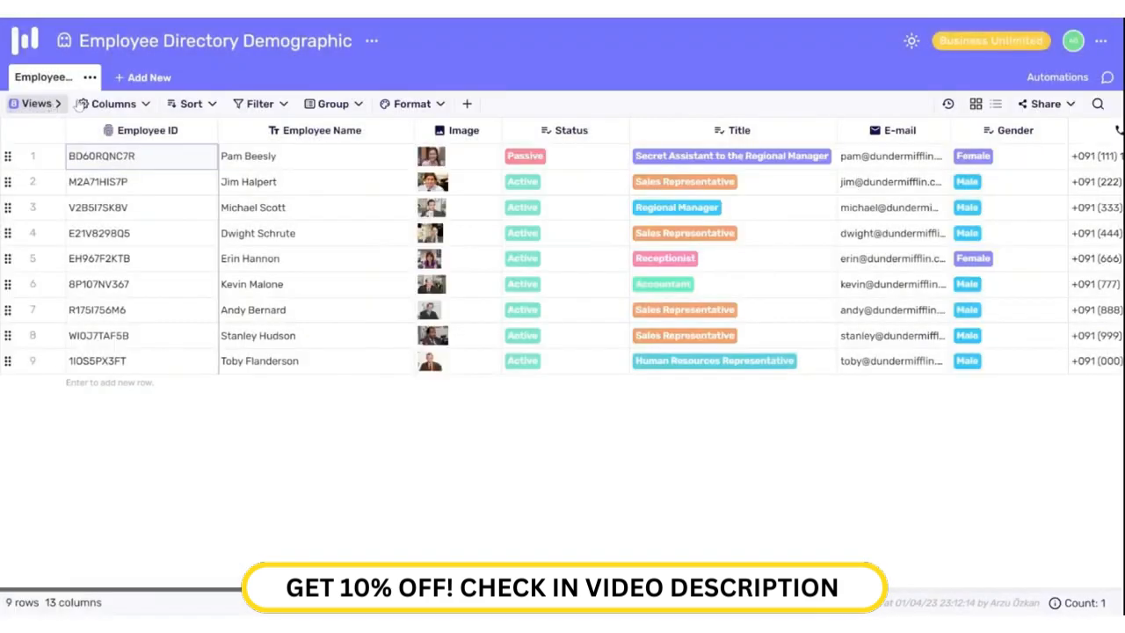
Step: Browse the Project History, then open the Project Trash Bin listing the deleted Retable 2 table
left_click(372, 41)
left_click(402, 361)
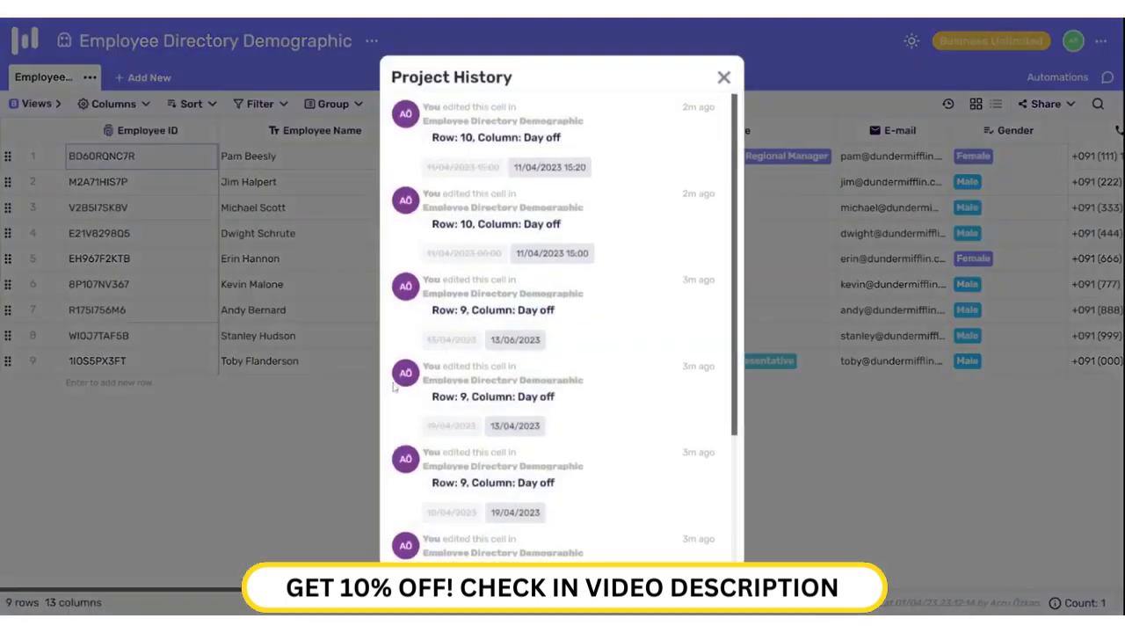
scroll(559, 263, "down", 3)
scroll(561, 280, "up", 3)
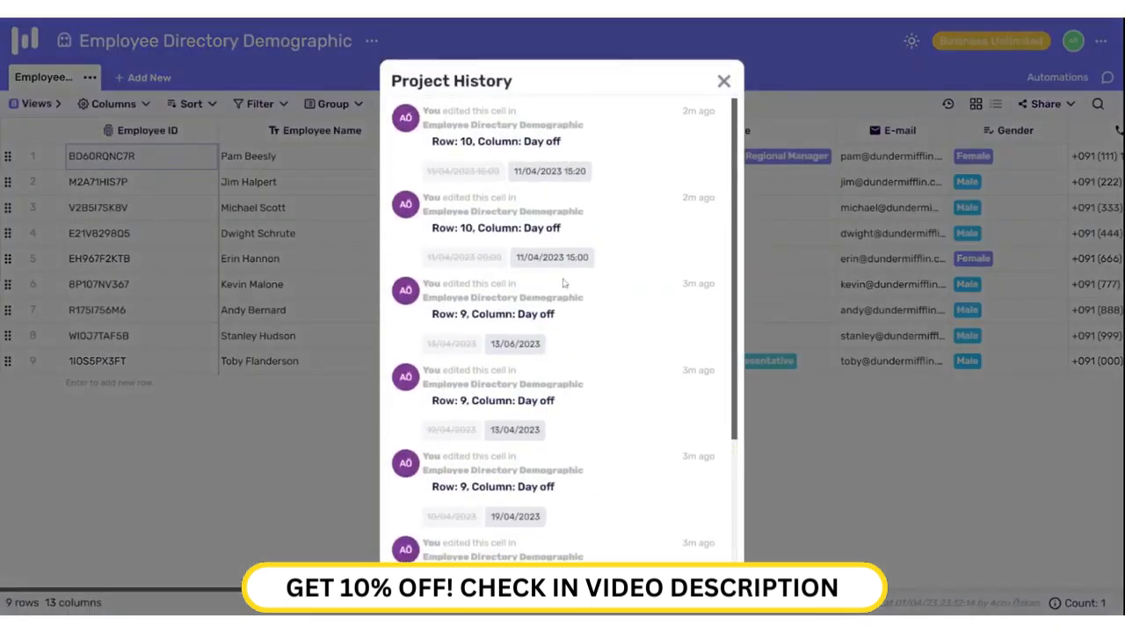
left_click(723, 81)
left_click(371, 44)
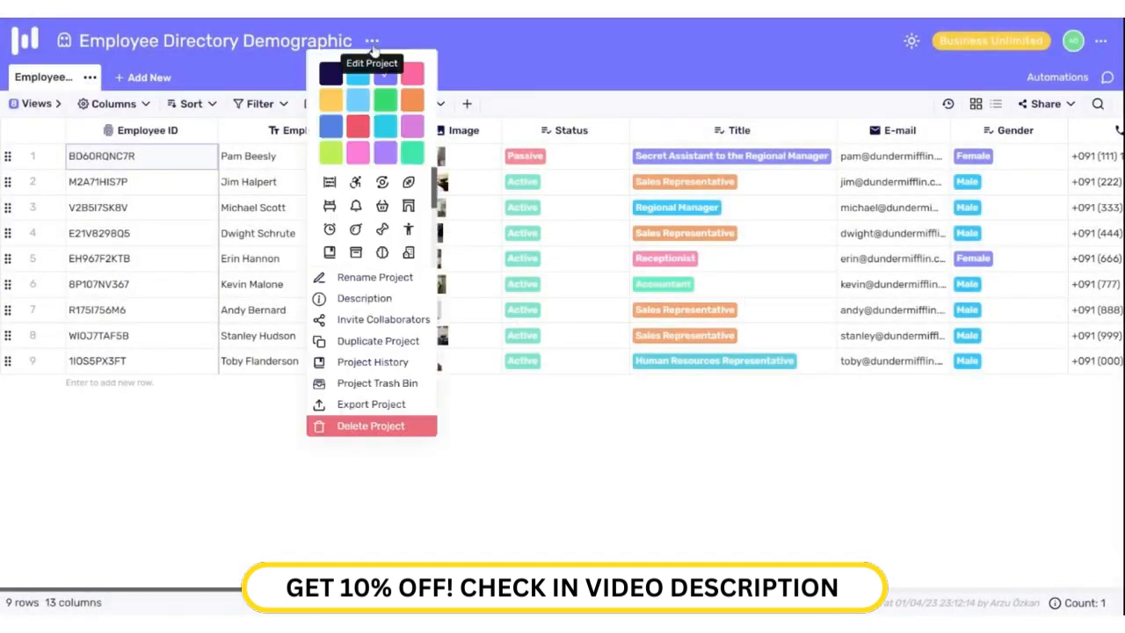
left_click(406, 384)
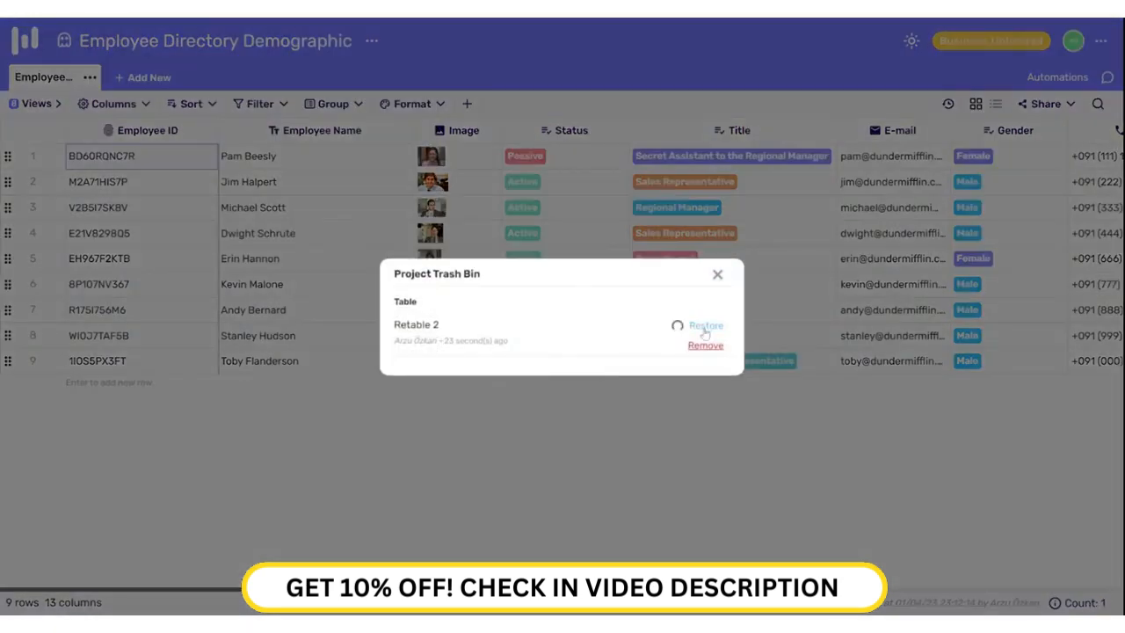
Step: Restore Retable 2 from the trash bin, then delete that table again and confirm
left_click(718, 276)
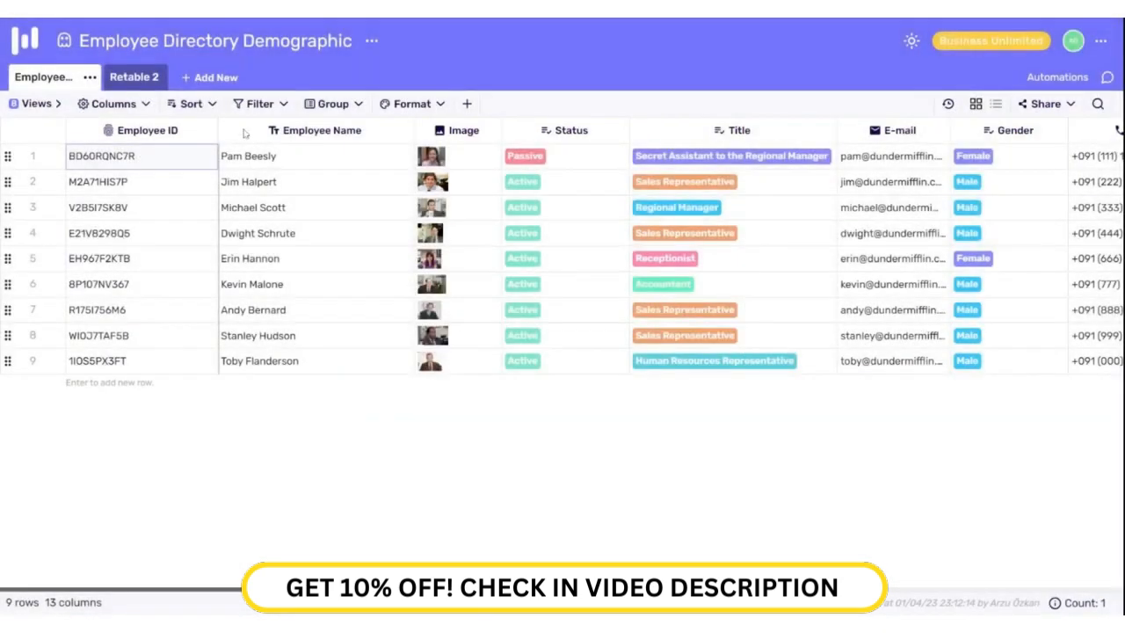
left_click(136, 79)
left_click(157, 77)
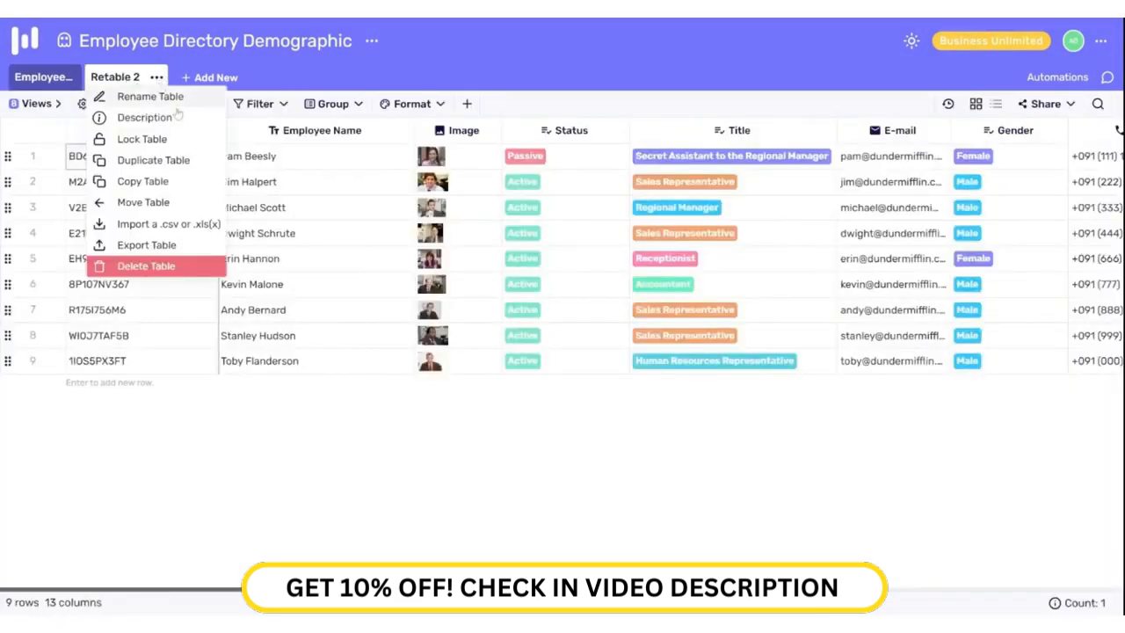
left_click(158, 266)
left_click(638, 345)
left_click(658, 340)
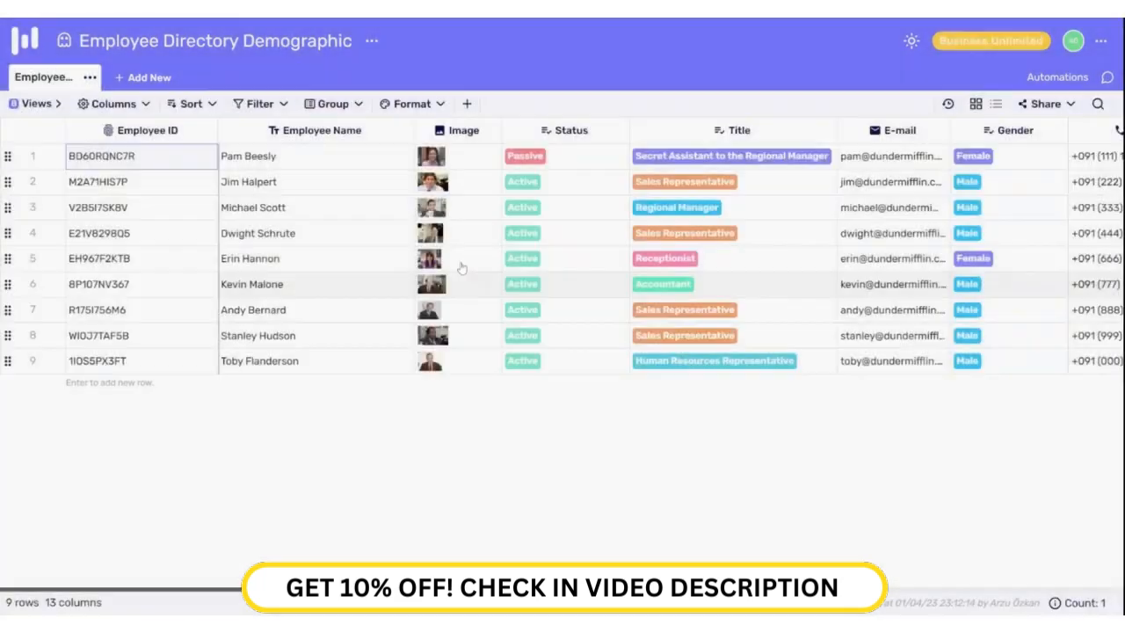
Step: Add a filter condition keeping only employees whose Status is Active
left_click(276, 105)
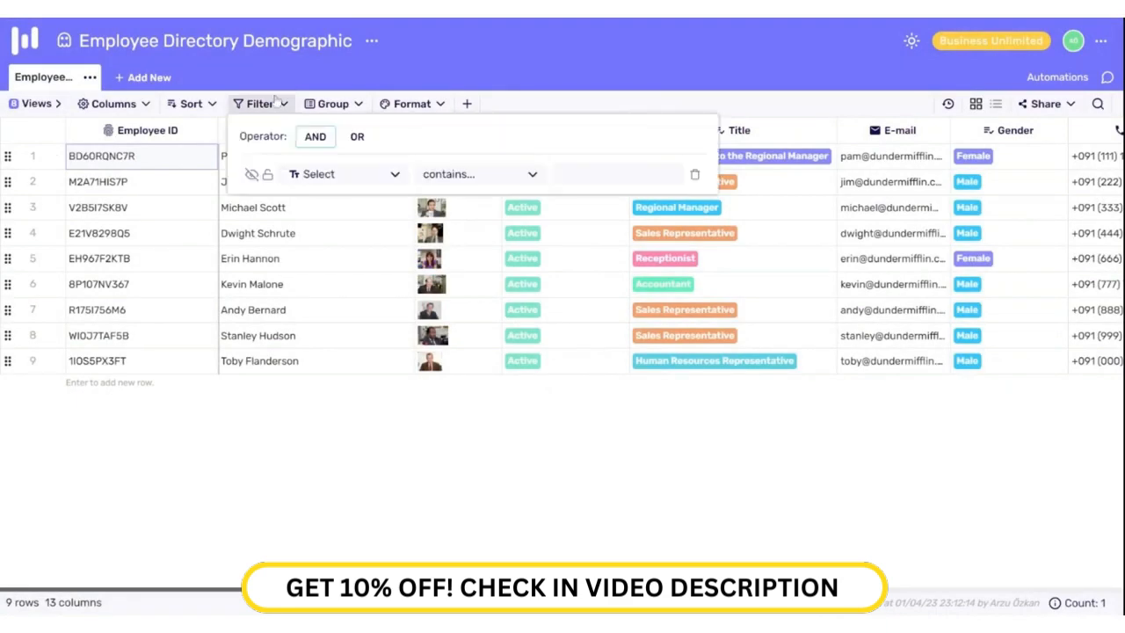
left_click(344, 174)
left_click(321, 269)
left_click(479, 175)
left_click(457, 242)
left_click(615, 175)
left_click(577, 203)
Step: Add a second filter condition limiting Gender to Female and apply both
left_click(272, 203)
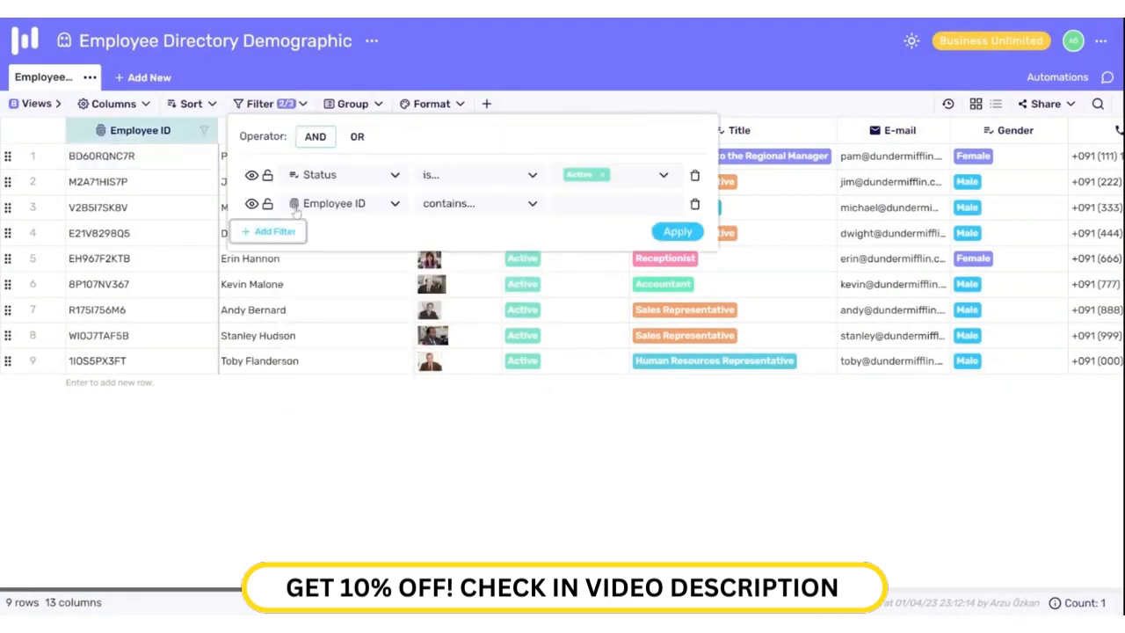
left_click(345, 204)
left_click(319, 372)
left_click(479, 204)
left_click(453, 255)
left_click(576, 207)
left_click(577, 251)
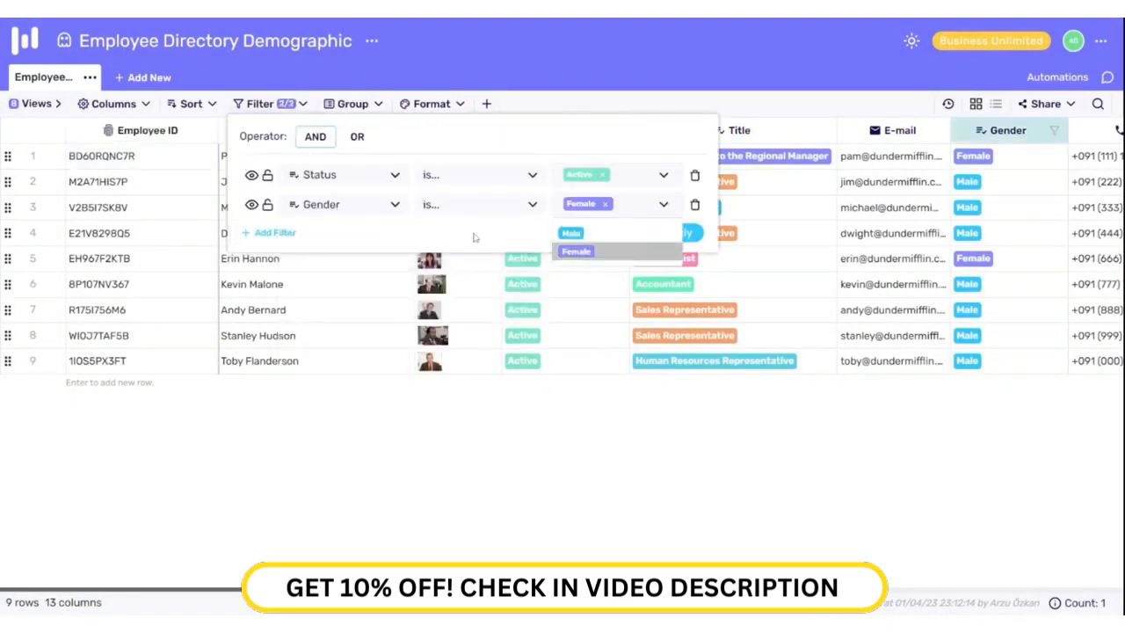
left_click(476, 238)
Step: Open the remaining employee's Row Detail, review its fields and post the comment 'Hey!'
left_click(677, 233)
left_click(57, 160)
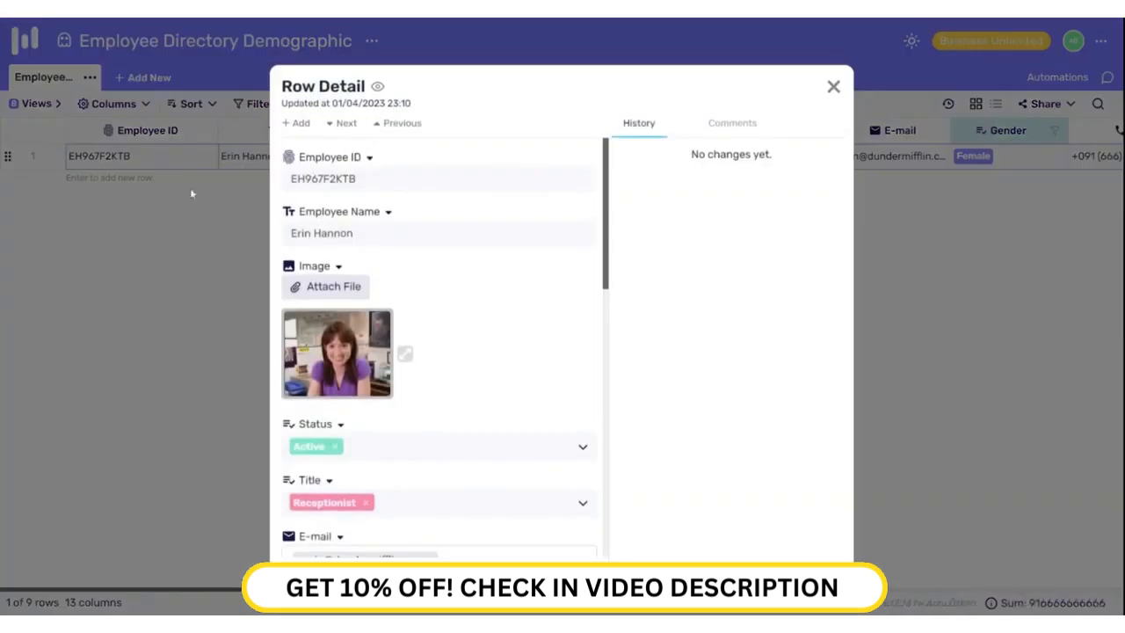
scroll(465, 290, "down", 6)
scroll(466, 330, "down", 3)
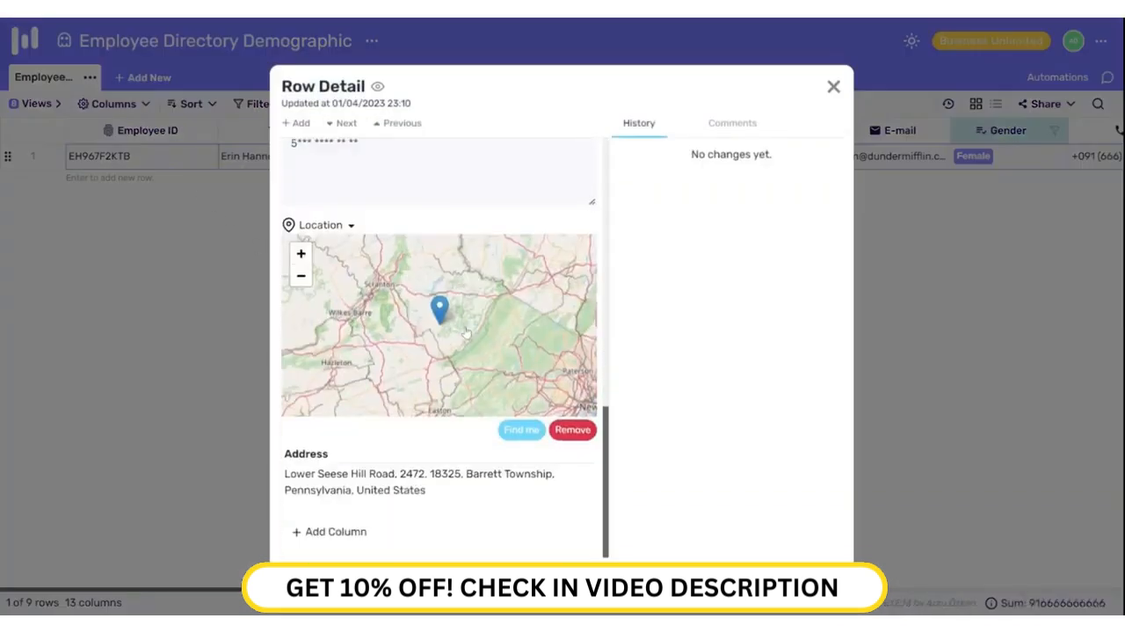
scroll(414, 314, "up", 10)
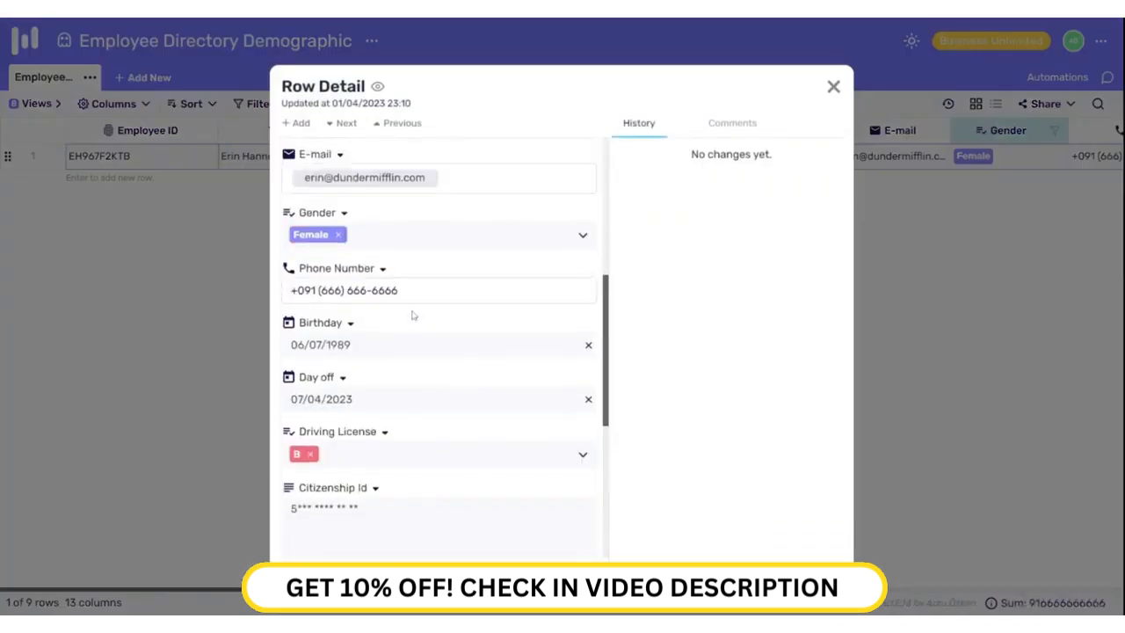
left_click(751, 126)
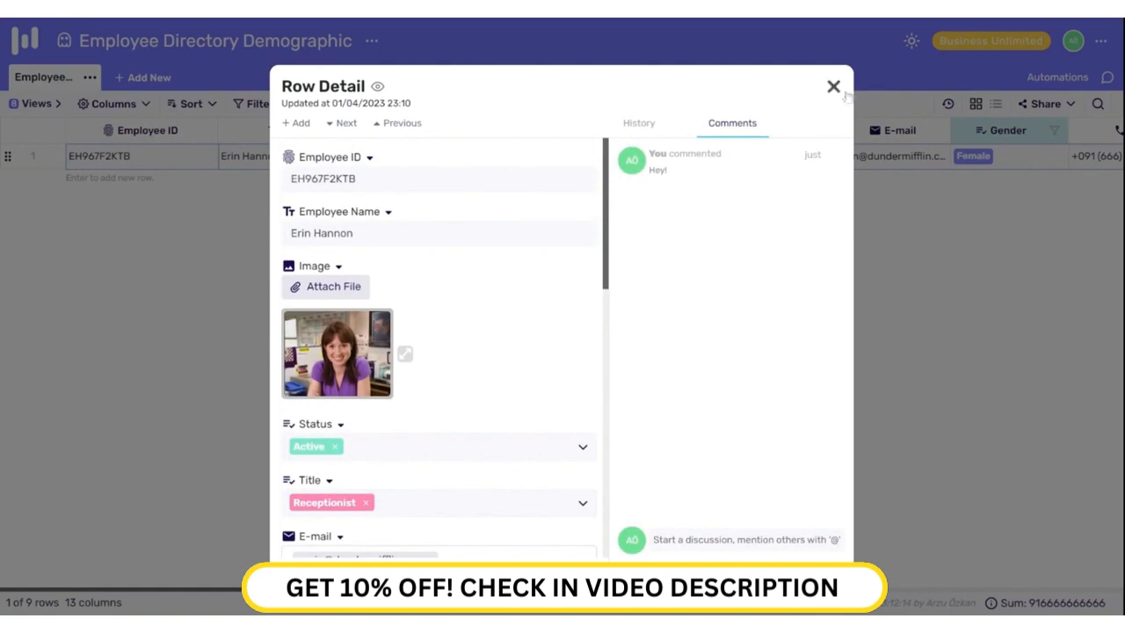
left_click(835, 87)
Step: Delete the Gender filter condition and check the comments in Project Chat
left_click(259, 104)
left_click(694, 175)
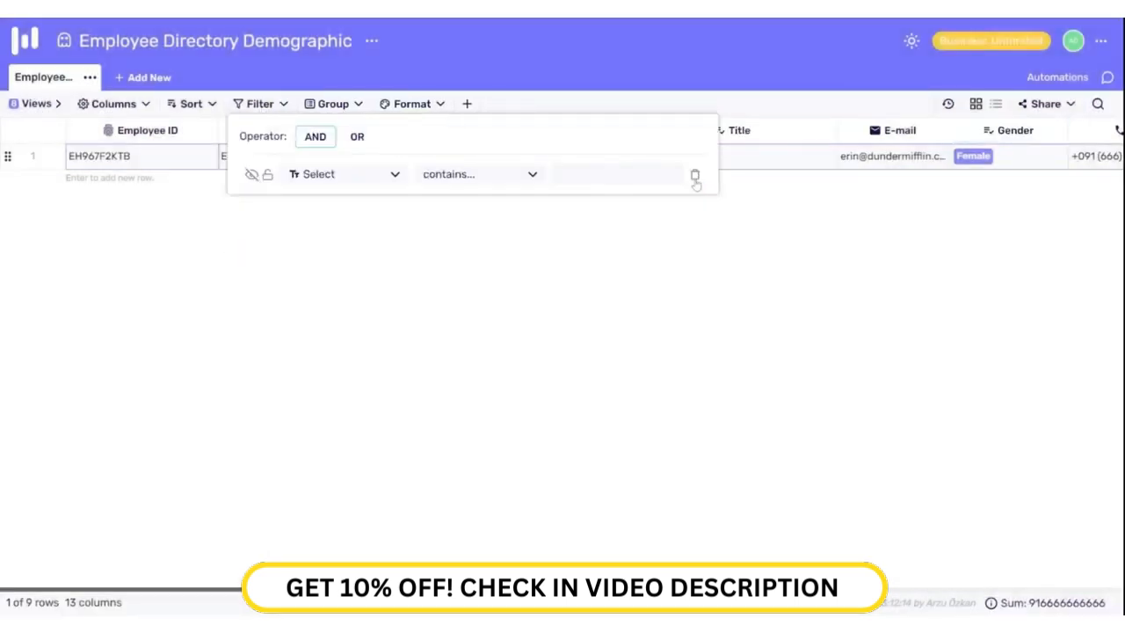
left_click(1107, 77)
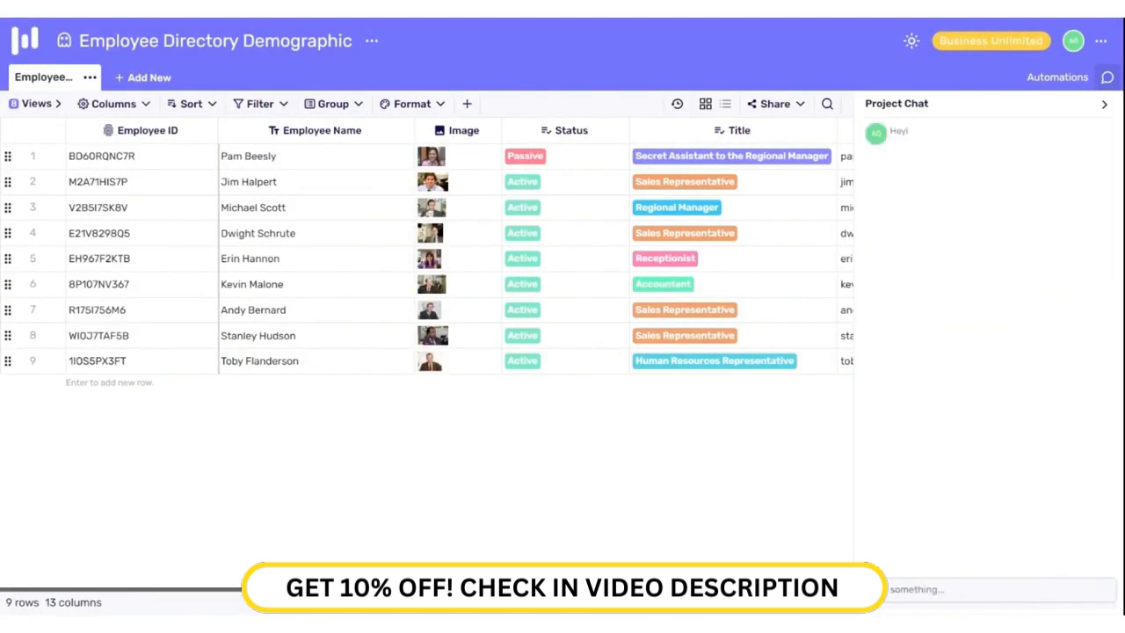
left_click(1104, 104)
Step: Sort by Title ascending, then descending, then delete the sort to restore original order
left_click(190, 104)
left_click(238, 137)
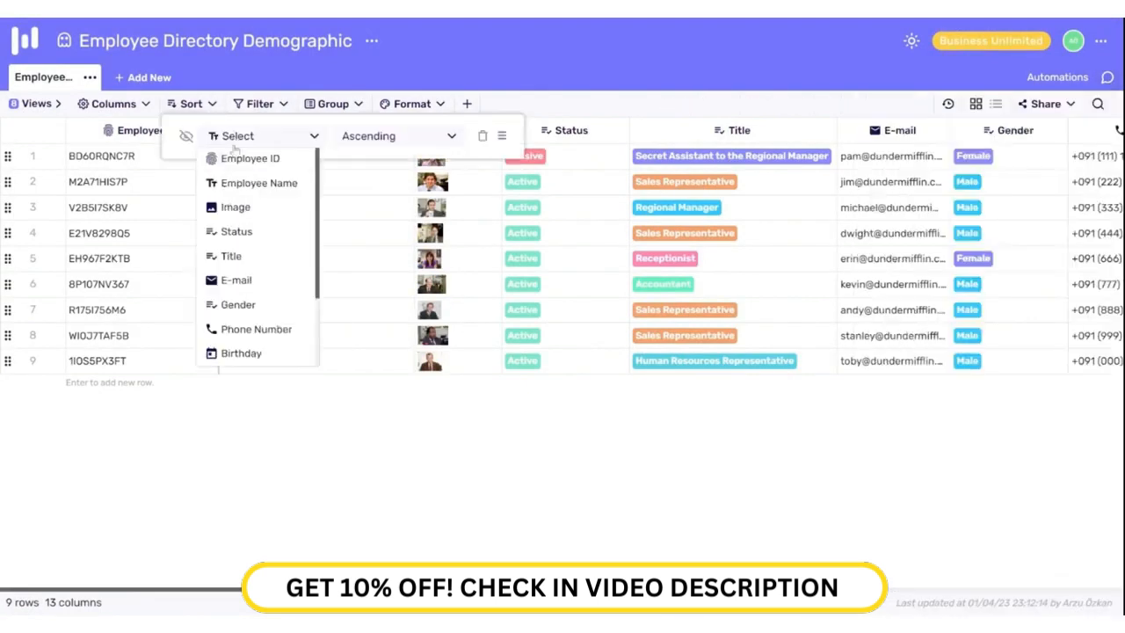
left_click(231, 255)
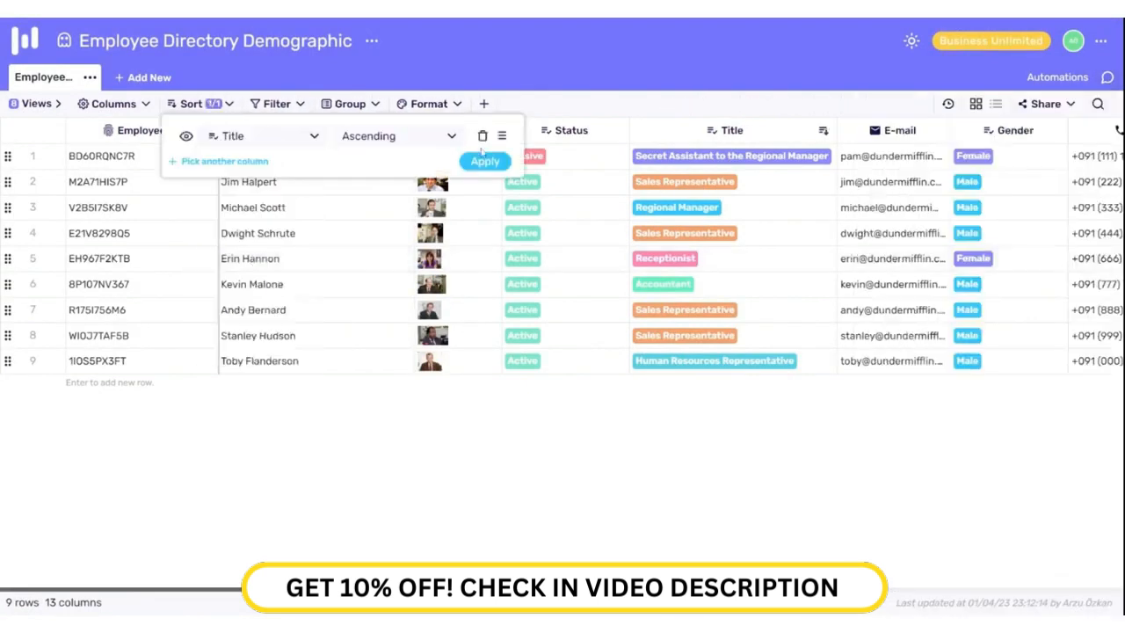
left_click(492, 160)
left_click(191, 103)
left_click(390, 133)
left_click(366, 178)
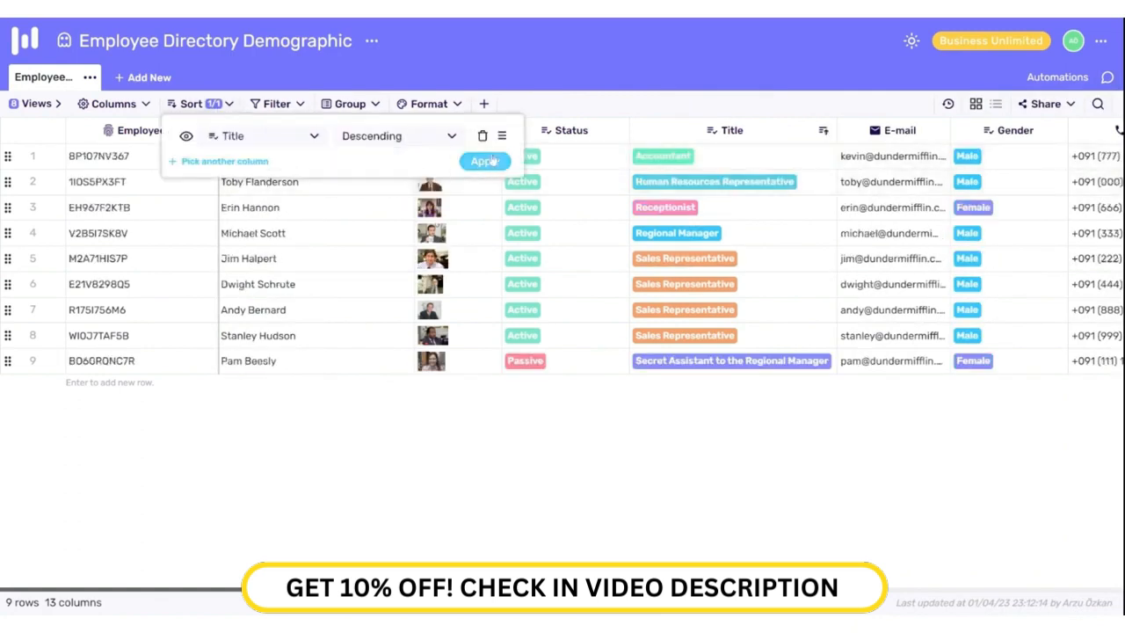
left_click(484, 161)
left_click(191, 104)
left_click(482, 134)
left_click(386, 130)
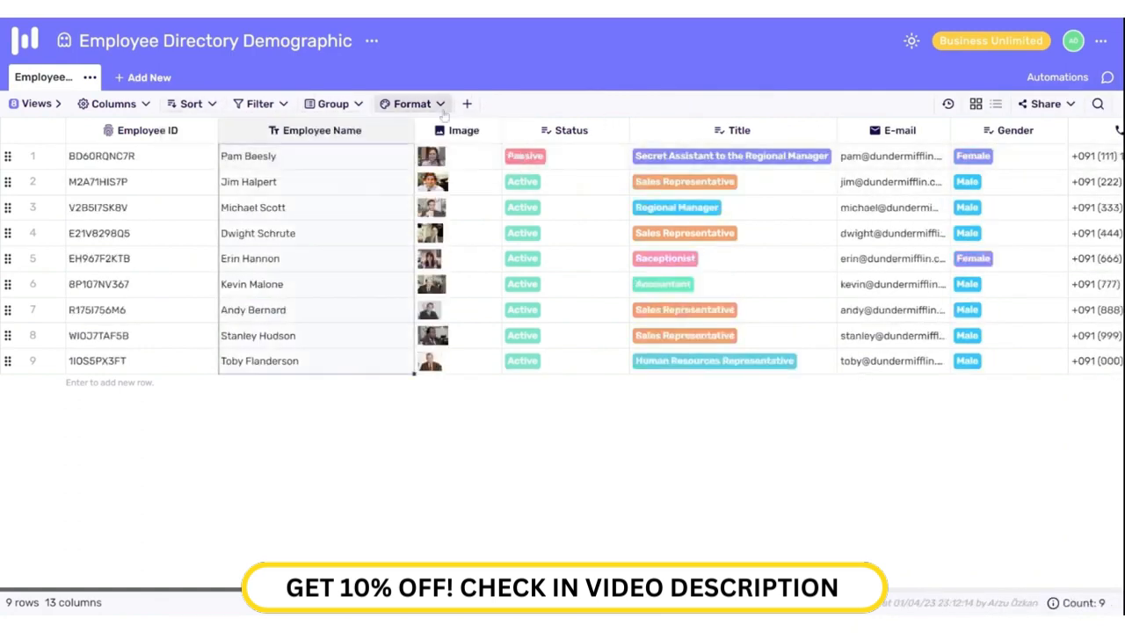
Step: Try bold, italic, underline and a text colour on row 4's name cell, then clear its formatting
left_click(441, 105)
left_click(364, 234)
left_click(405, 103)
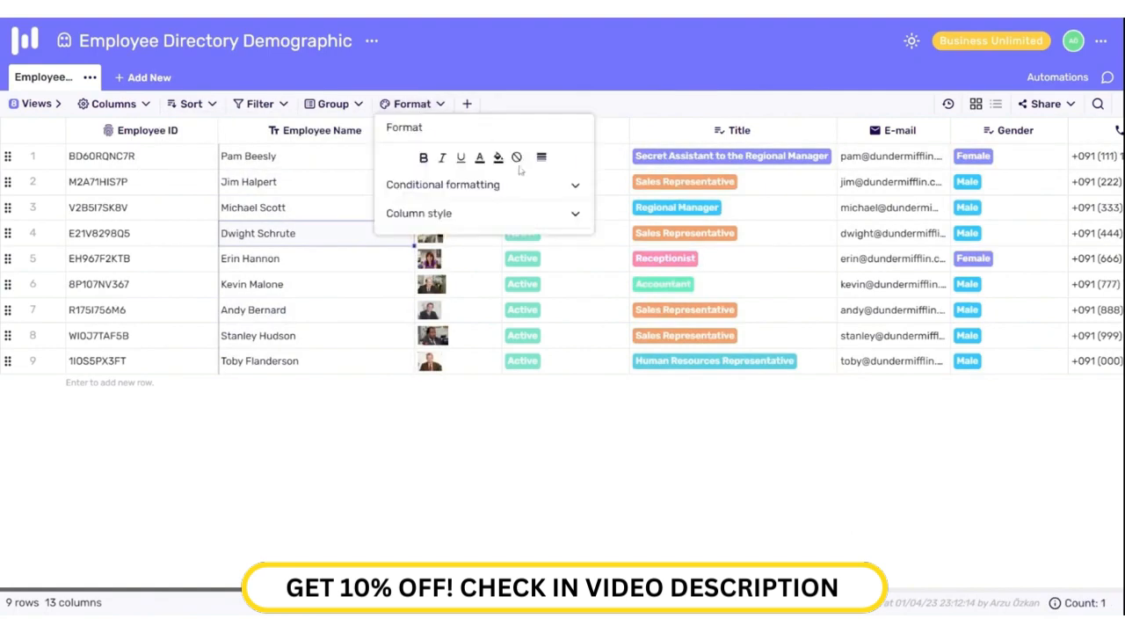
left_click(424, 157)
left_click(442, 157)
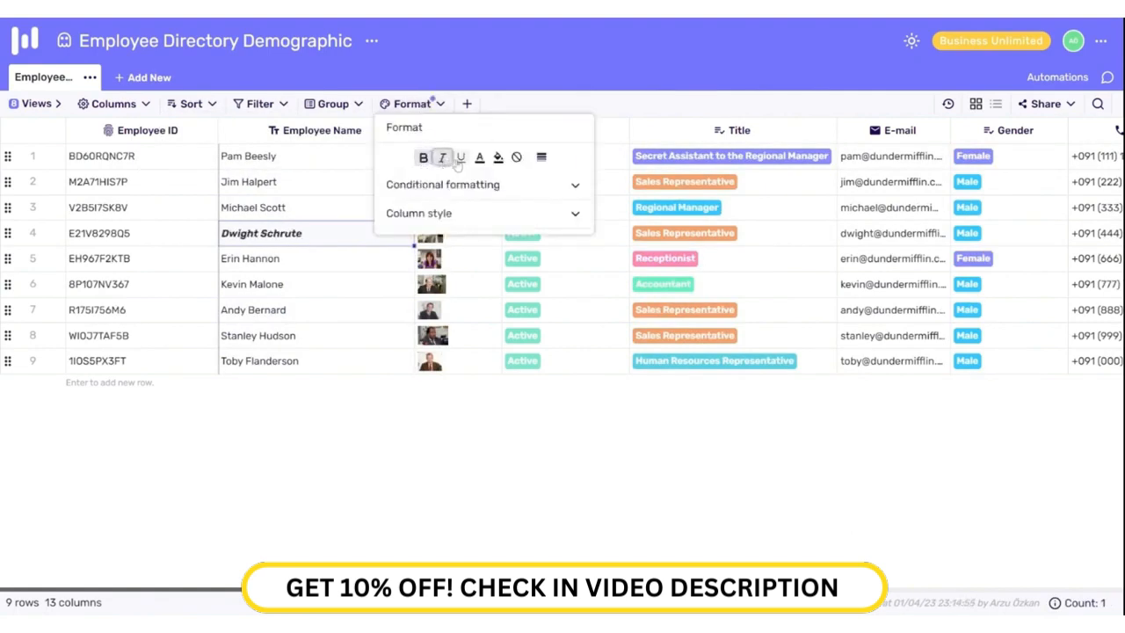
left_click(461, 158)
left_click(479, 158)
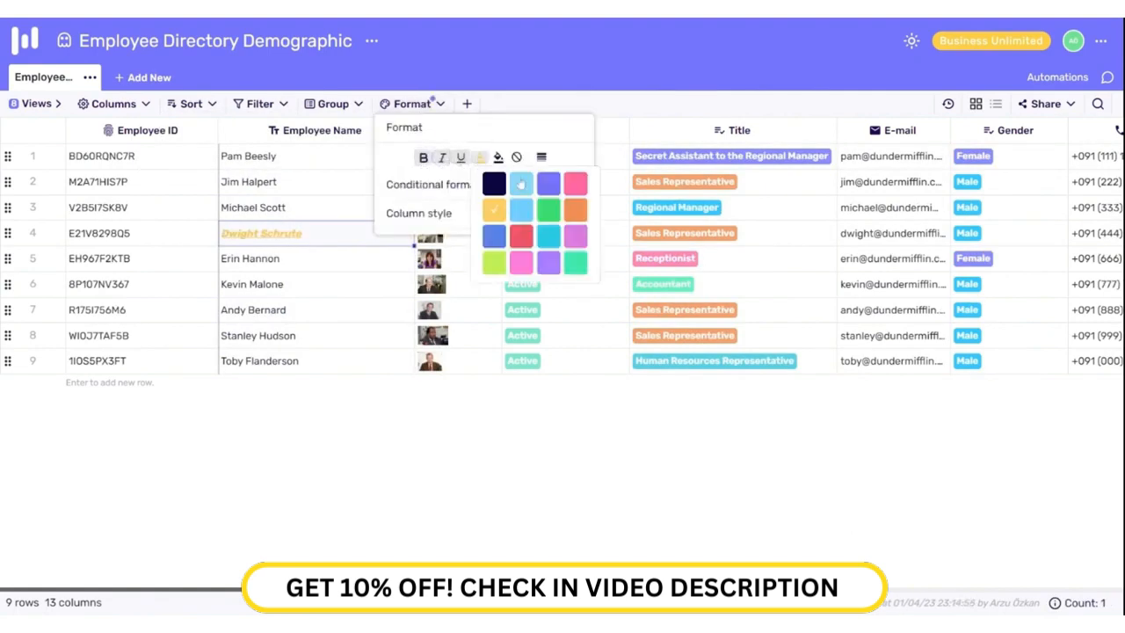
left_click(517, 158)
Step: Add a conditional rule colouring whole rows red where Status is Passive
left_click(490, 184)
left_click(449, 232)
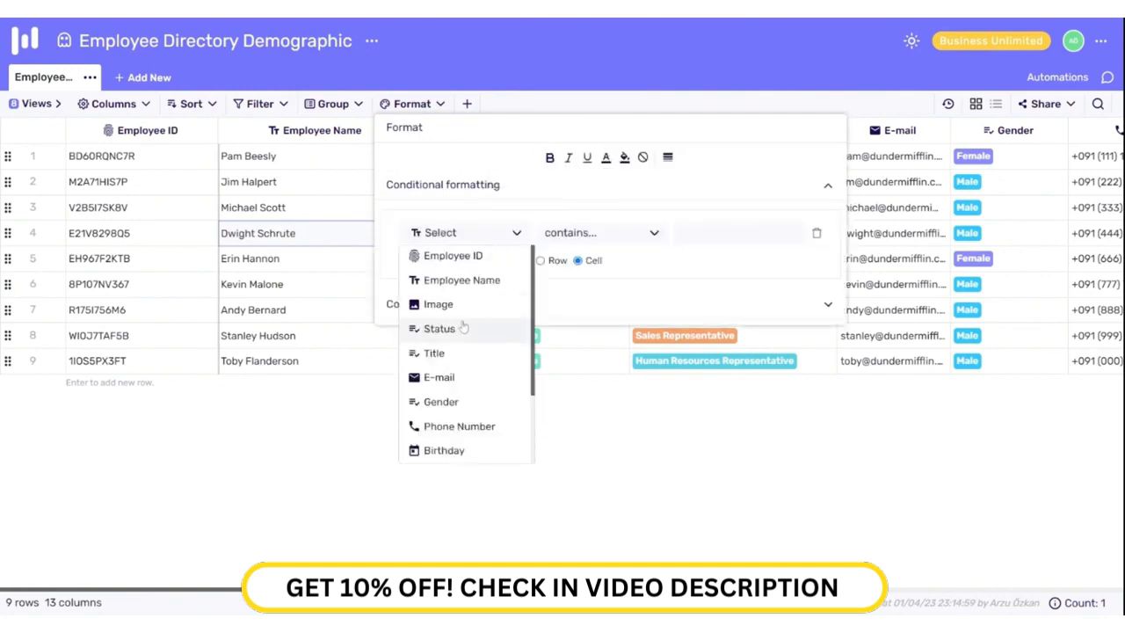
left_click(442, 326)
left_click(580, 233)
left_click(560, 300)
left_click(737, 233)
left_click(703, 281)
left_click(542, 263)
left_click(517, 264)
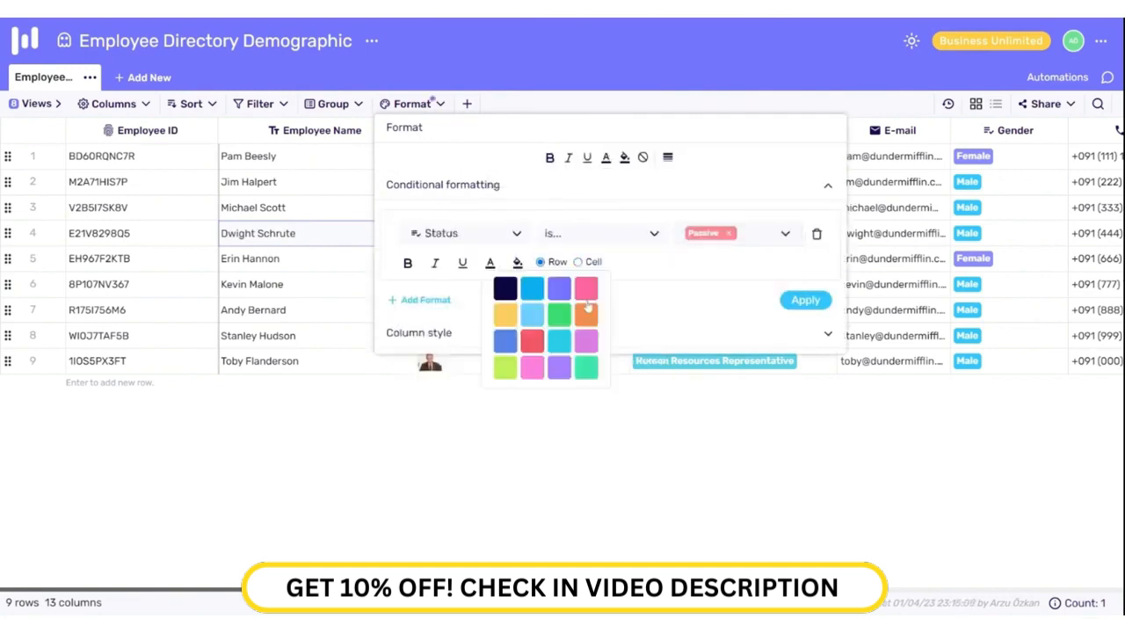
left_click(804, 299)
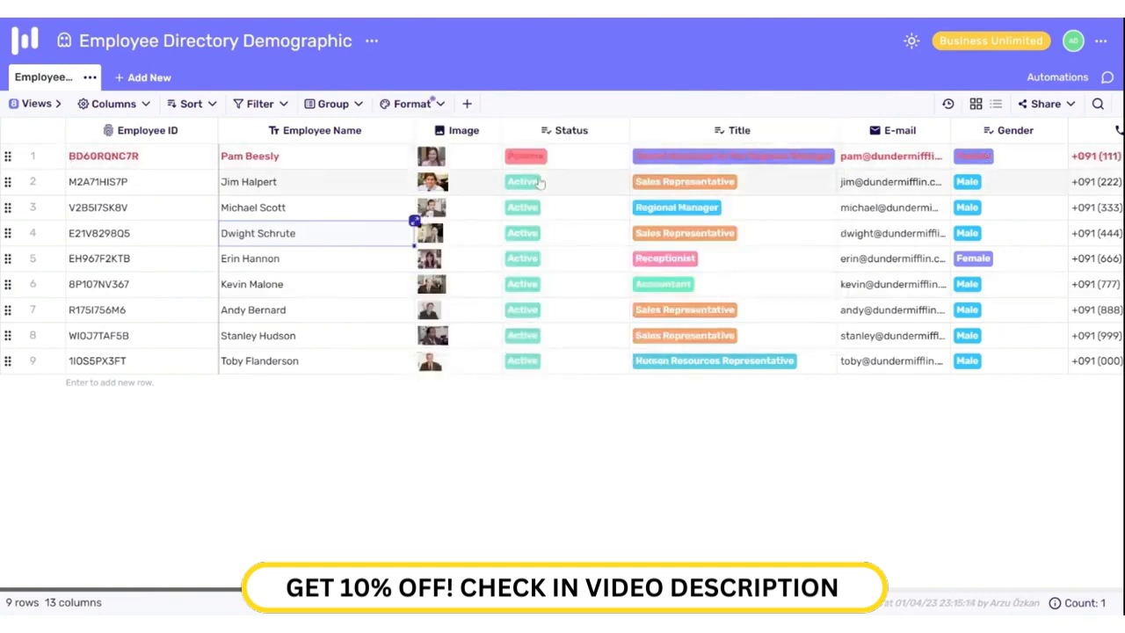
Step: Add a second rule giving whole rows green text where Status is Active
left_click(399, 106)
left_click(420, 300)
left_click(466, 310)
left_click(452, 406)
left_click(589, 310)
left_click(563, 377)
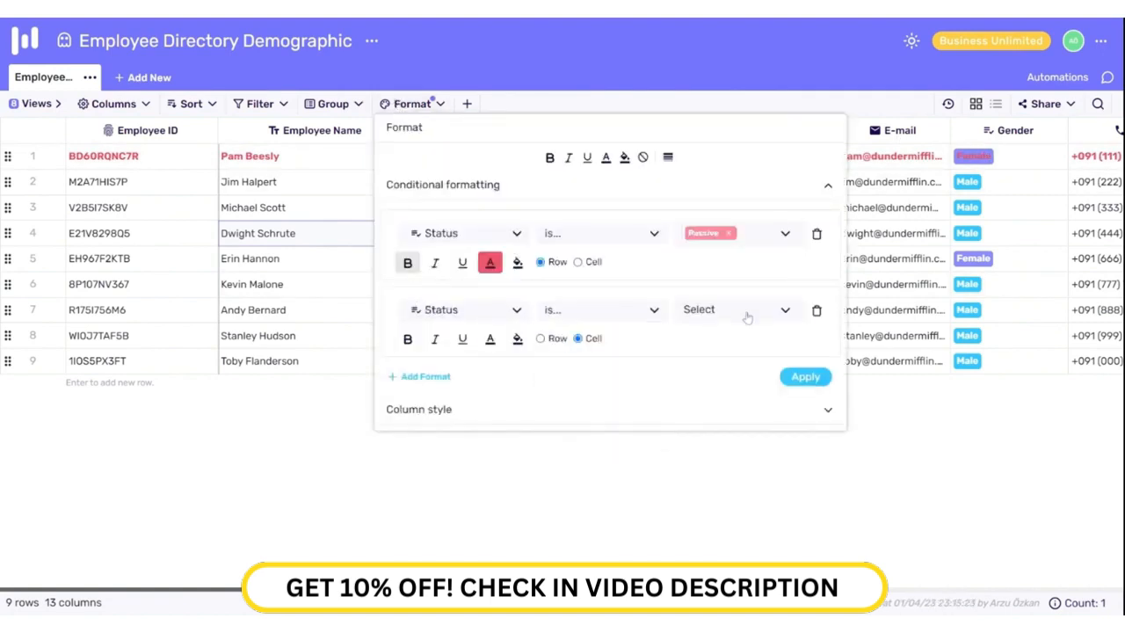
left_click(745, 312)
left_click(703, 339)
left_click(540, 338)
left_click(490, 339)
left_click(795, 376)
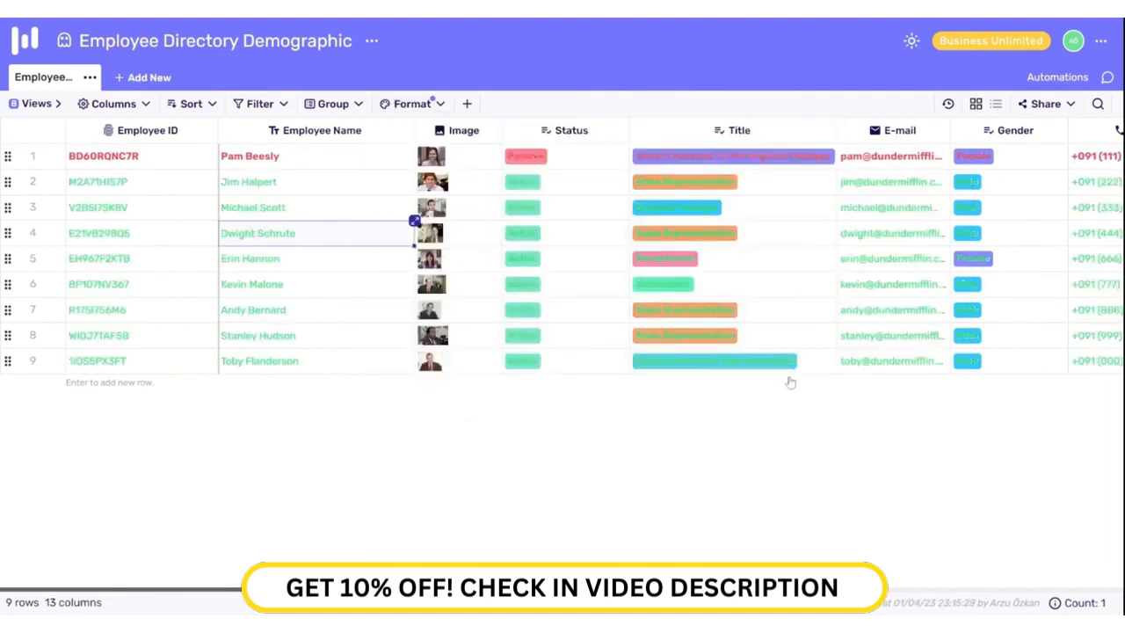
Step: Give the Active rows a green fill colour as well
left_click(411, 104)
left_click(491, 339)
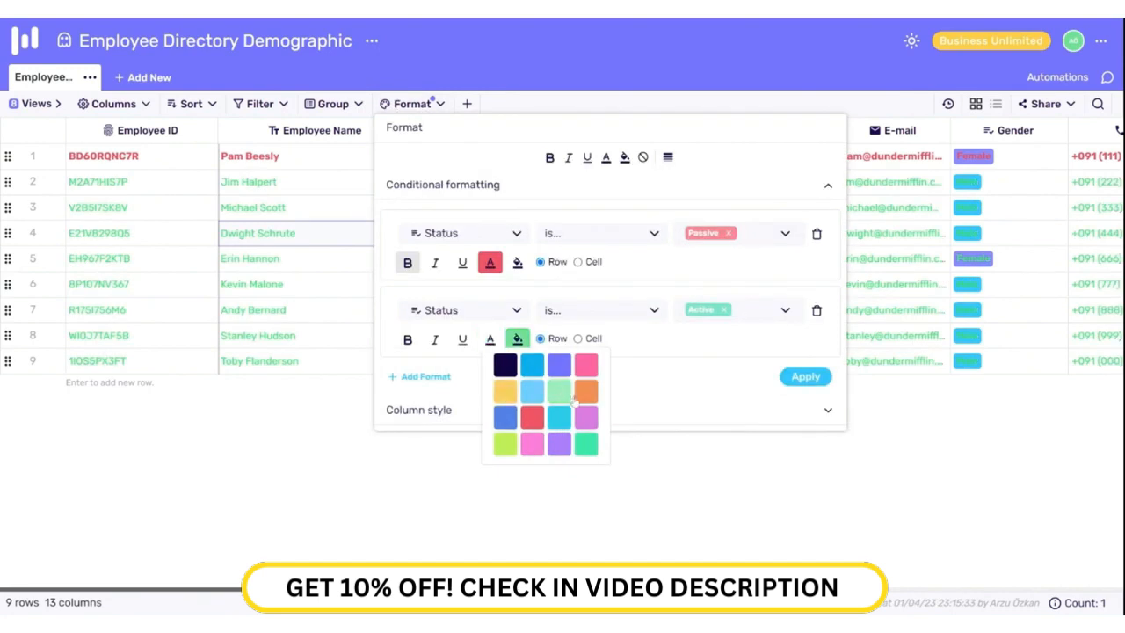
left_click(799, 376)
Step: Delete the Active and Passive rules and style the Employee Name column in blue text
left_click(412, 104)
left_click(813, 309)
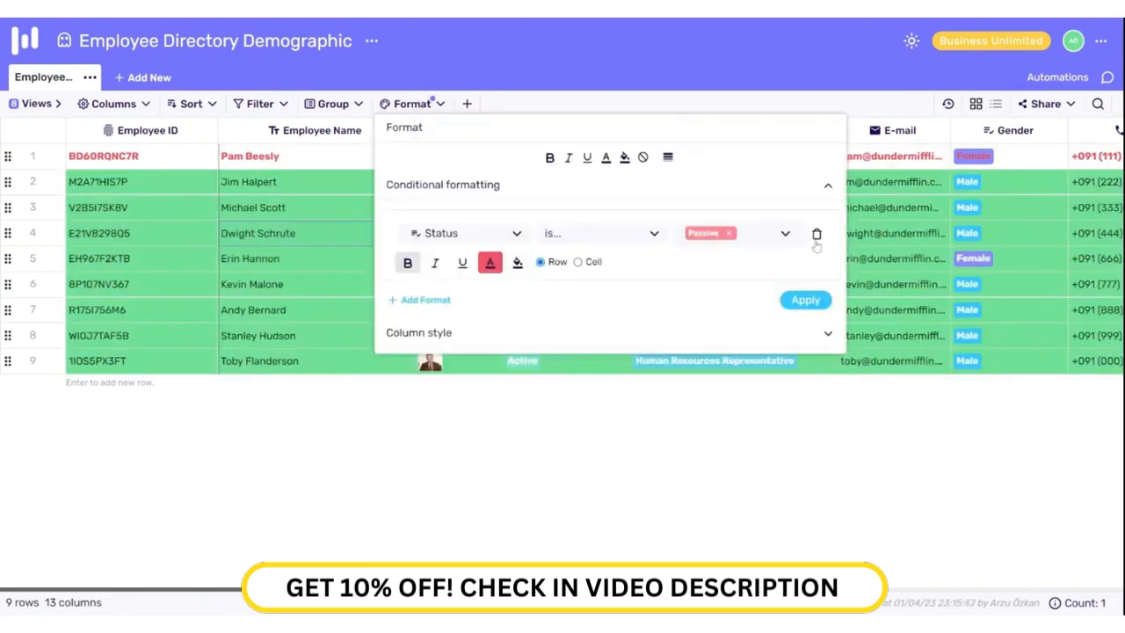
left_click(812, 232)
left_click(420, 305)
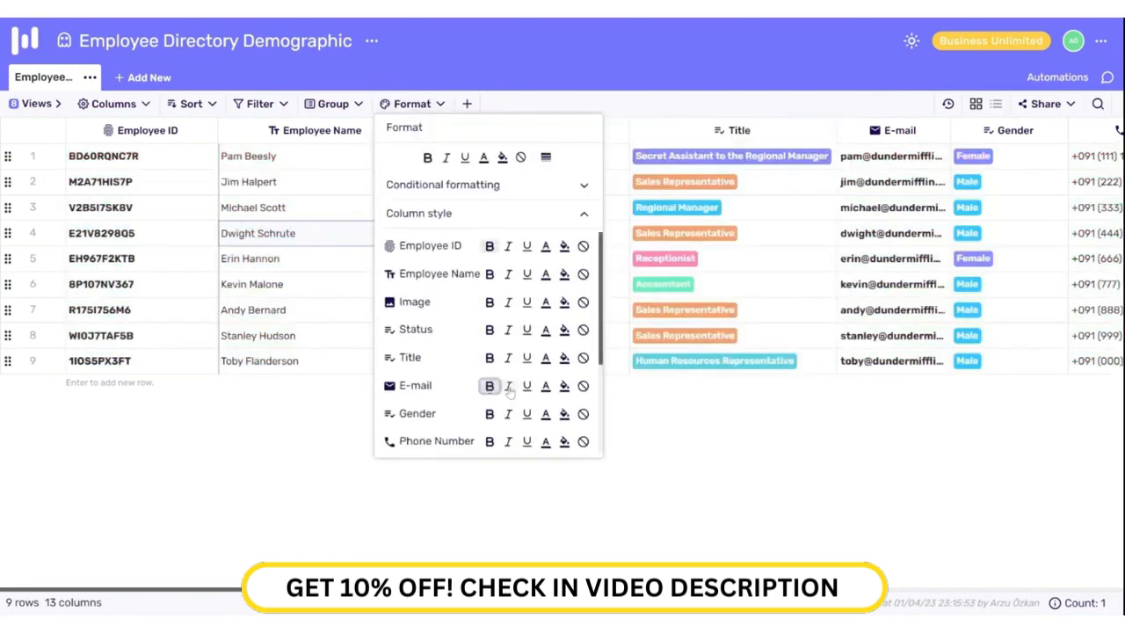
left_click(545, 273)
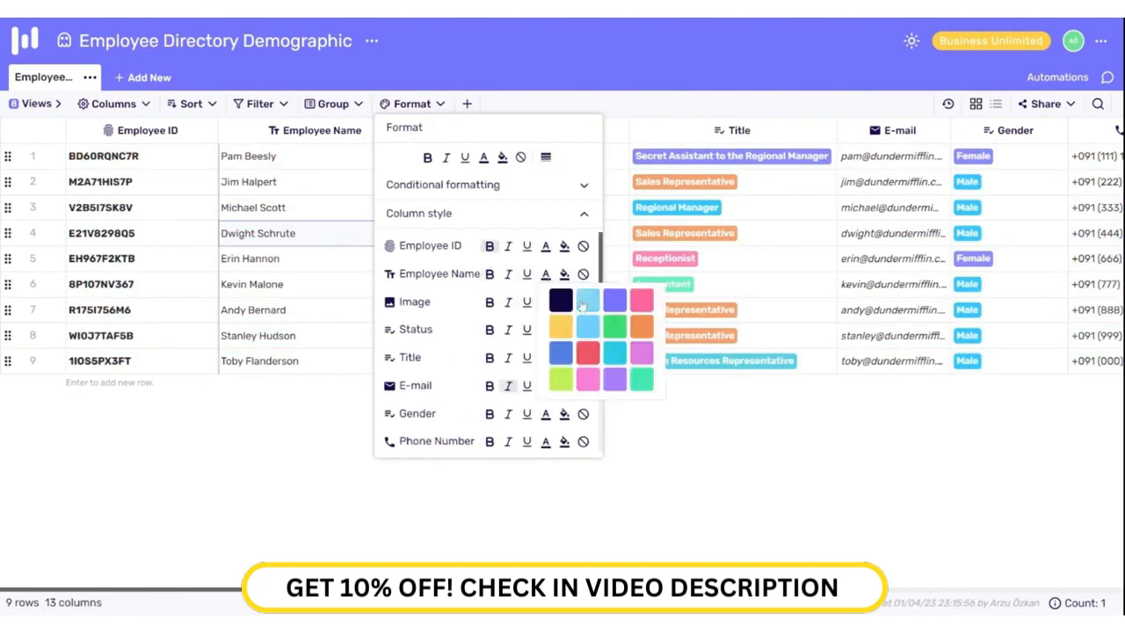
left_click(587, 301)
left_click(572, 107)
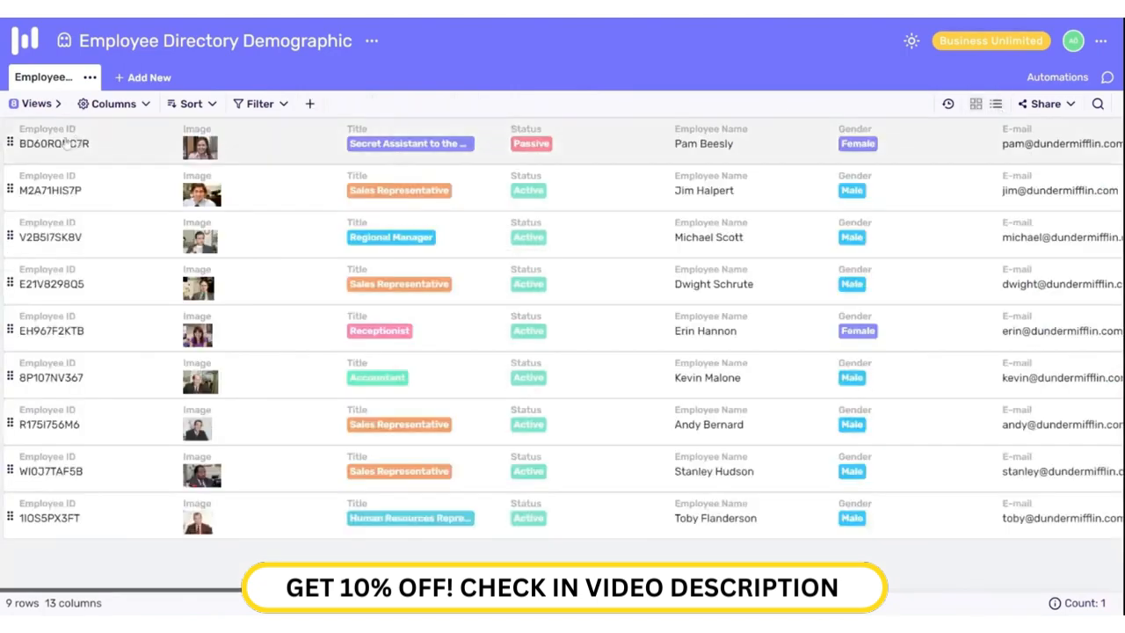
Step: Switch to the Employee Cards view and reorder the Regional Manager, Secret Assistant and Receptionist cards
left_click(37, 103)
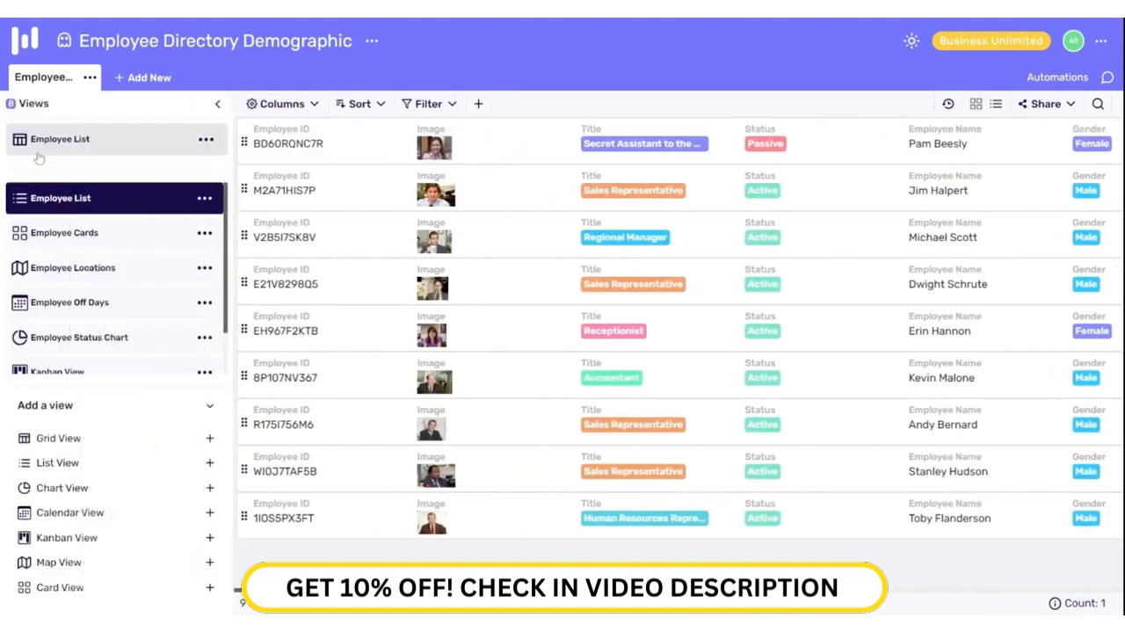
left_click(66, 235)
left_click(217, 104)
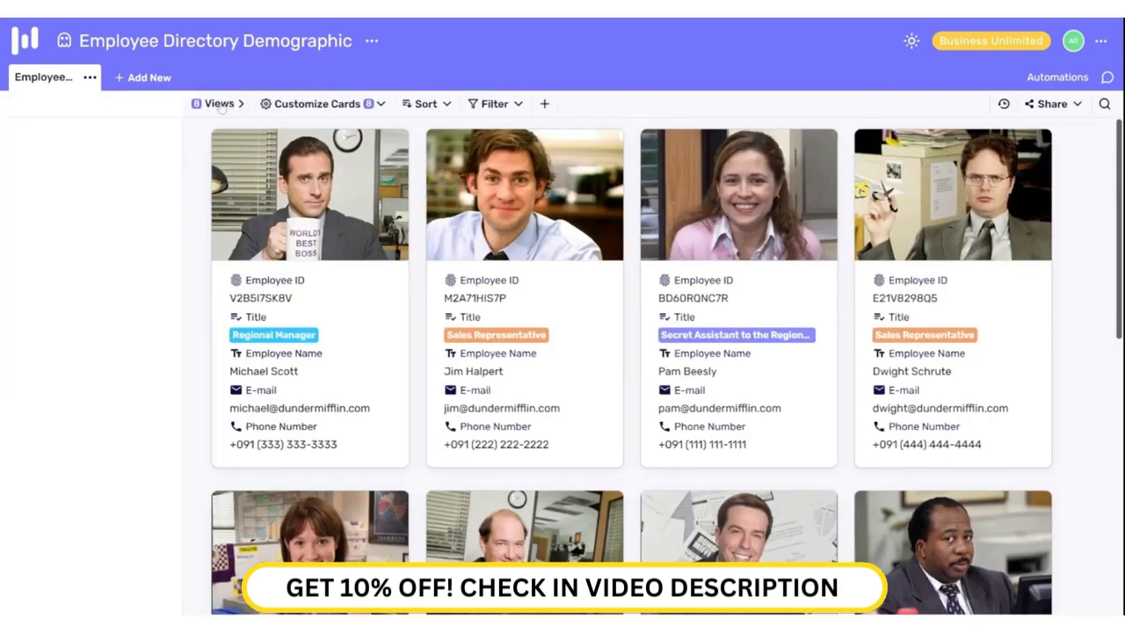
left_click_drag(161, 229, 407, 233)
left_click_drag(555, 213, 318, 227)
left_click_drag(961, 194, 753, 208)
scroll(632, 320, "down", 3)
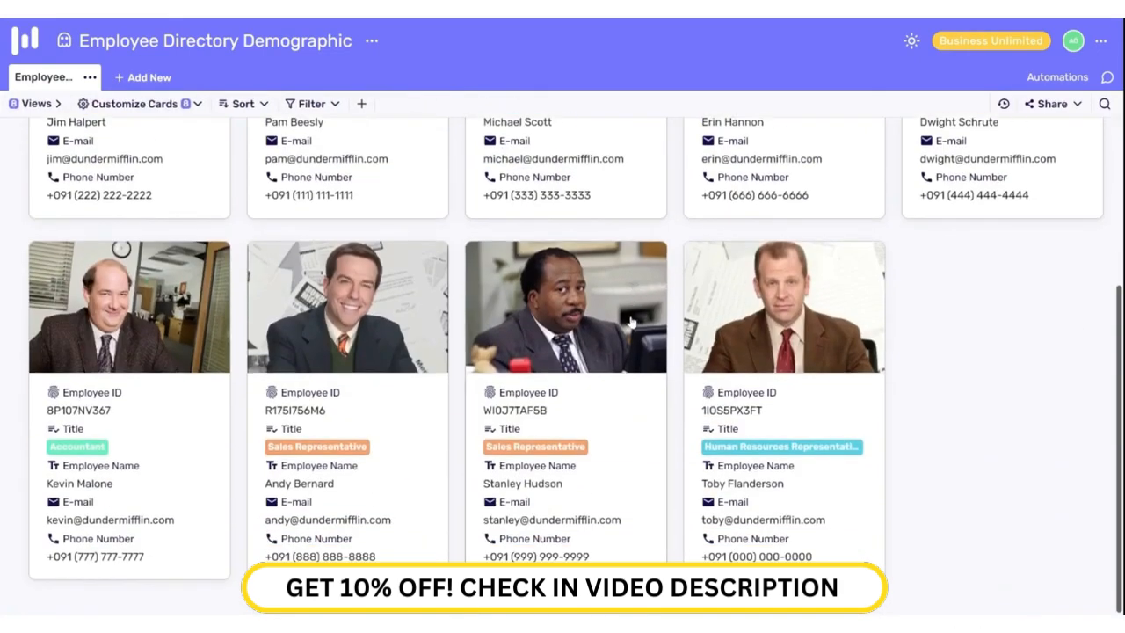
scroll(628, 320, "up", 3)
Step: In Customize Cards, toggle Title and Employee Name off and back on so both show
left_click(182, 105)
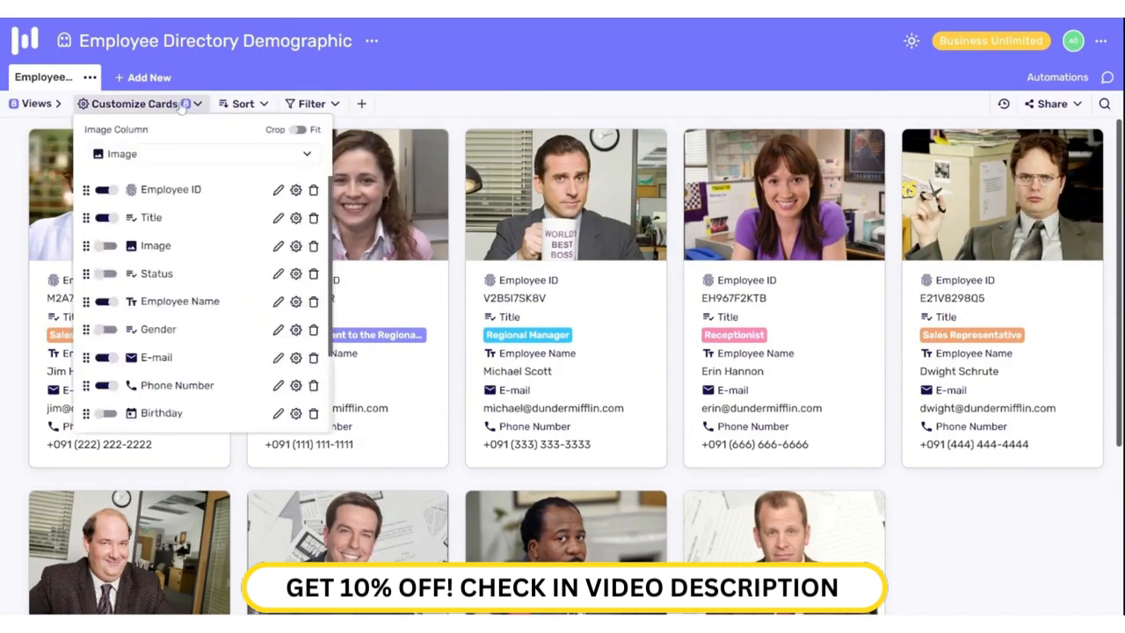
left_click(107, 219)
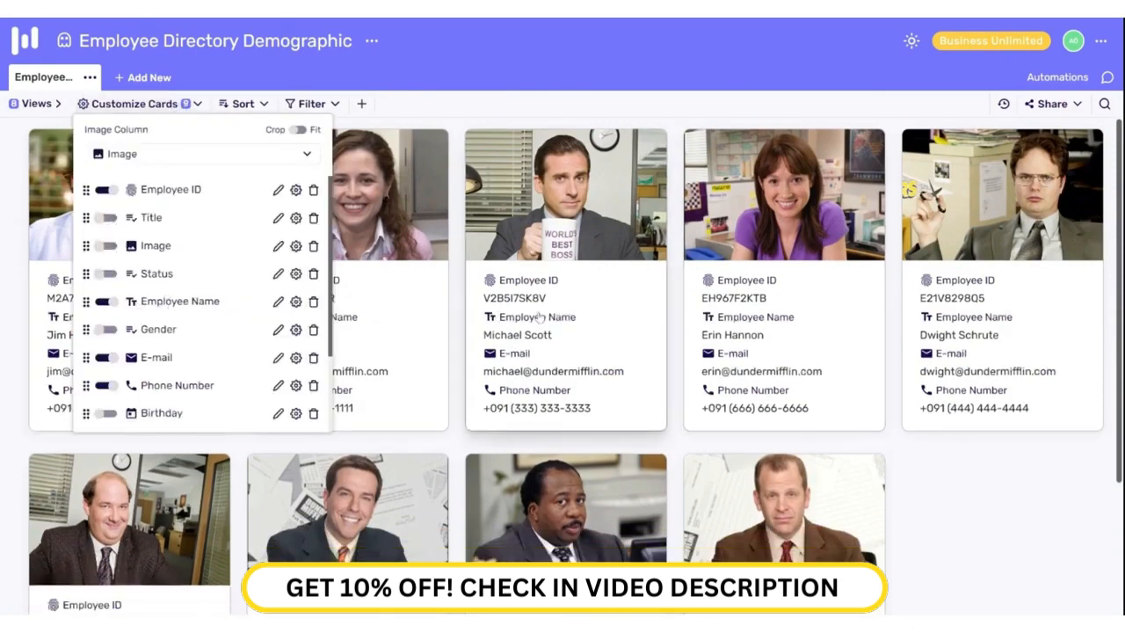
left_click(104, 301)
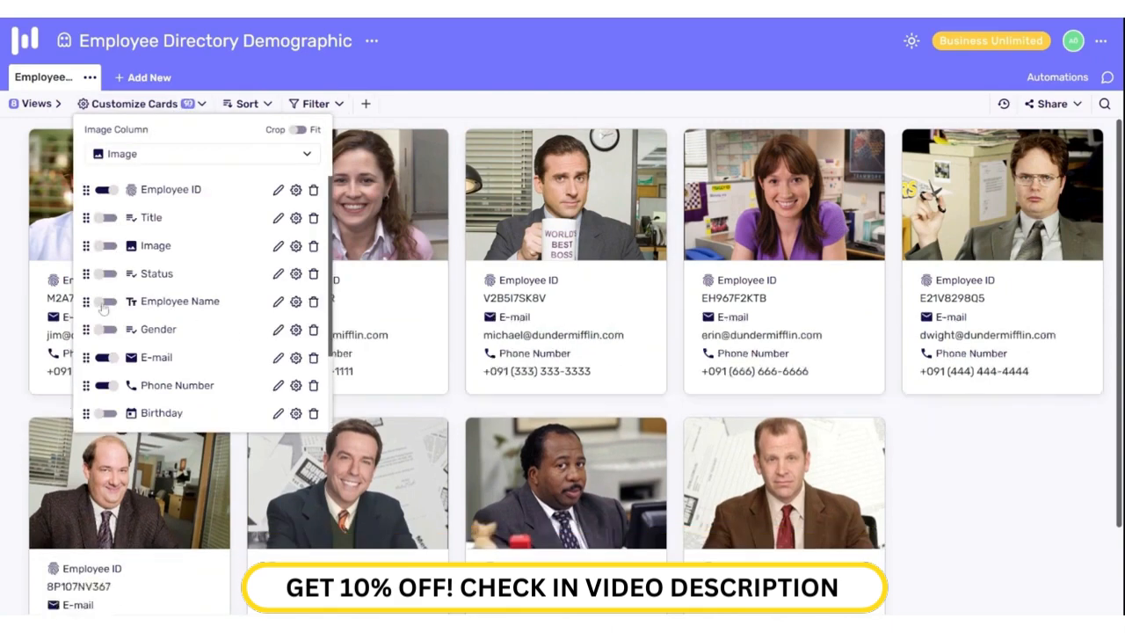
left_click(104, 302)
left_click(106, 218)
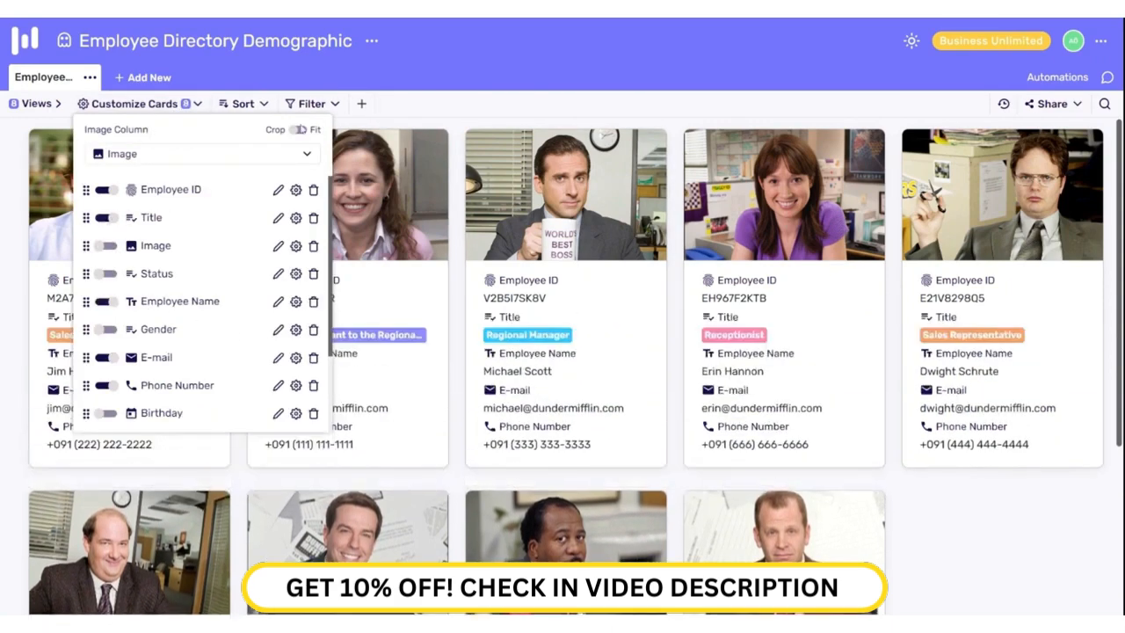
Step: Try Fit then Crop for card photos, and remove then restore the Image field as card image
left_click(302, 130)
left_click(302, 130)
left_click(118, 154)
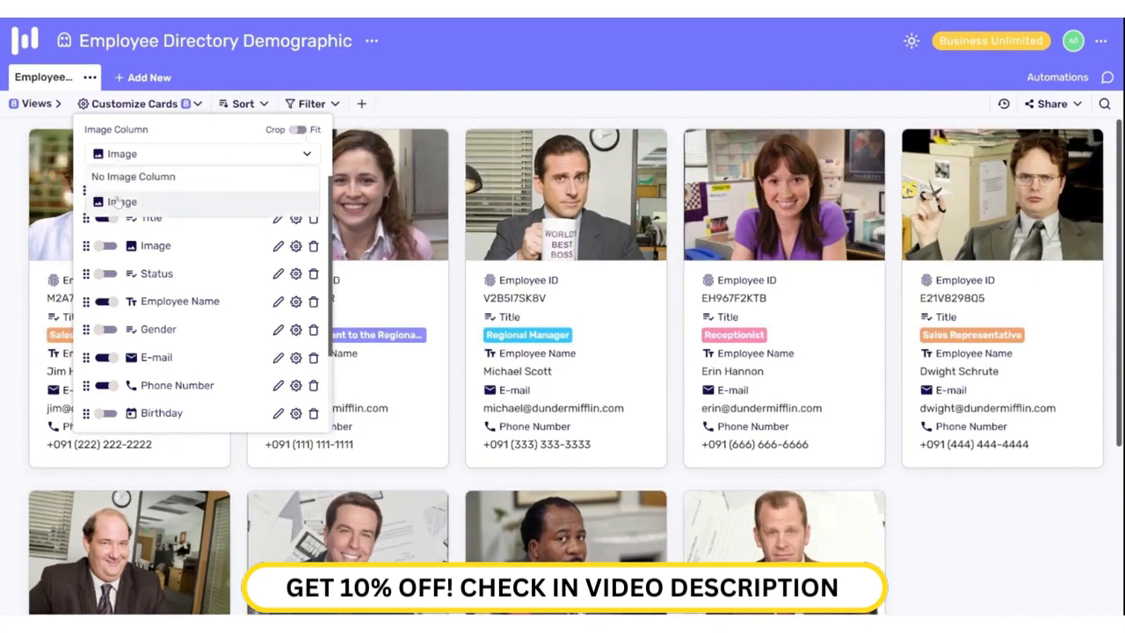
left_click(124, 178)
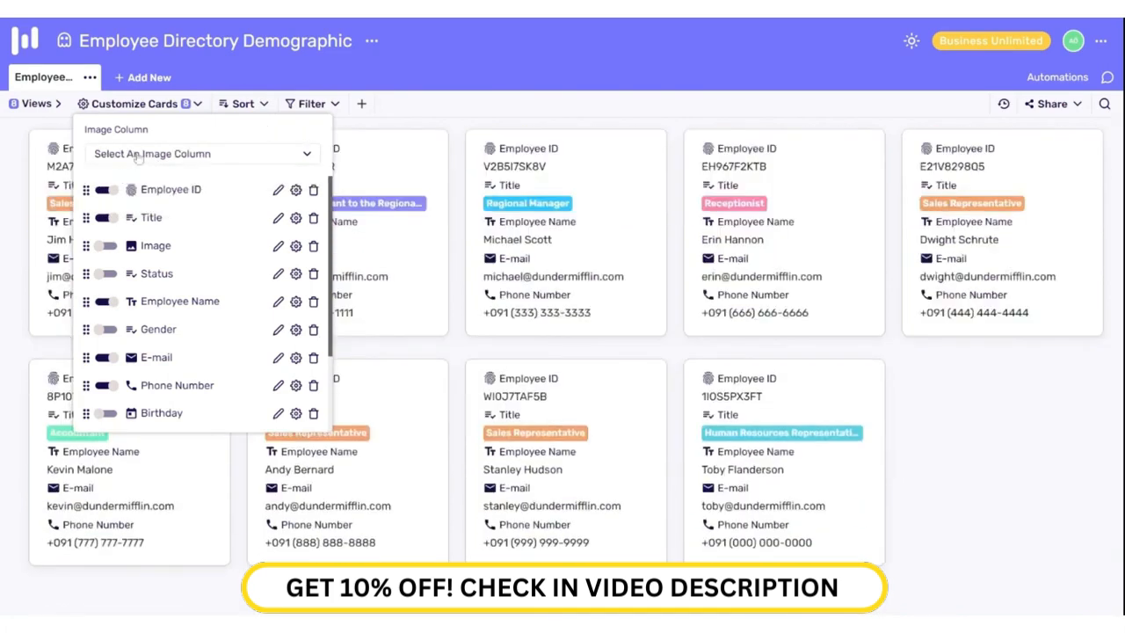
left_click(138, 154)
left_click(134, 205)
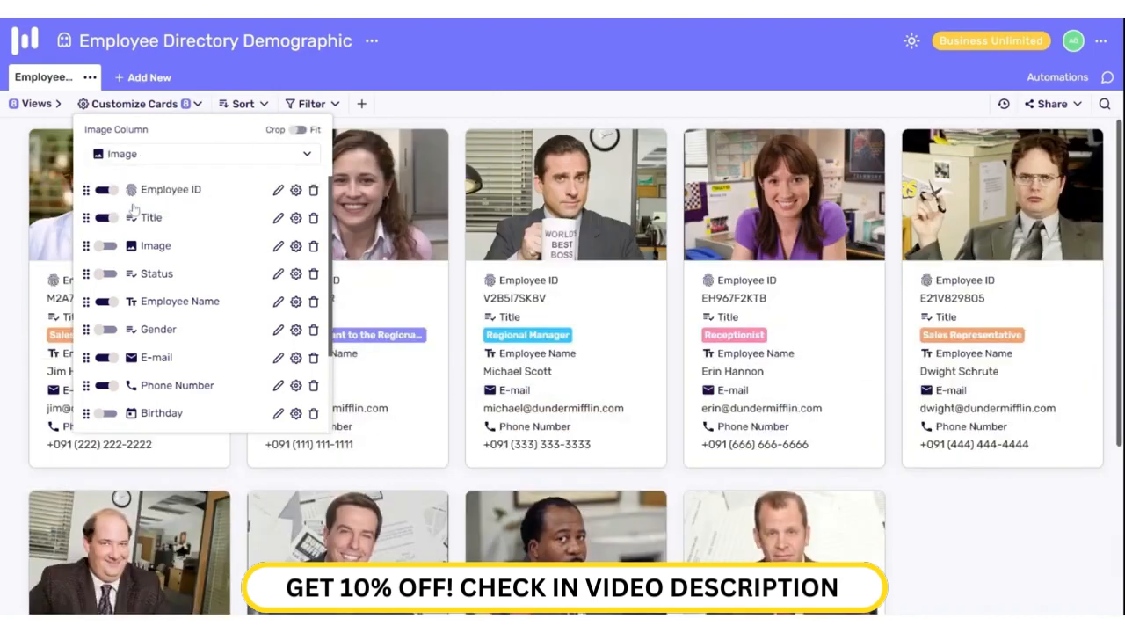
left_click(311, 104)
Step: Filter cards by Status Active, then Passive, delete the filter, and show the views list
left_click(377, 173)
left_click(371, 269)
left_click(646, 175)
left_click(629, 198)
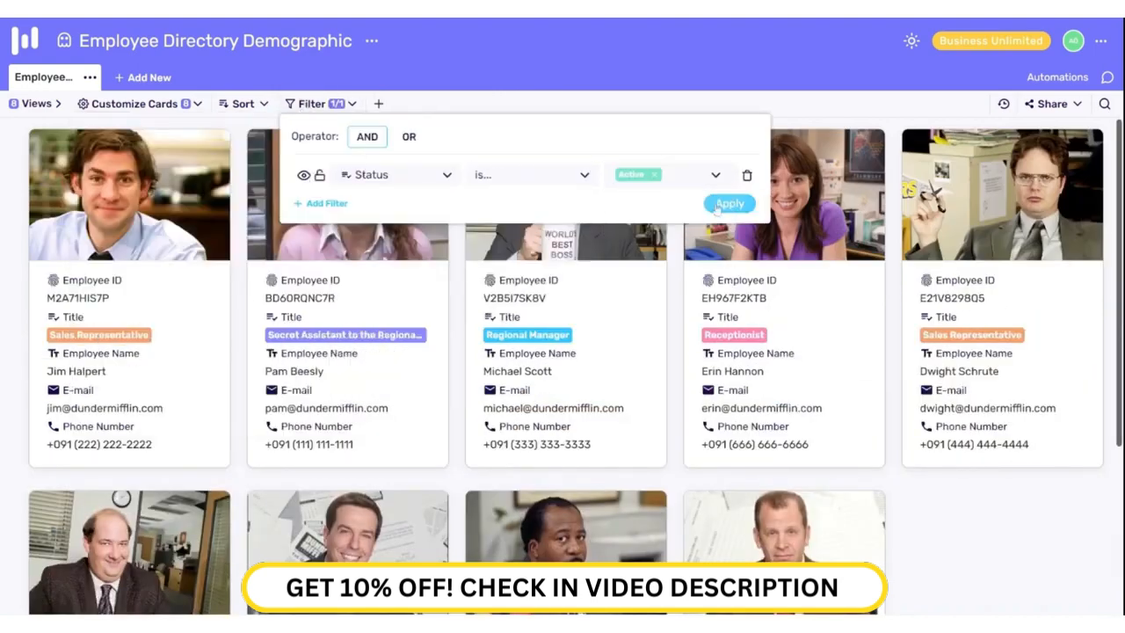
left_click(717, 207)
left_click(317, 104)
left_click(672, 175)
left_click(633, 221)
left_click(655, 175)
left_click(663, 144)
left_click(730, 209)
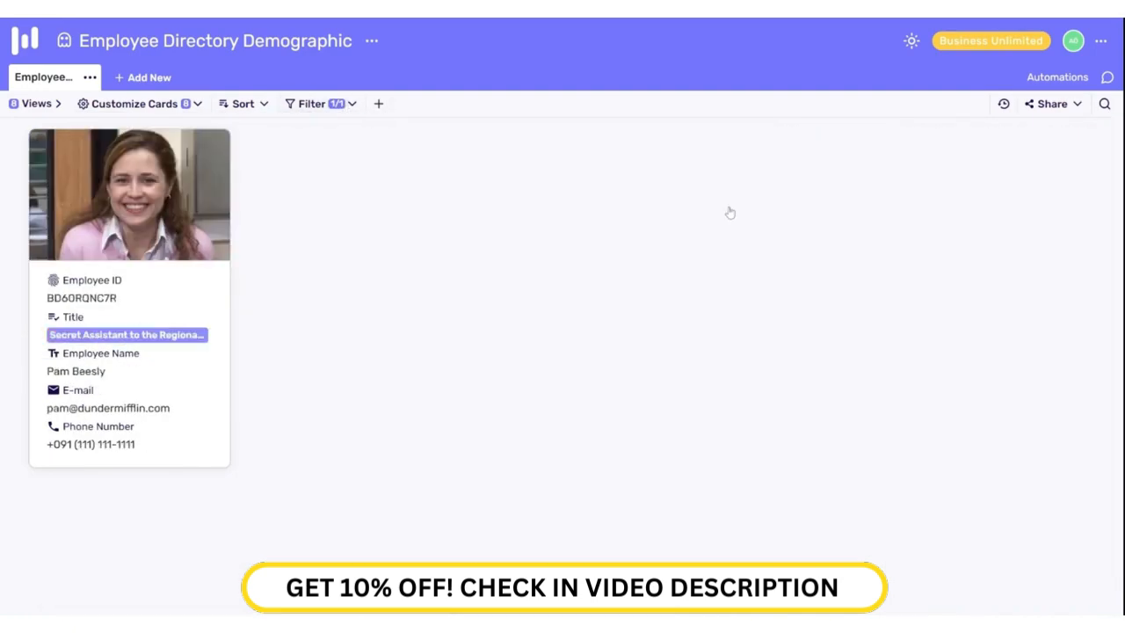
left_click(316, 104)
left_click(745, 173)
left_click(36, 103)
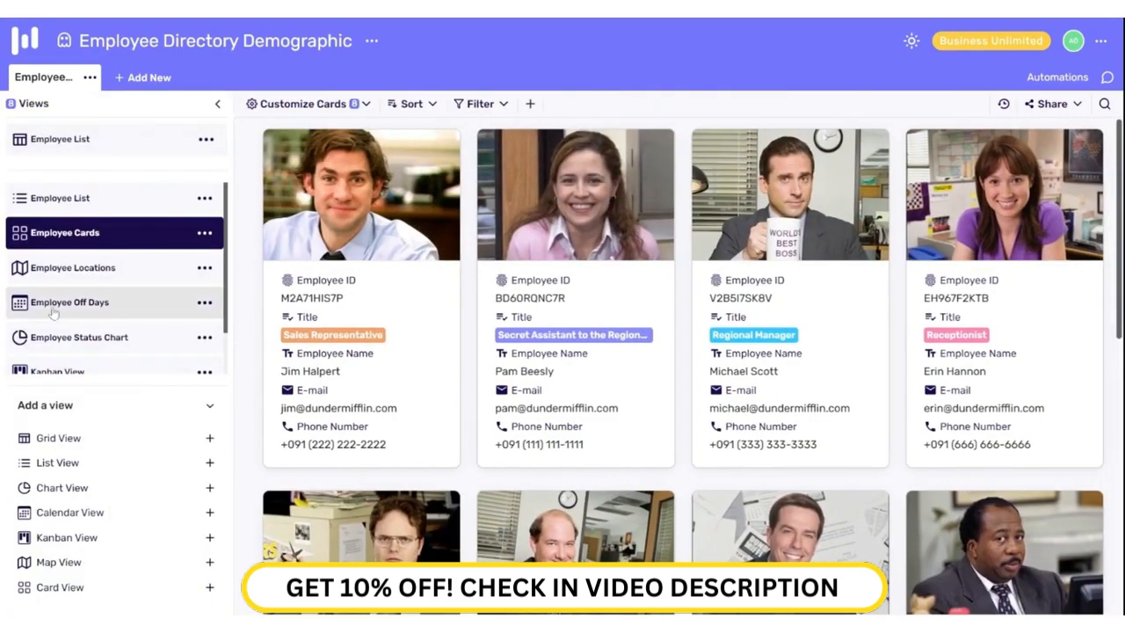
Step: Zoom into the Scranton pins on Employee Locations and show employee photos in the pin popups
left_click(86, 274)
left_click(682, 355)
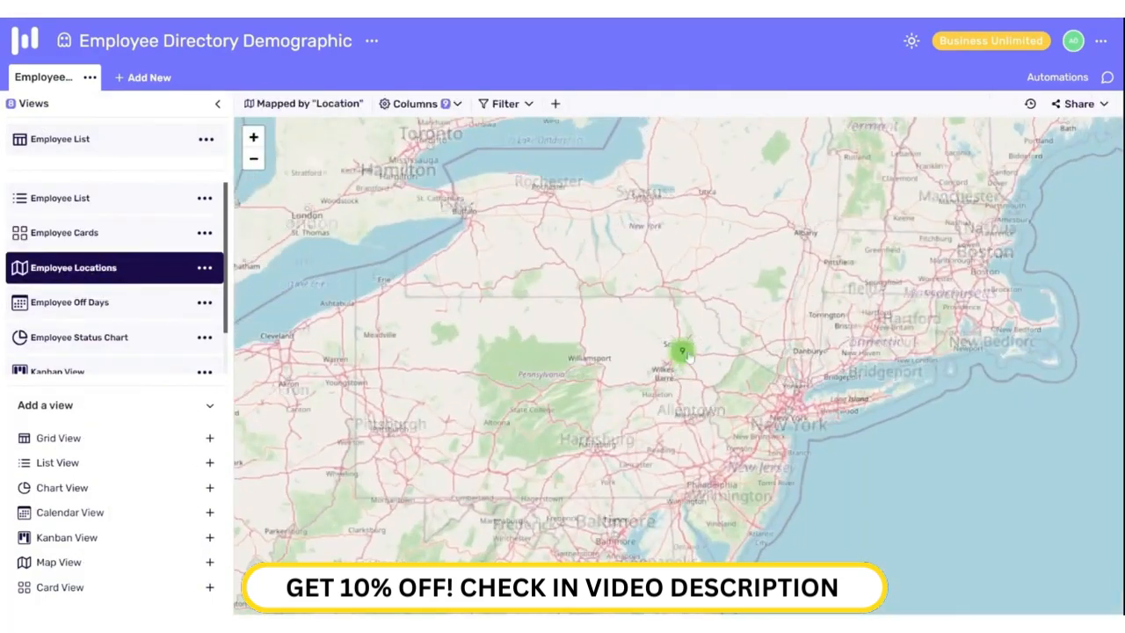
left_click(626, 355)
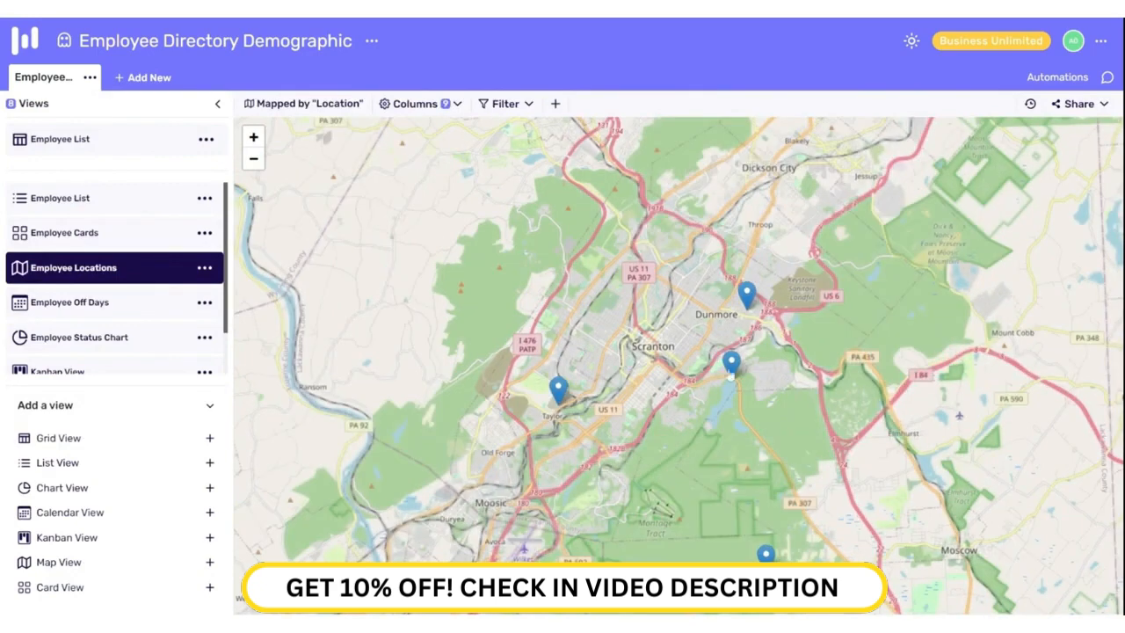
left_click(446, 105)
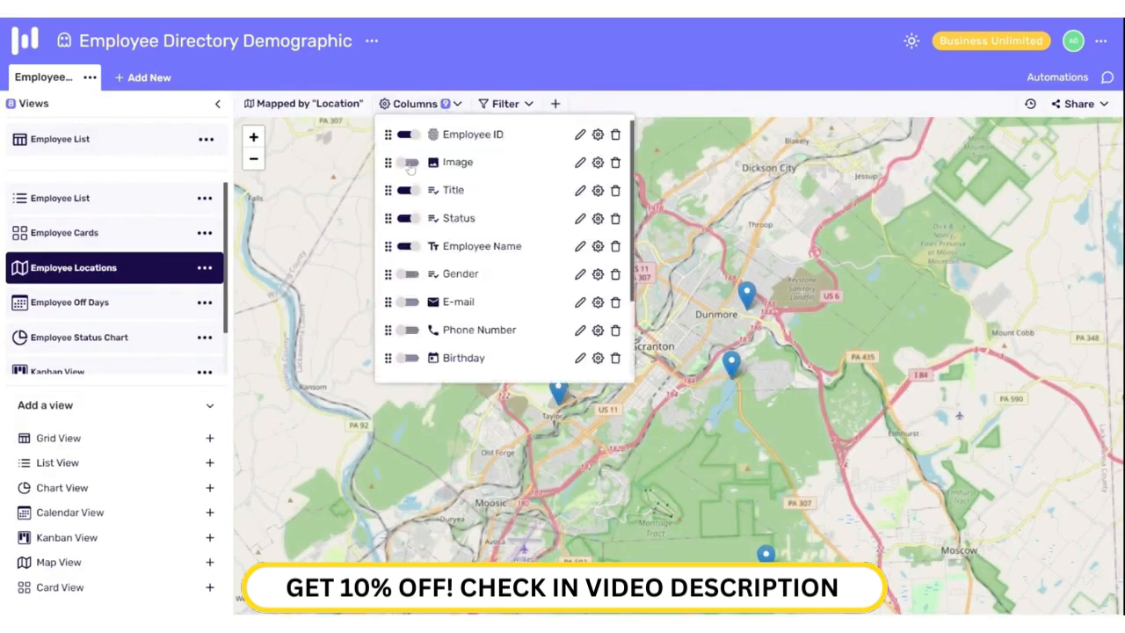
left_click(692, 32)
Step: Hide the Status and Title fields from the pin popups
left_click(764, 549)
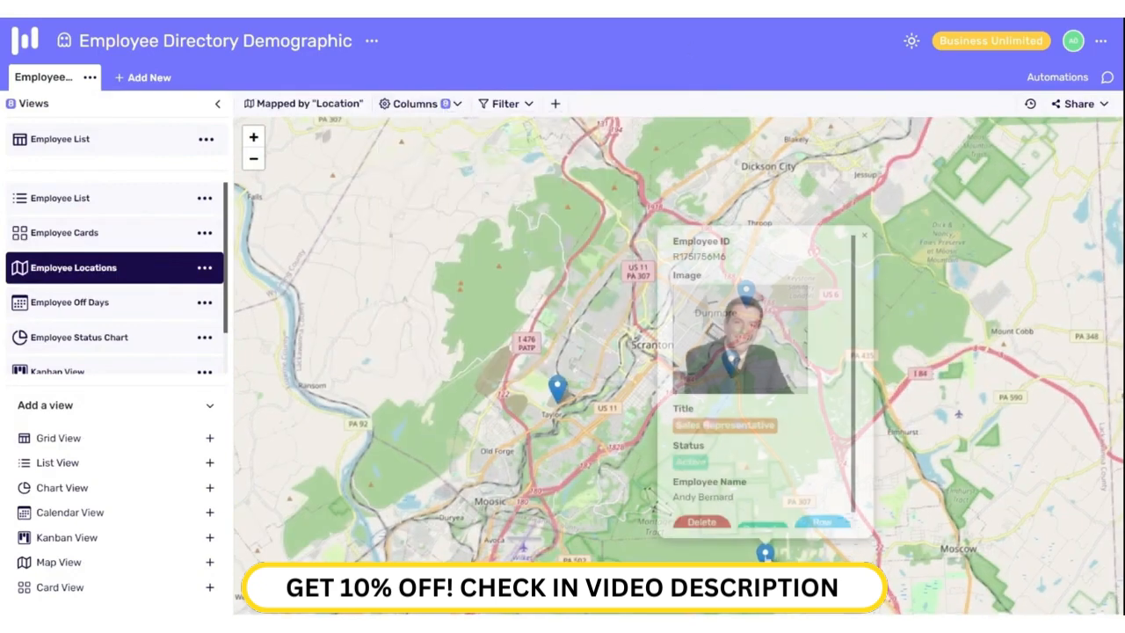
left_click(409, 104)
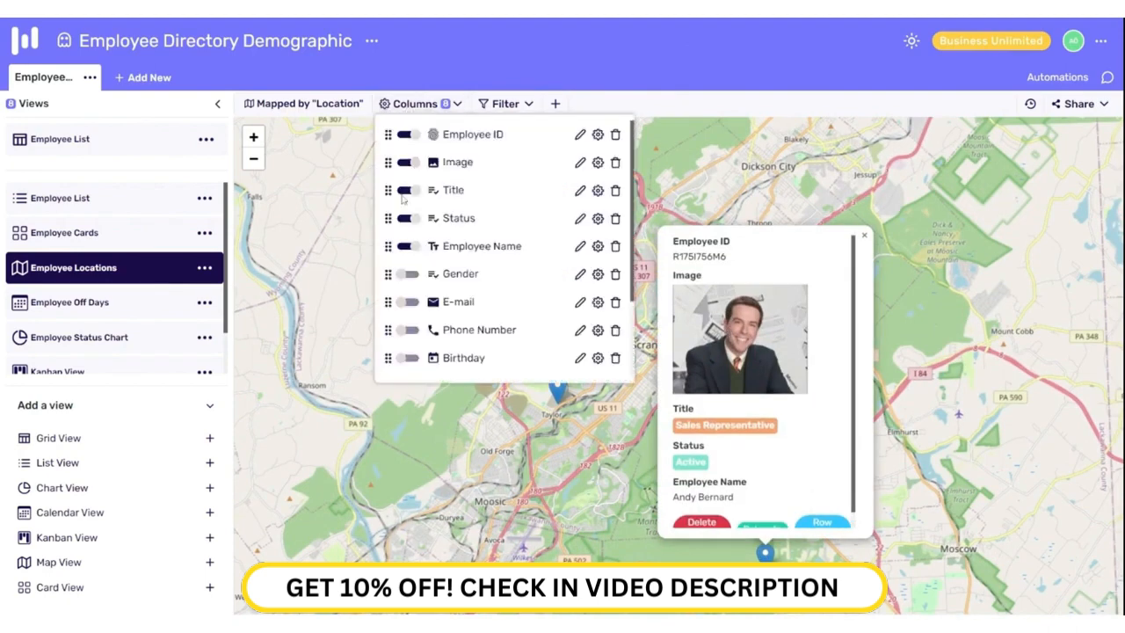
scroll(416, 246, "down", 3)
scroll(412, 220, "up", 3)
left_click(406, 218)
left_click(411, 189)
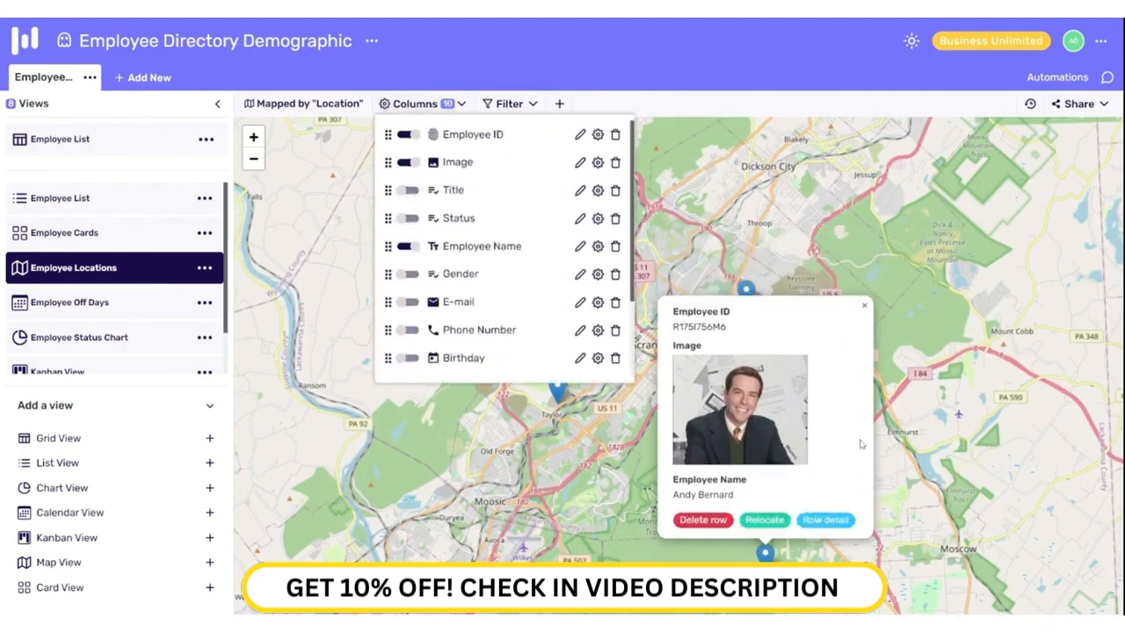
Step: Relocate one employee's pin a little north, save it, and open Employee Off Days
left_click(780, 400)
left_click(783, 364)
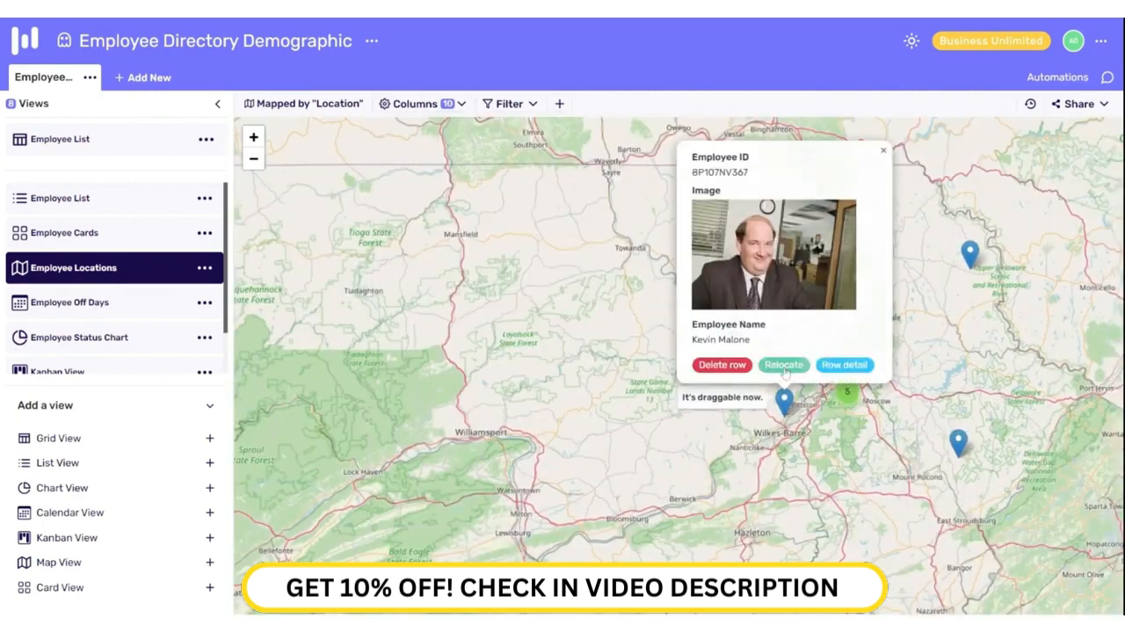
left_click_drag(782, 400, 561, 249)
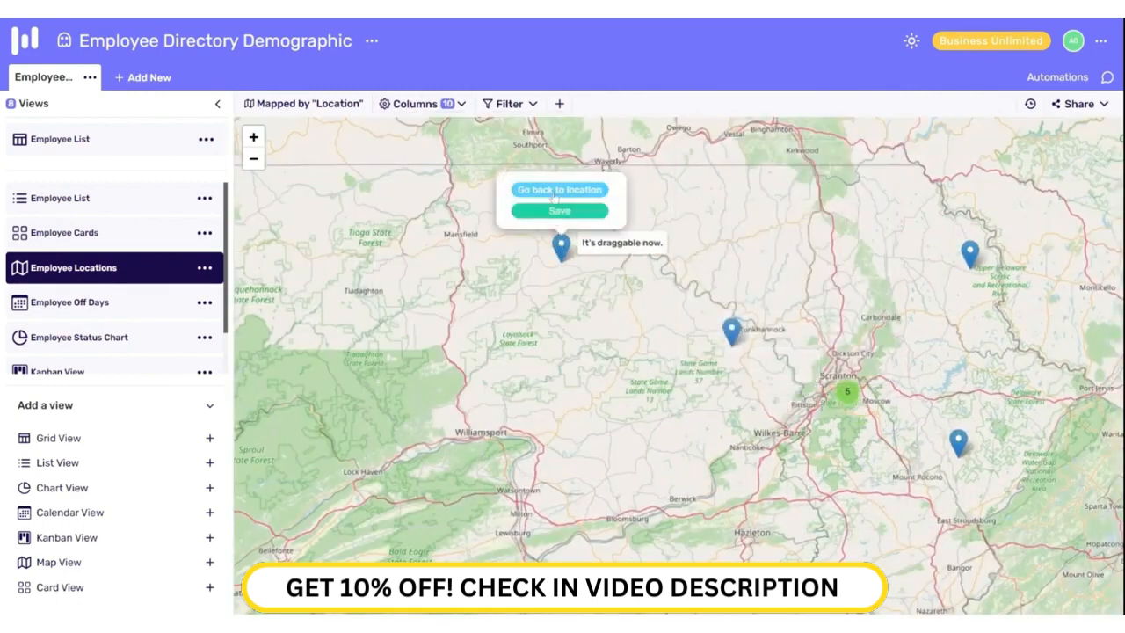
left_click(553, 191)
left_click(787, 402)
left_click(801, 363)
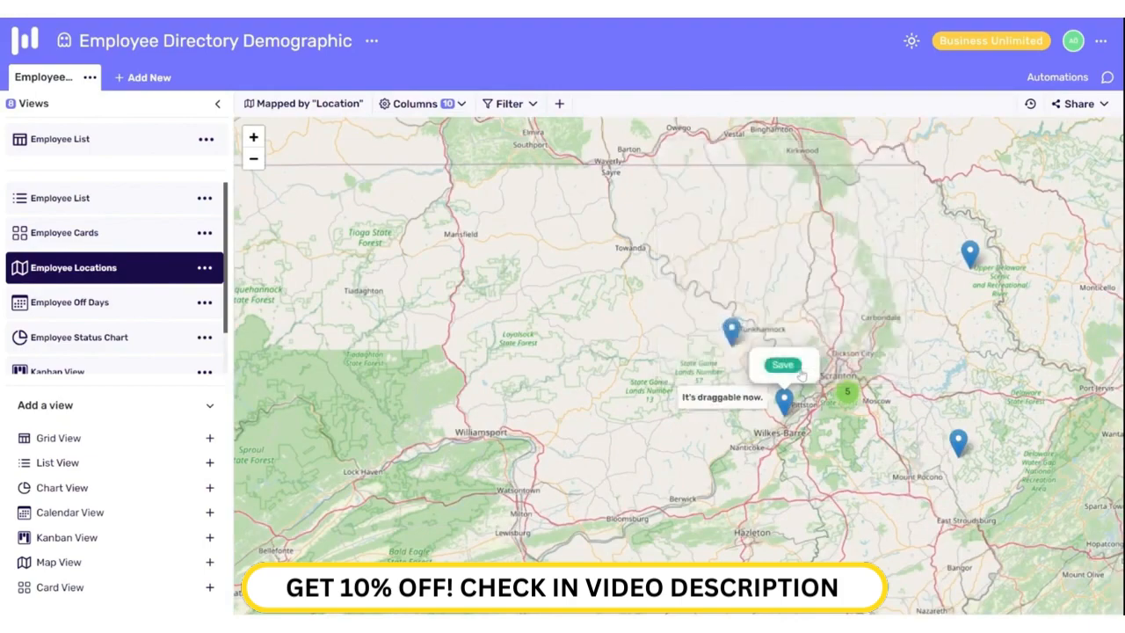
left_click_drag(782, 399, 798, 226)
left_click(809, 190)
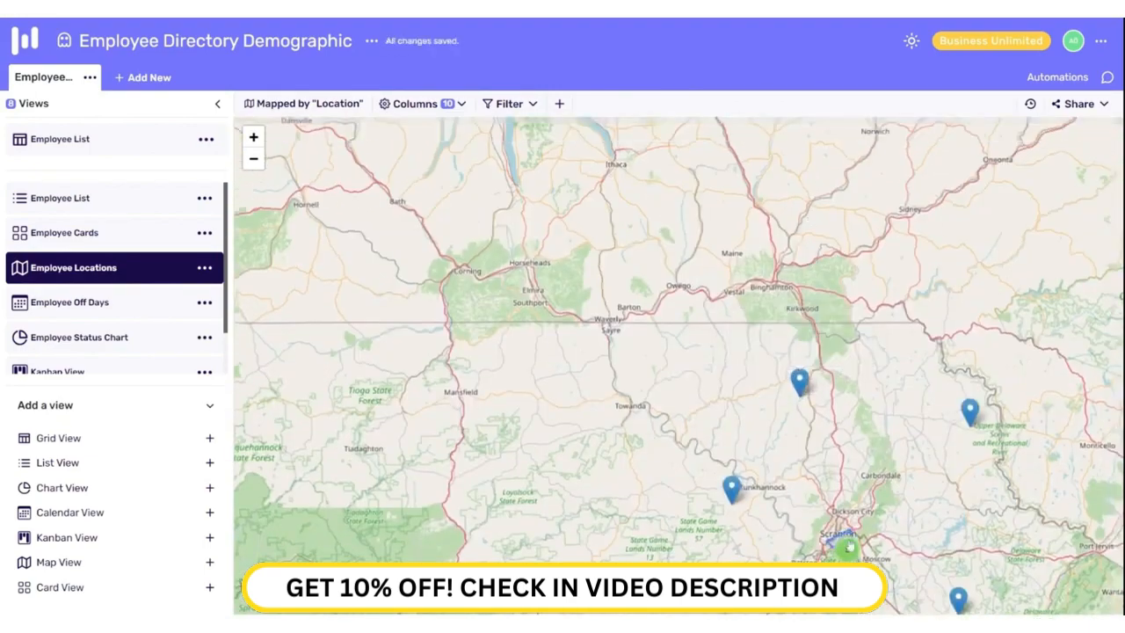
scroll(880, 564, "up", 3)
left_click(136, 307)
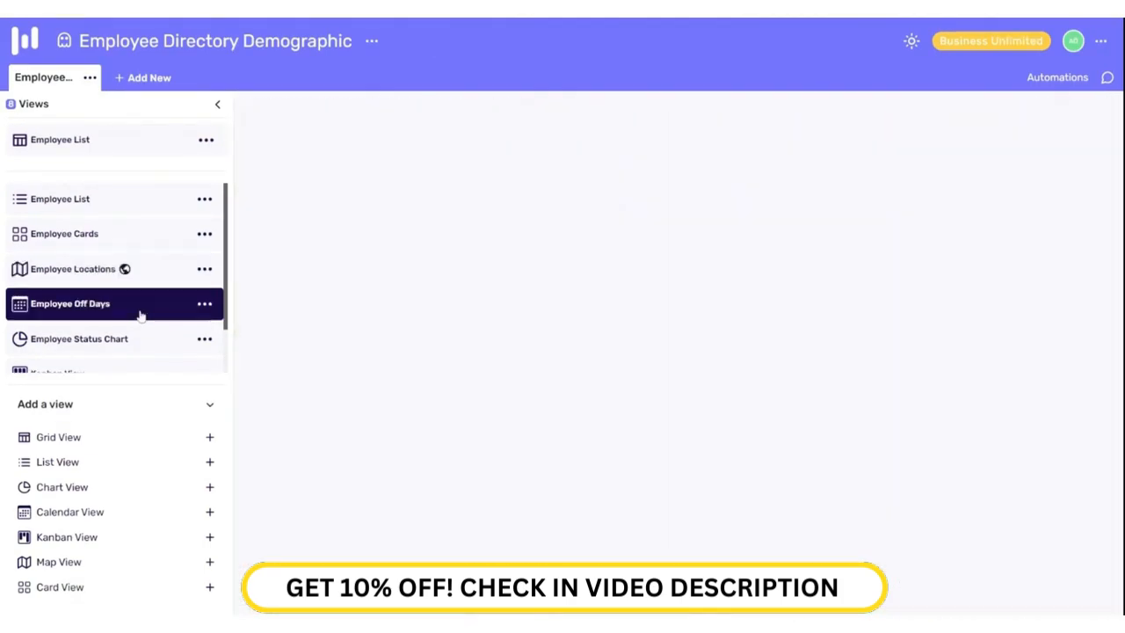
Step: Show employee names plus bold, light-blue job titles in the calendar entries
left_click(419, 104)
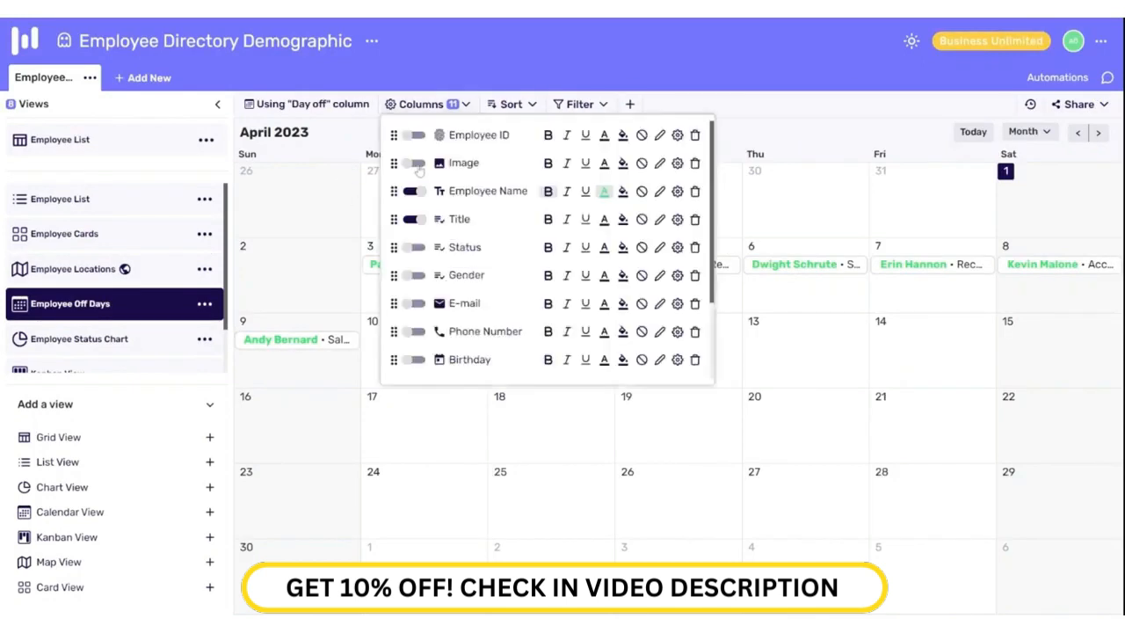
left_click(410, 135)
left_click(415, 191)
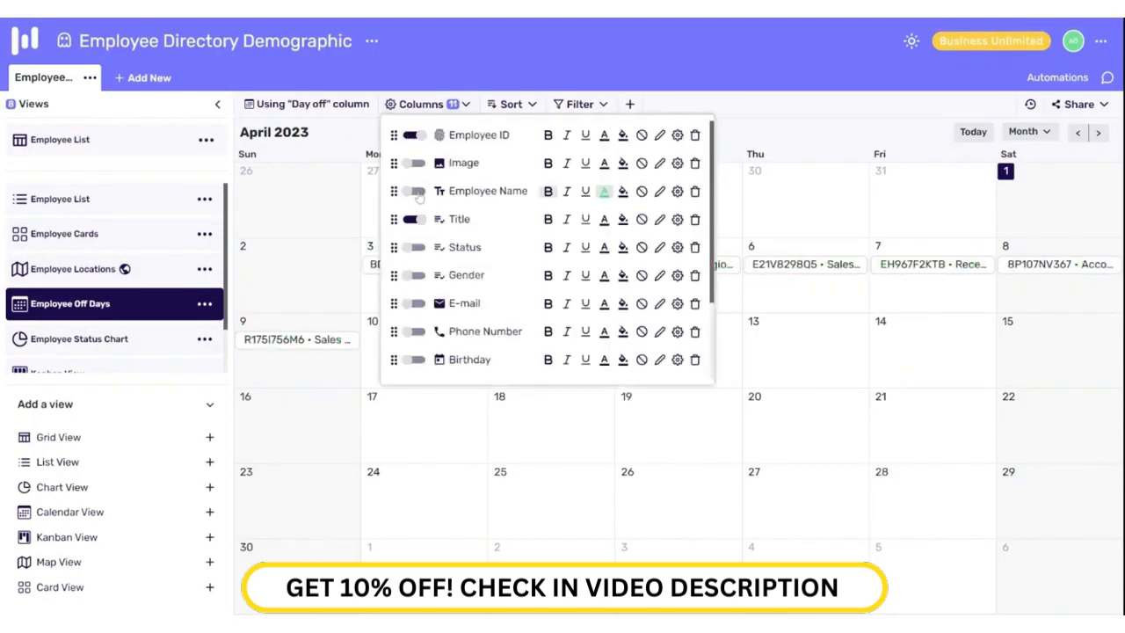
left_click(413, 136)
left_click(548, 219)
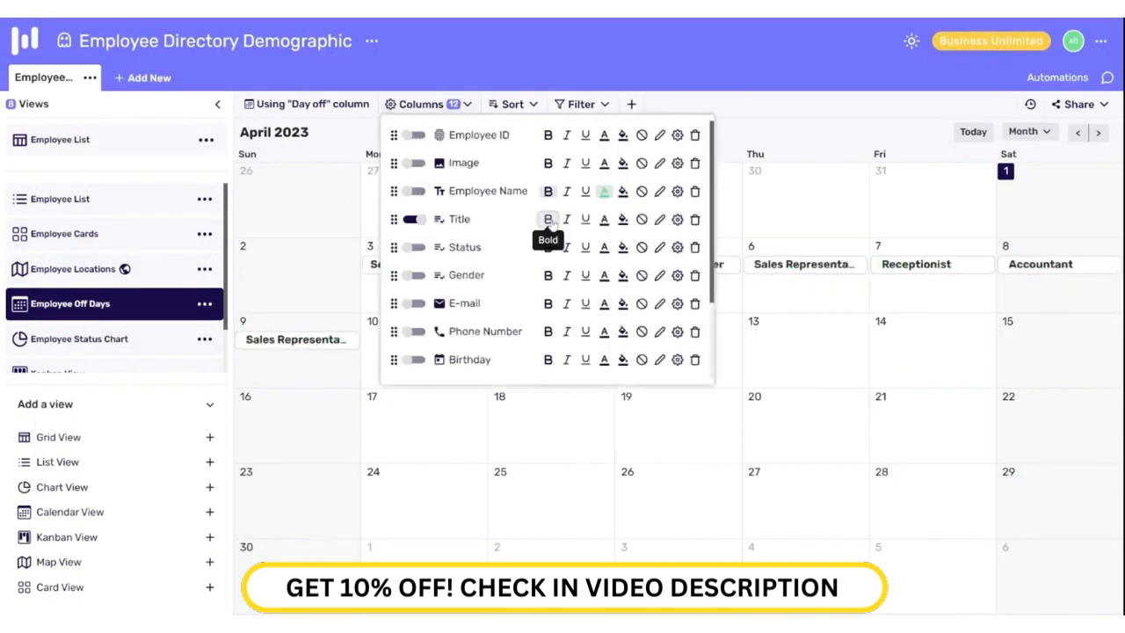
left_click(603, 219)
left_click(647, 247)
left_click(415, 192)
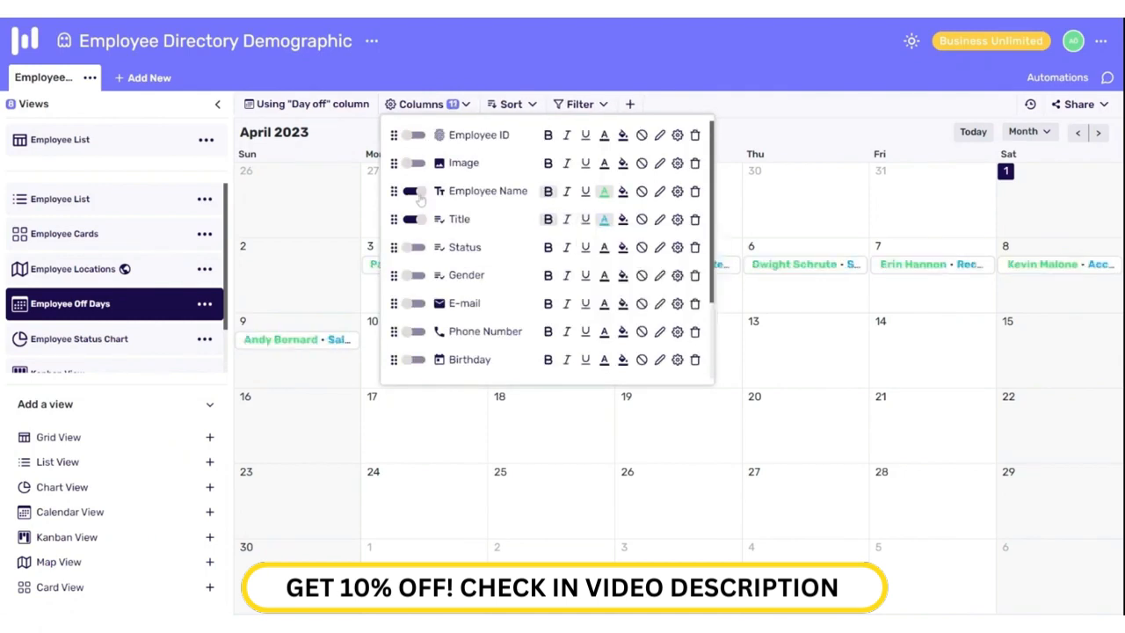
Step: Switch the calendar to week layout for Apr 02–08
left_click(1026, 131)
left_click(1029, 180)
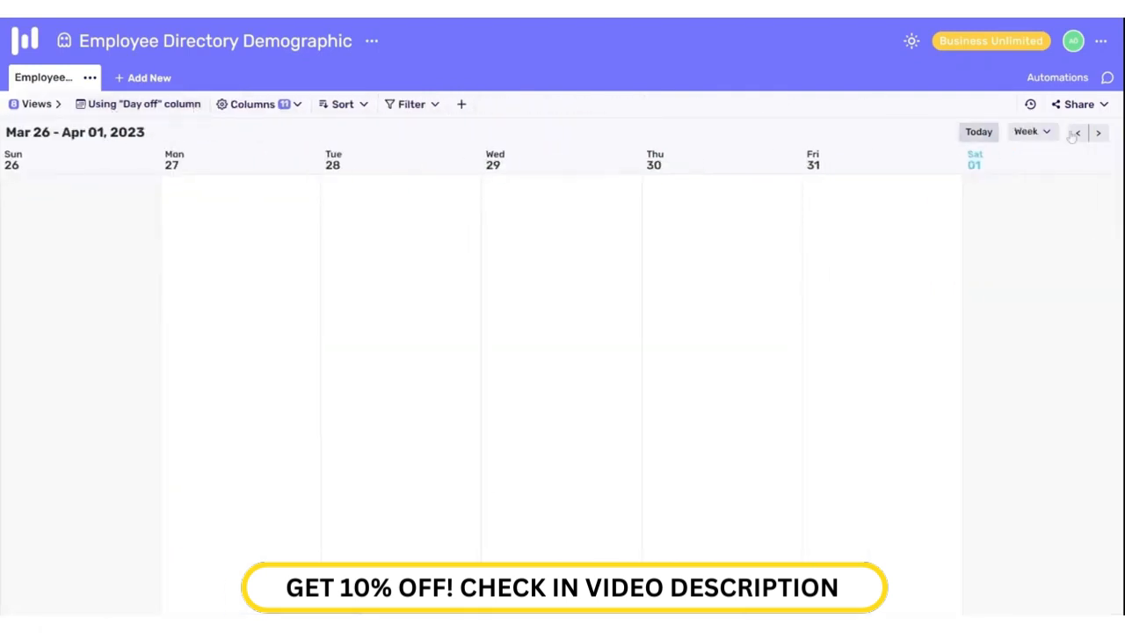
left_click(1098, 133)
Step: Inspect two employees' day-off records, including one record's change history
left_click(299, 184)
scroll(489, 293, "down", 10)
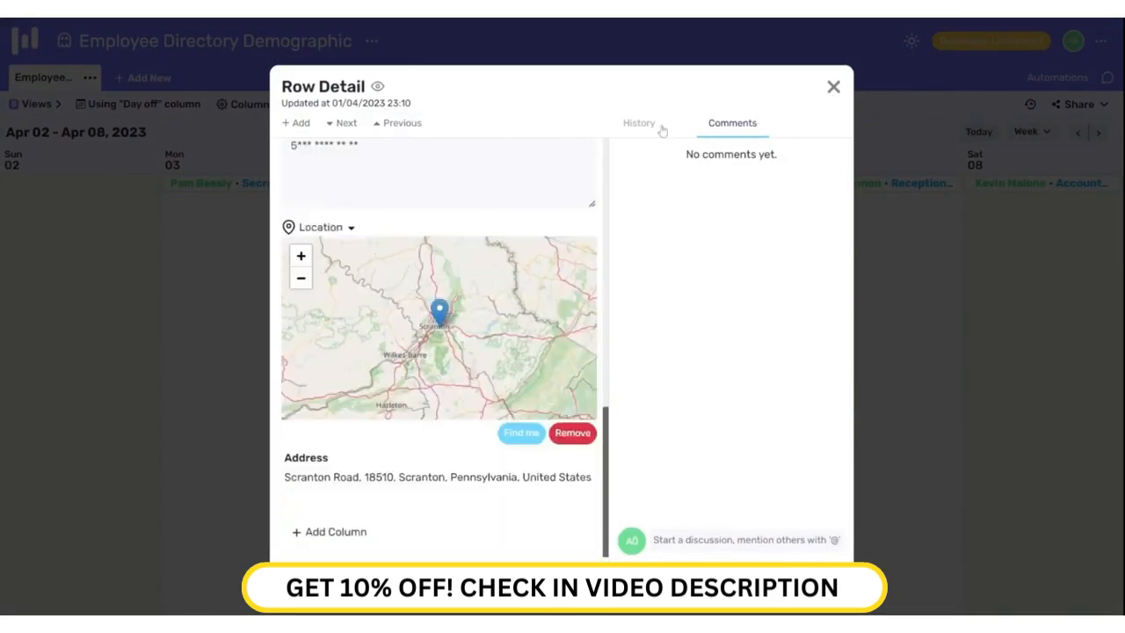
left_click(661, 128)
left_click(833, 79)
left_click(750, 183)
scroll(576, 261, "down", 10)
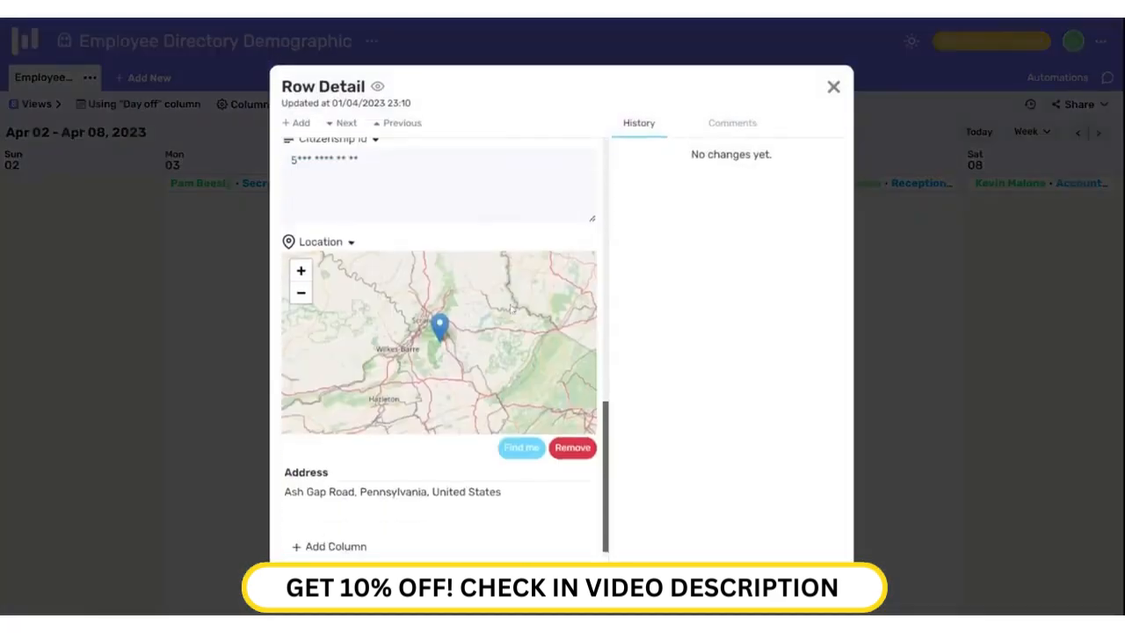
scroll(576, 261, "up", 10)
left_click(833, 81)
Step: Show the calendar for the single day Apr 08, 2023
left_click(1031, 132)
left_click(970, 203)
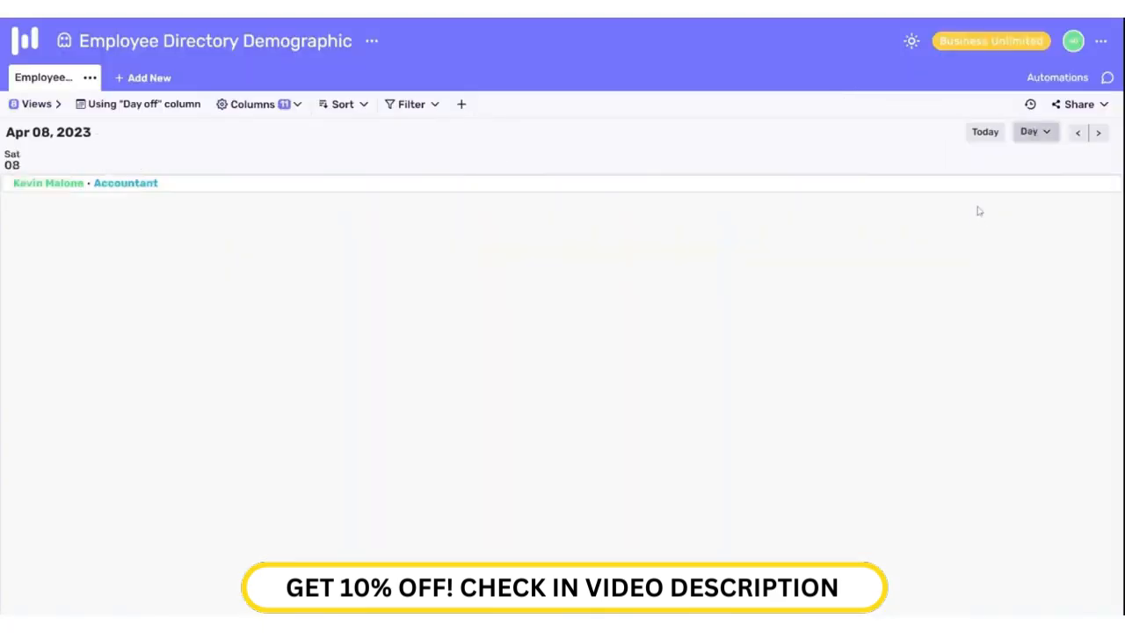
left_click(36, 104)
left_click(120, 336)
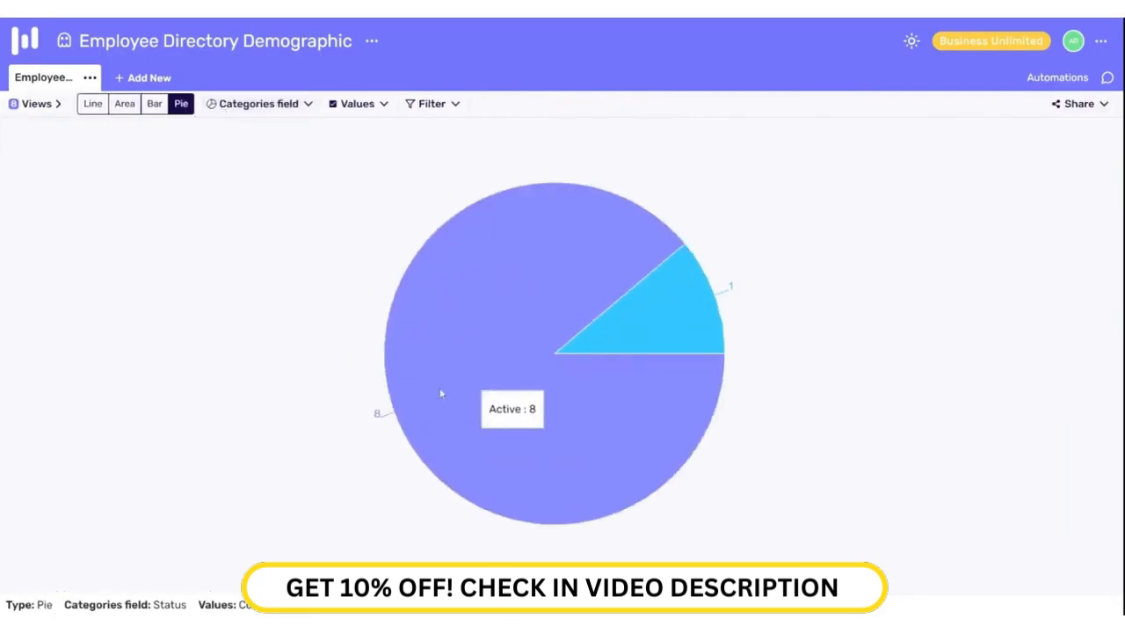
Step: Make the chart a light-blue bar chart grouped by Title
left_click(154, 104)
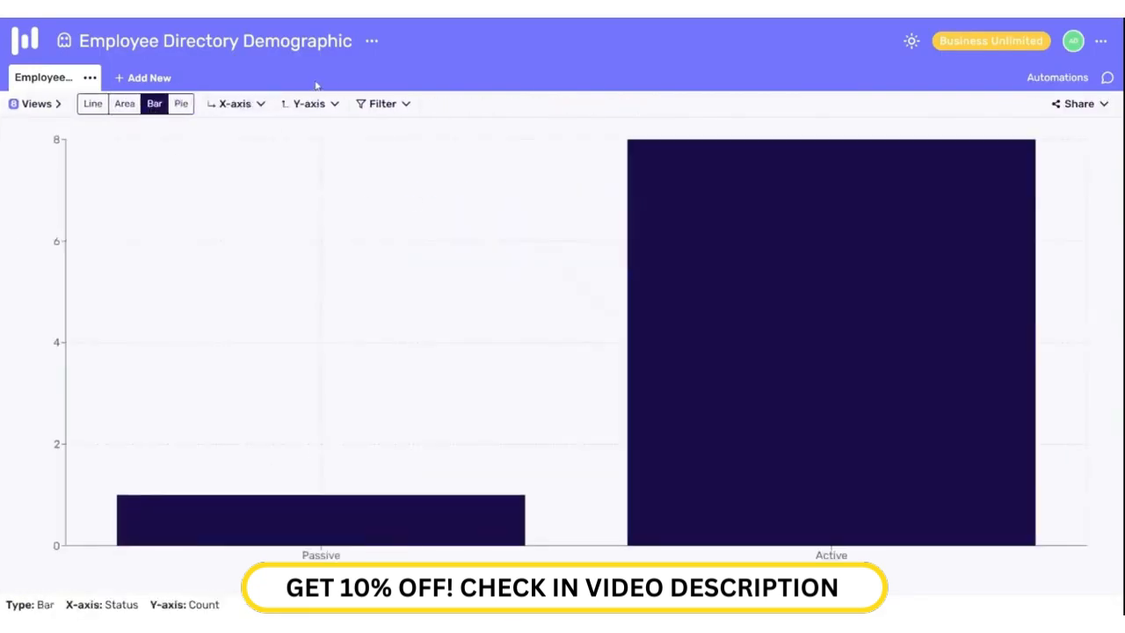
left_click(309, 104)
left_click(385, 135)
left_click(427, 161)
left_click(235, 104)
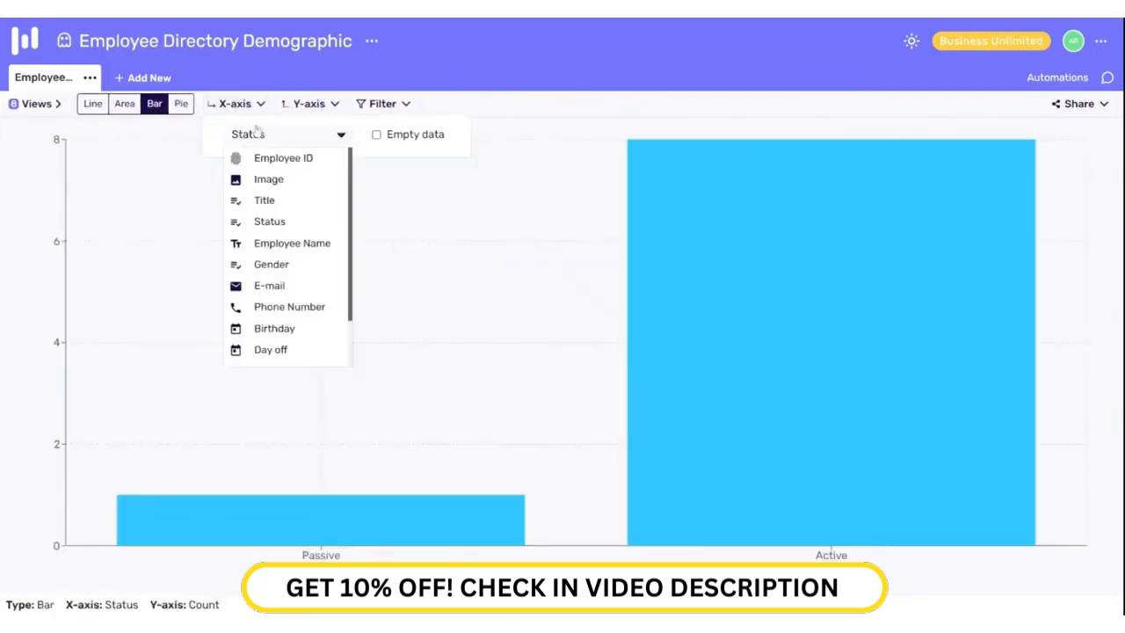
left_click(264, 200)
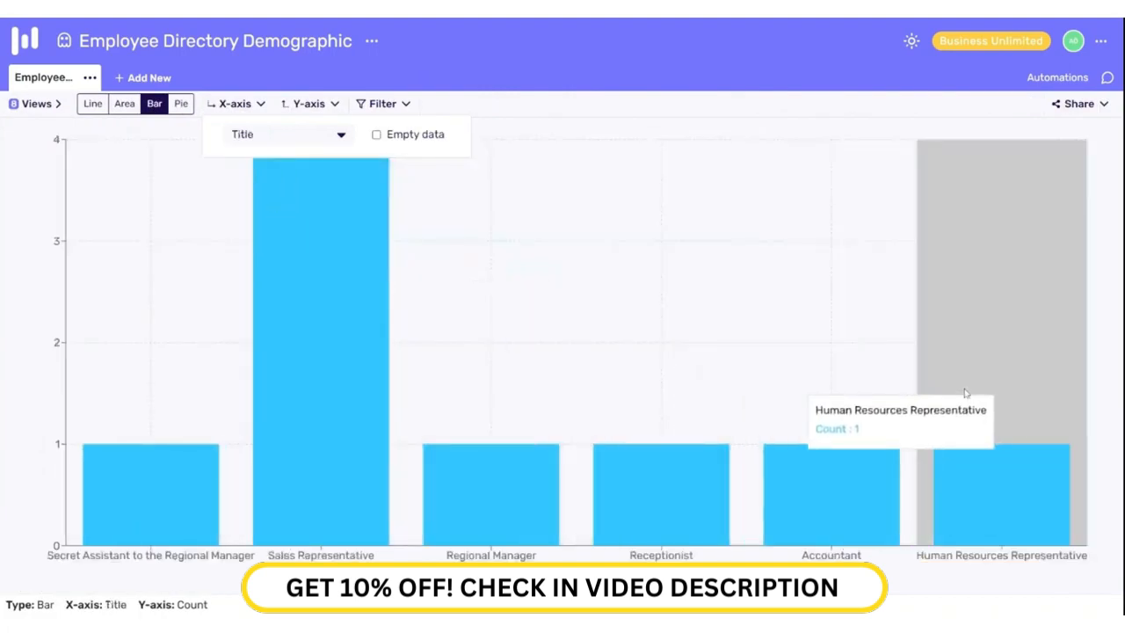
Step: Try the line, area and bar layouts, then settle on a pie chart
left_click(91, 108)
left_click(125, 104)
left_click(156, 104)
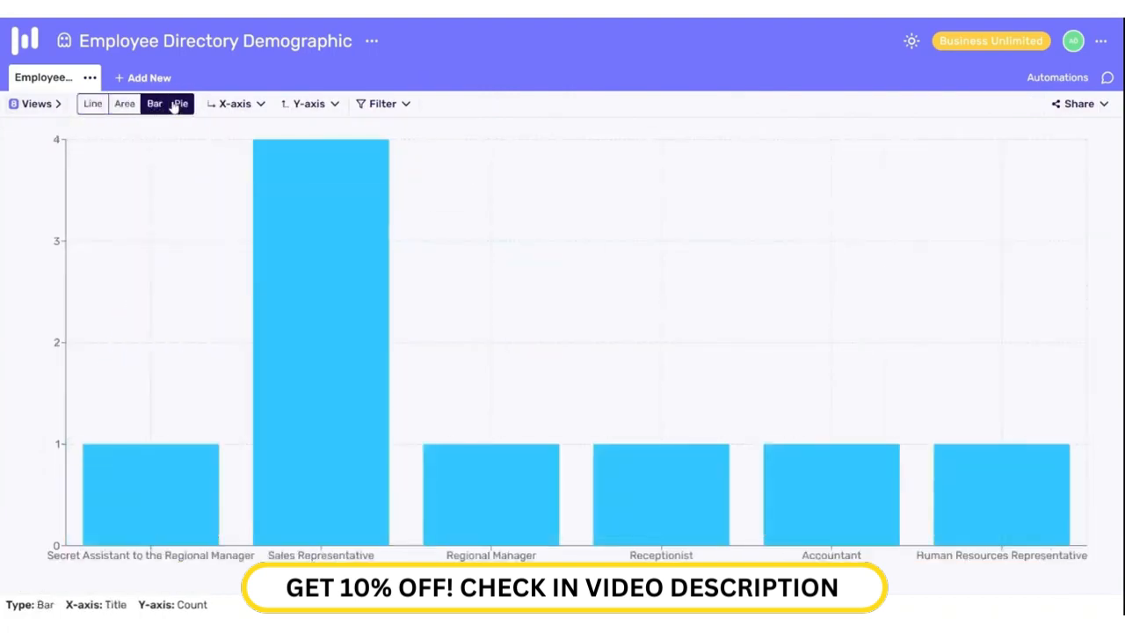
left_click(181, 104)
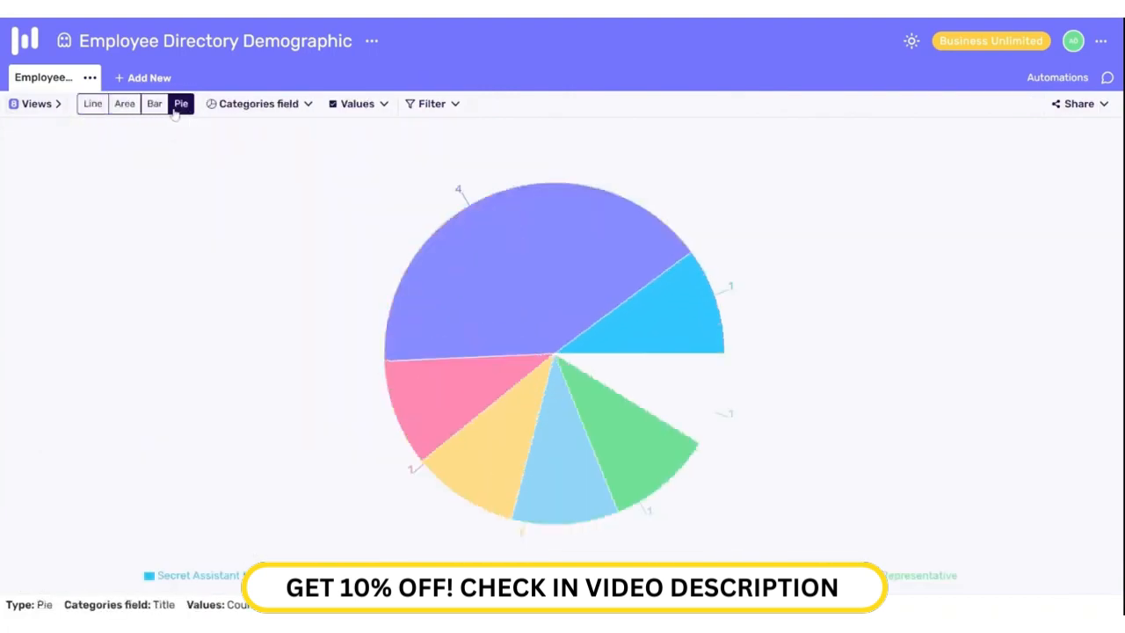
Step: Filter the pie chart to exclude Title Sales Representative
left_click(431, 105)
left_click(491, 174)
left_click(481, 246)
left_click(642, 175)
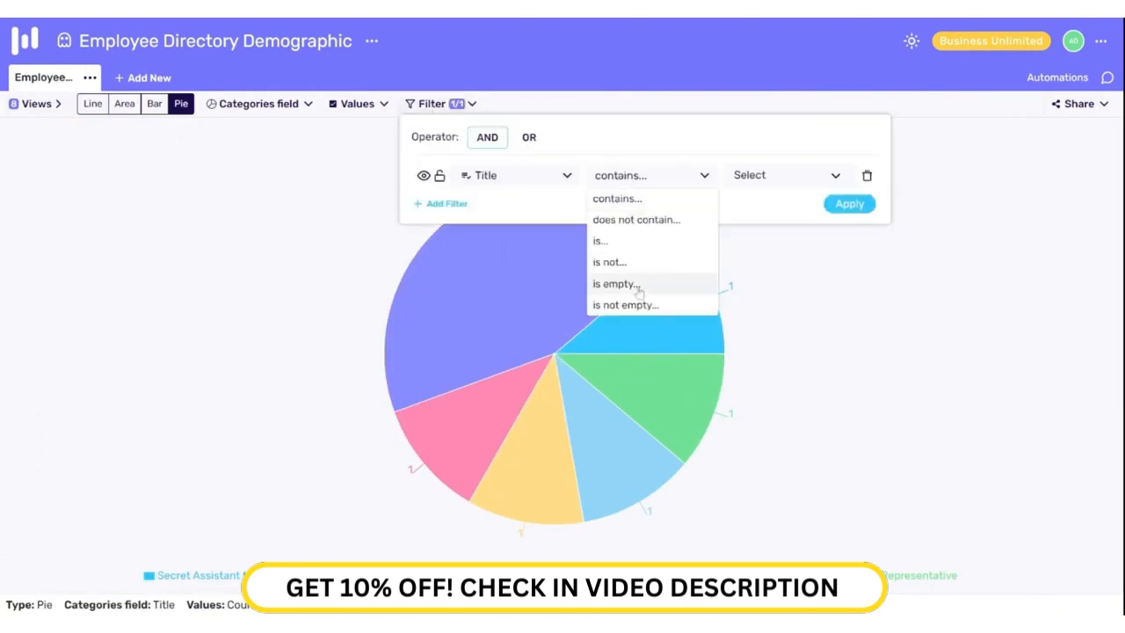
left_click(626, 243)
left_click(761, 175)
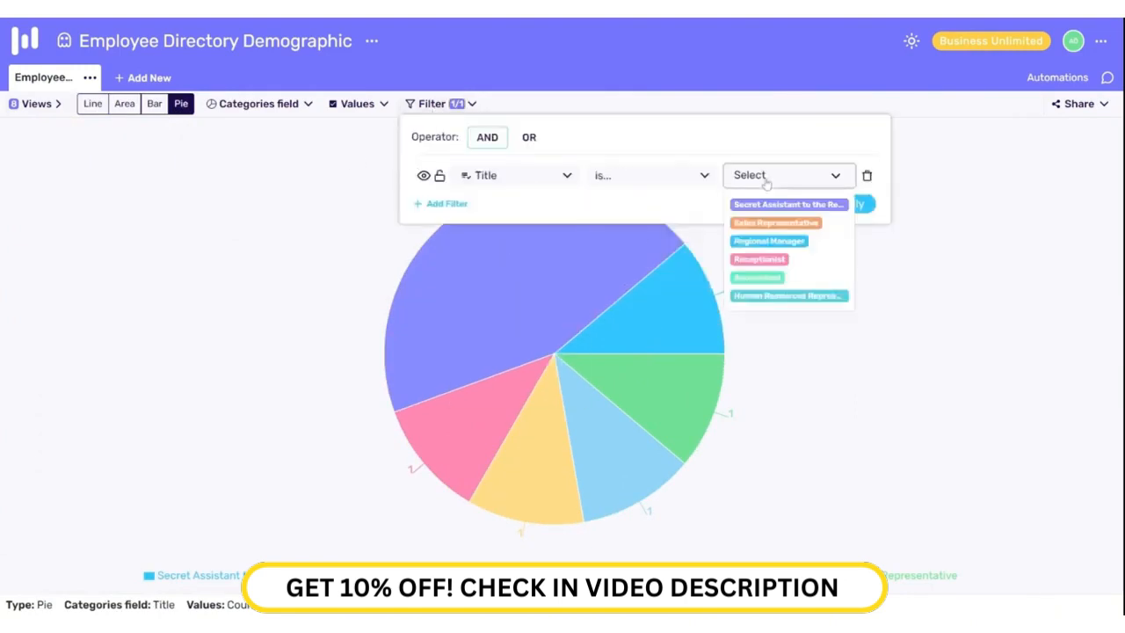
left_click(758, 223)
left_click(650, 175)
left_click(650, 261)
left_click(850, 204)
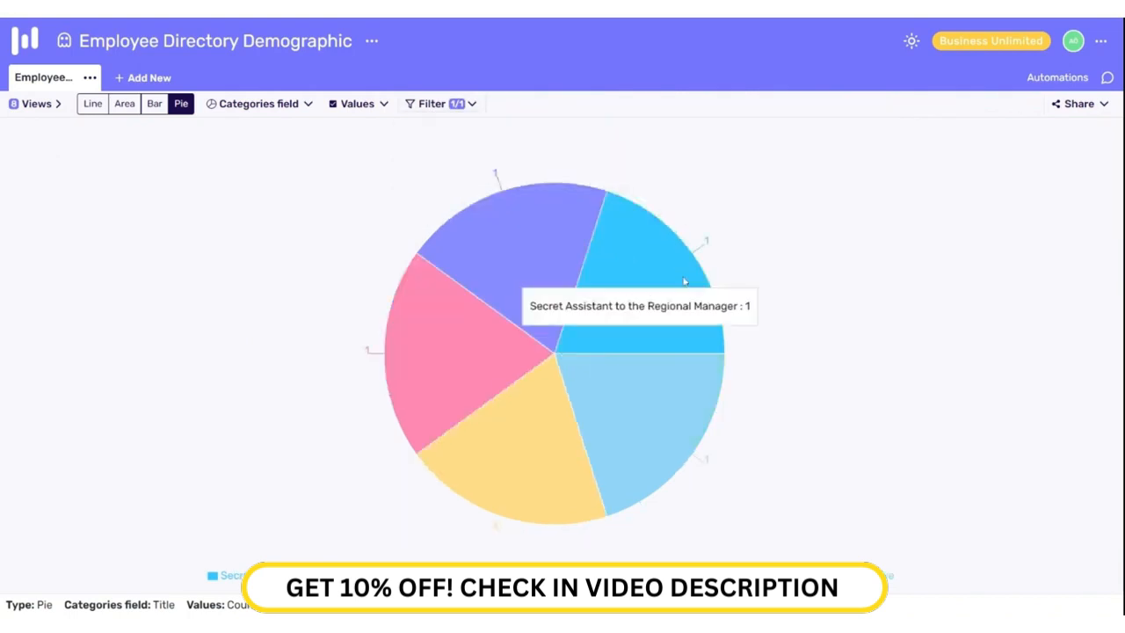
Step: Remove the Sales Representative filter and bring up the views list
left_click(435, 103)
left_click(865, 173)
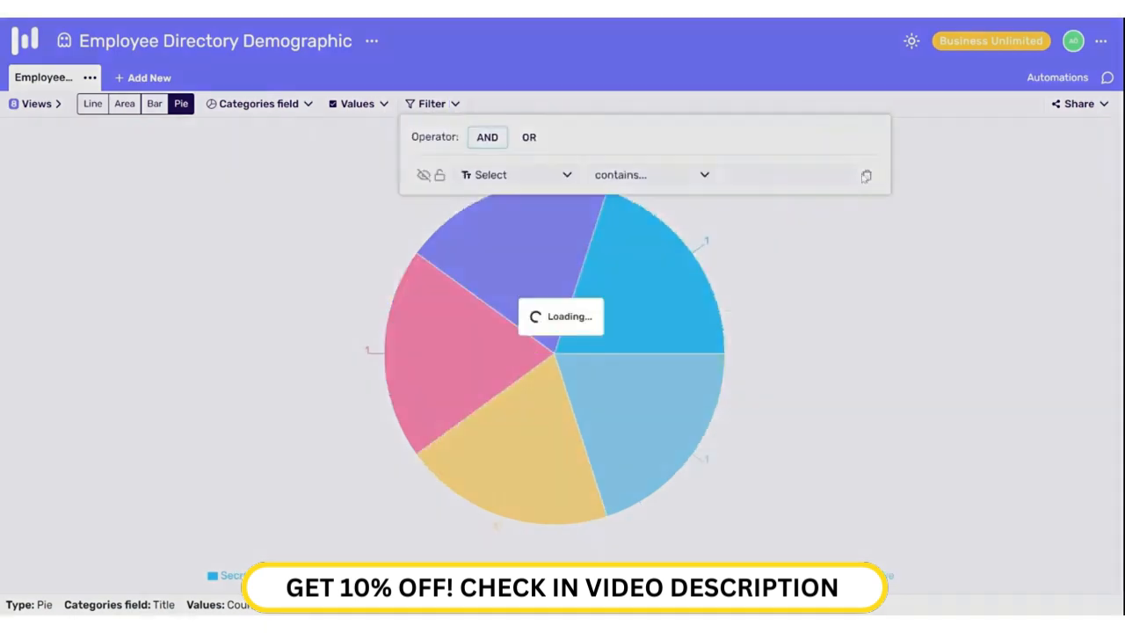
left_click(33, 104)
scroll(44, 281, "down", 1)
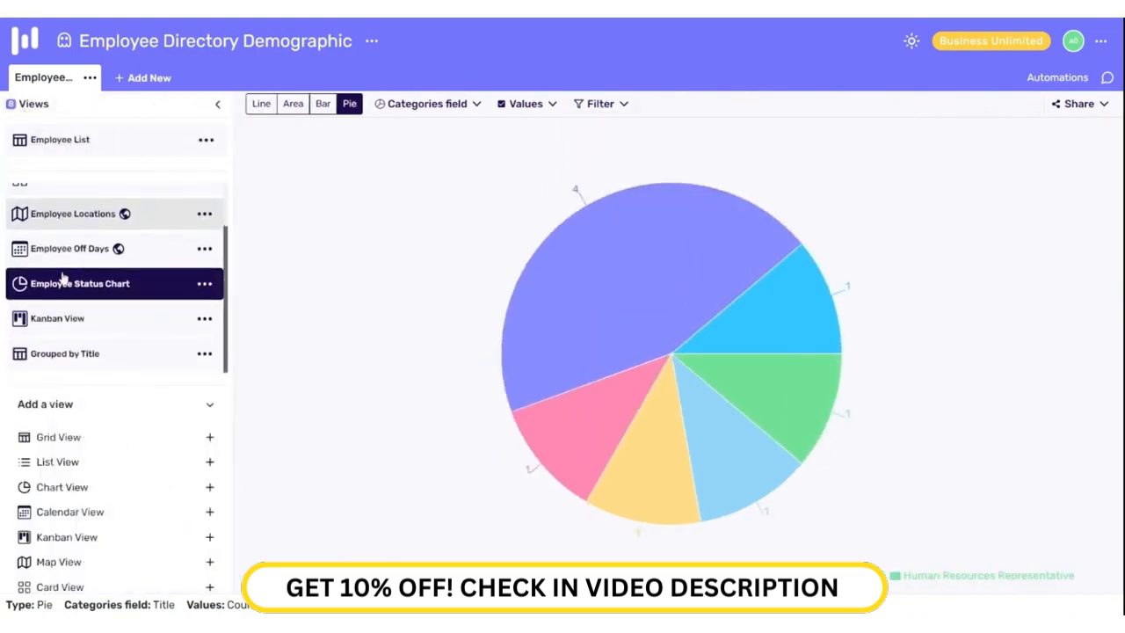
Step: On the Kanban board, move a Sales Representative to Passive and the assistant to Active
left_click(63, 318)
left_click(217, 104)
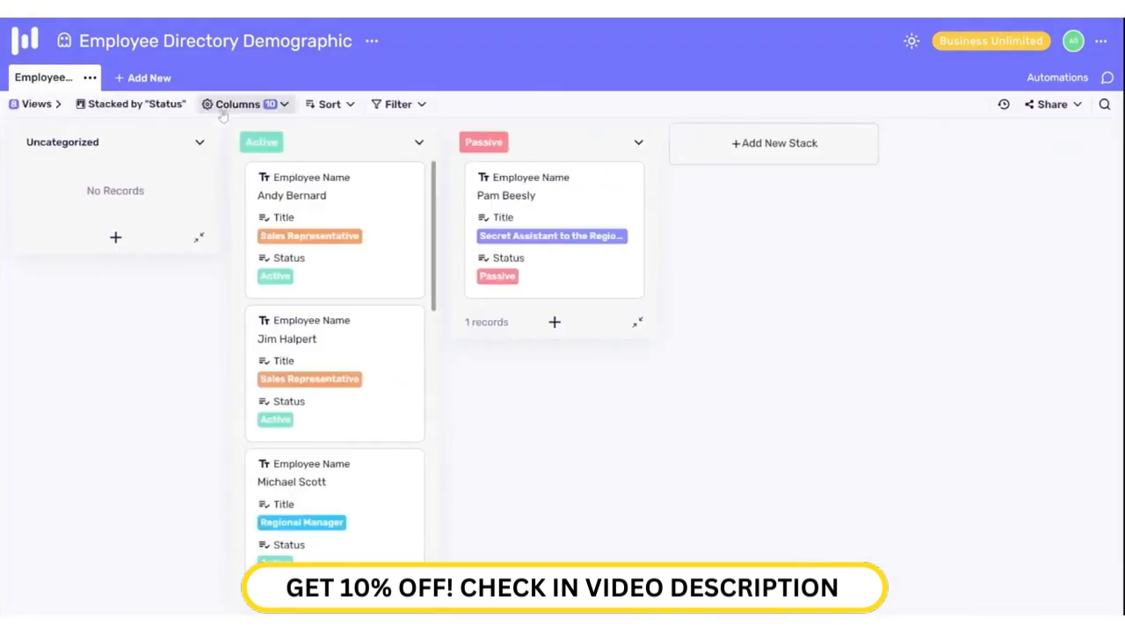
left_click_drag(324, 248, 541, 255)
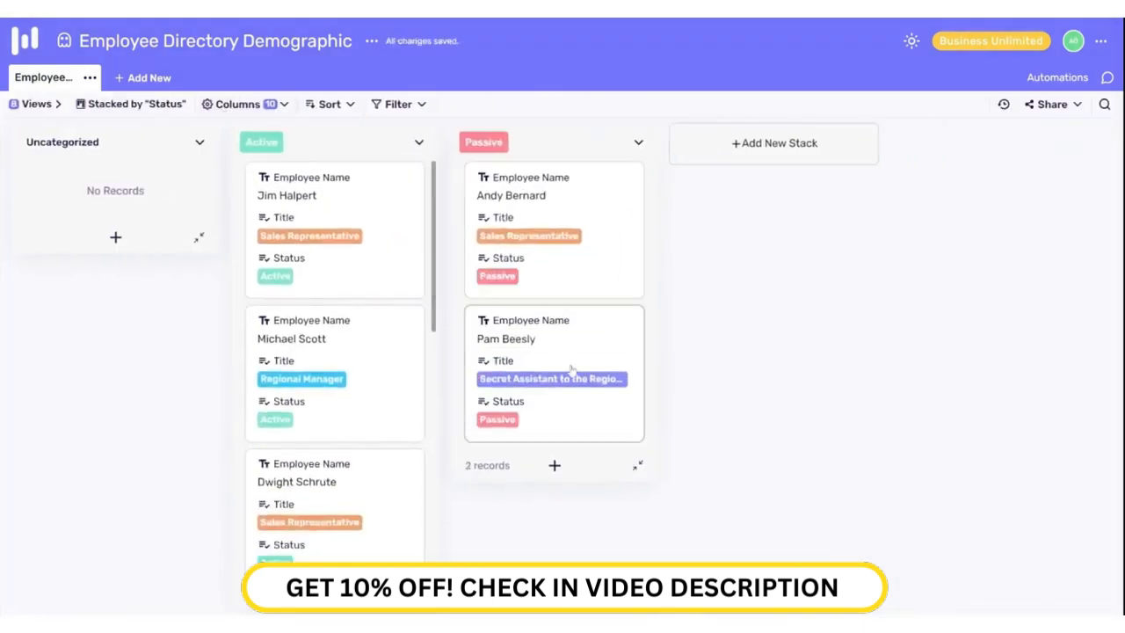
left_click_drag(572, 372, 378, 260)
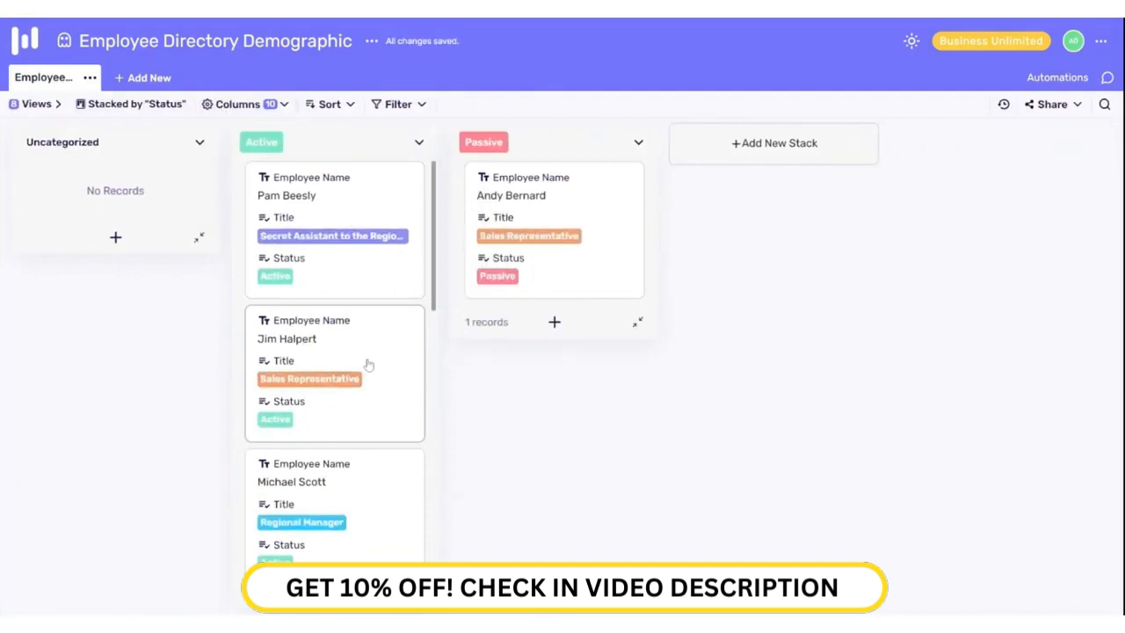
Step: Create a new On Hold stack, then return the assistant's card to Active
left_click(203, 239)
left_click_drag(146, 227, 574, 178)
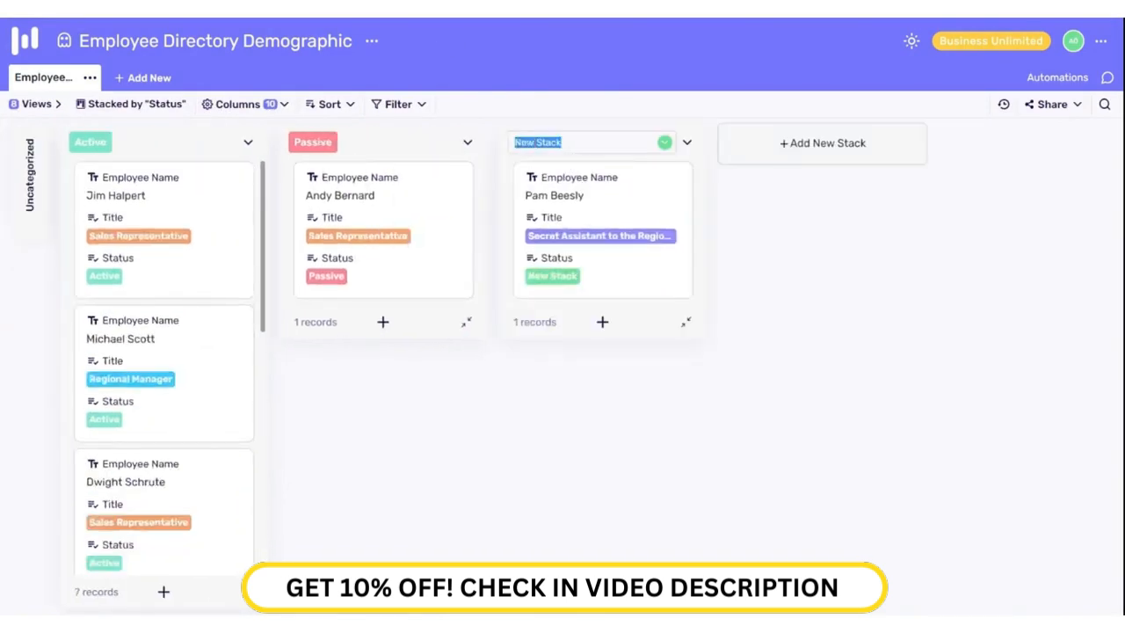
type("On")
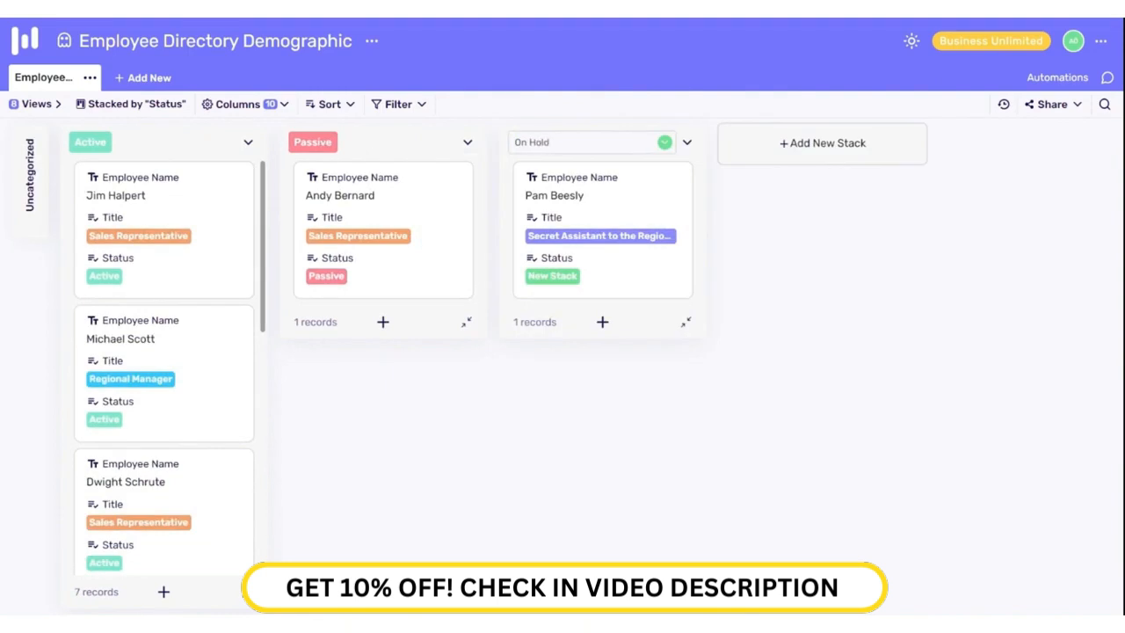
type(" Hold")
key("Return")
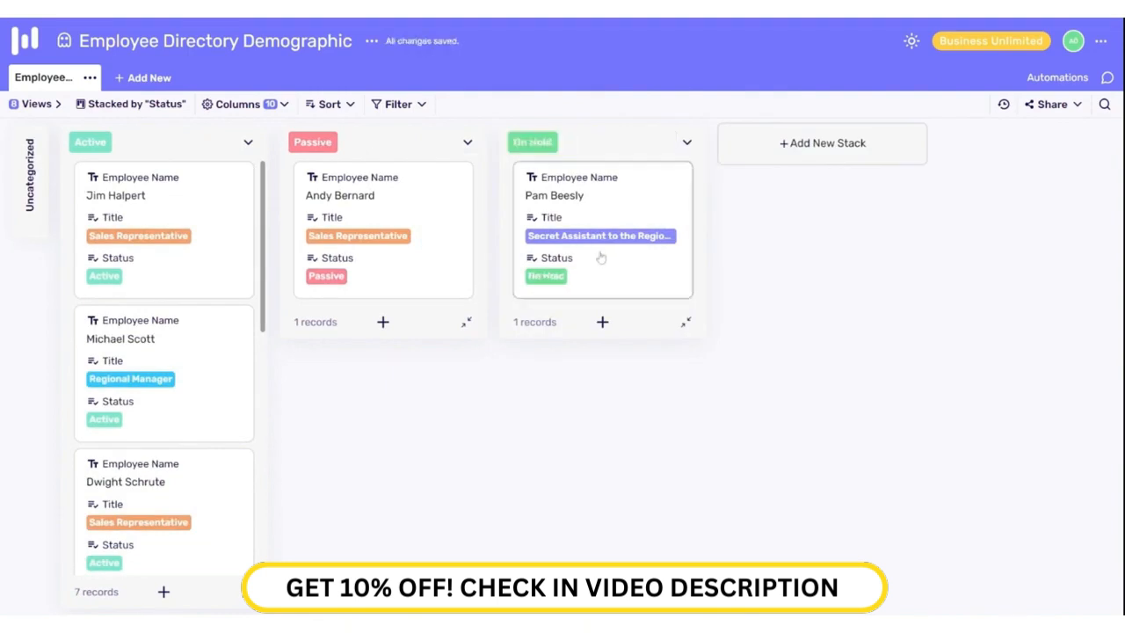
left_click_drag(599, 259, 211, 349)
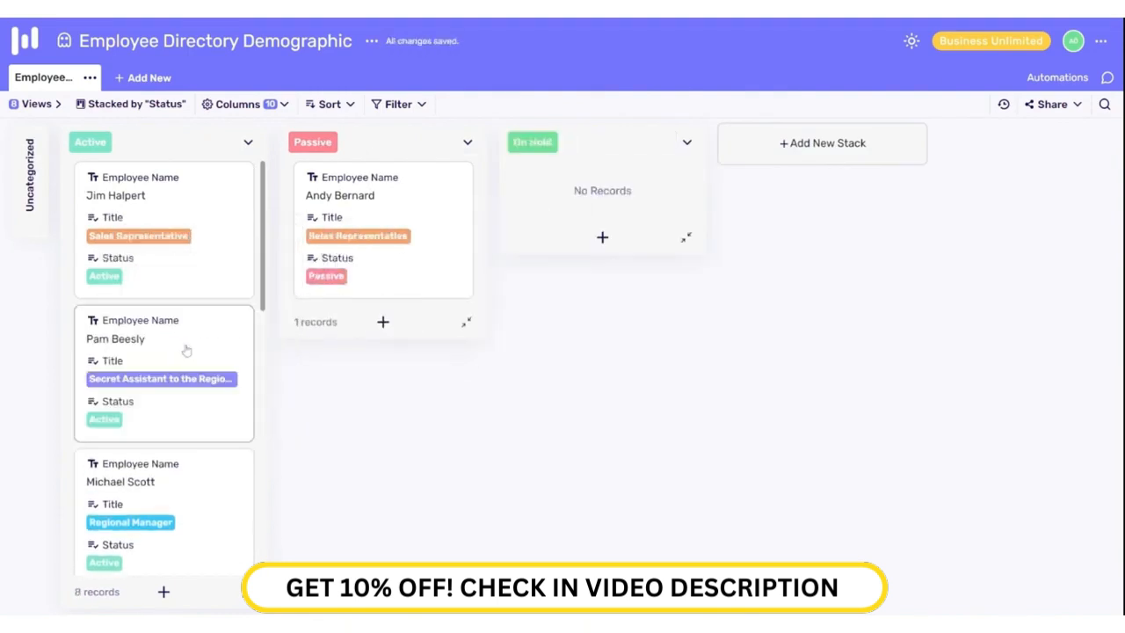
left_click(29, 105)
Step: Open the Employee List form editor and retitle it 'Dunder Mifflin Paper Co Employee List'
scroll(95, 269, "down", 2)
left_click(91, 141)
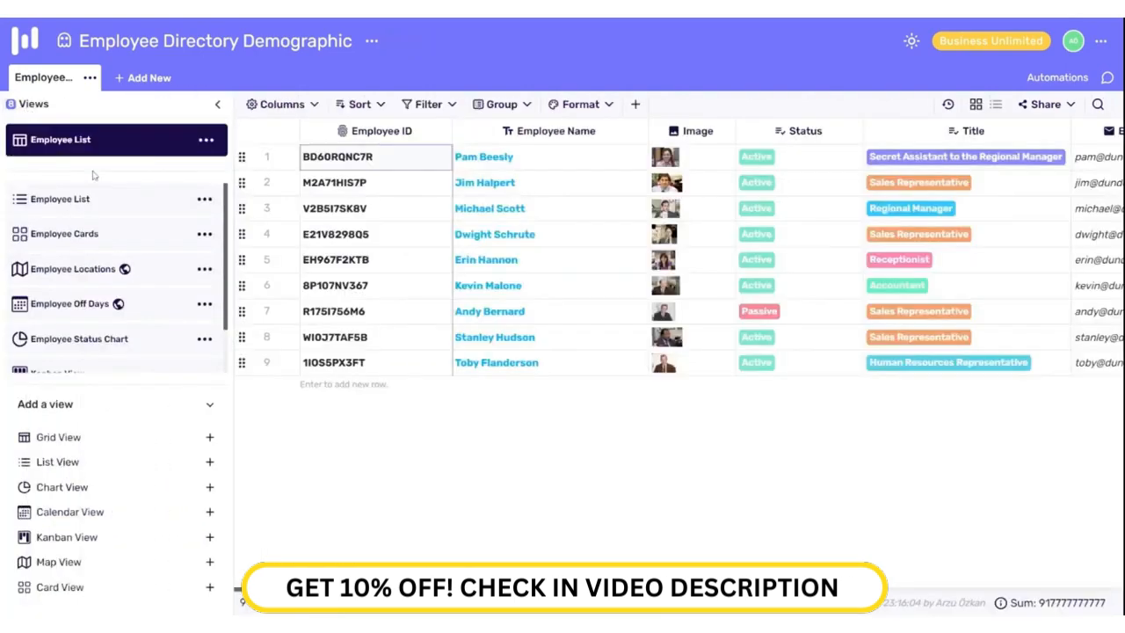
left_click(218, 105)
left_click(1046, 95)
left_click(863, 145)
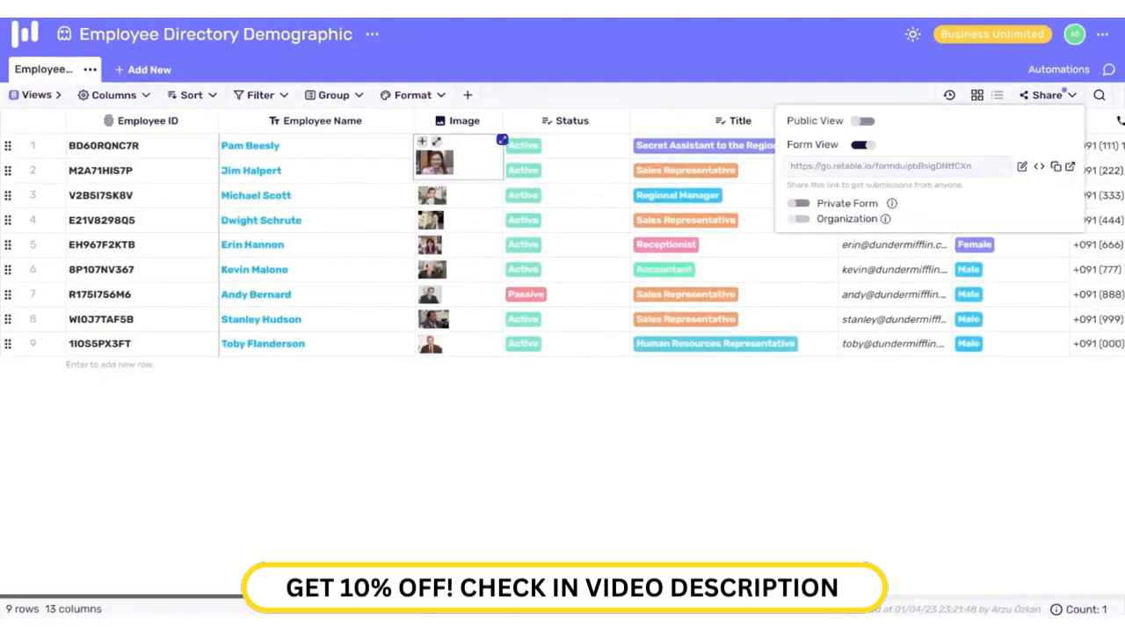
left_click(1022, 167)
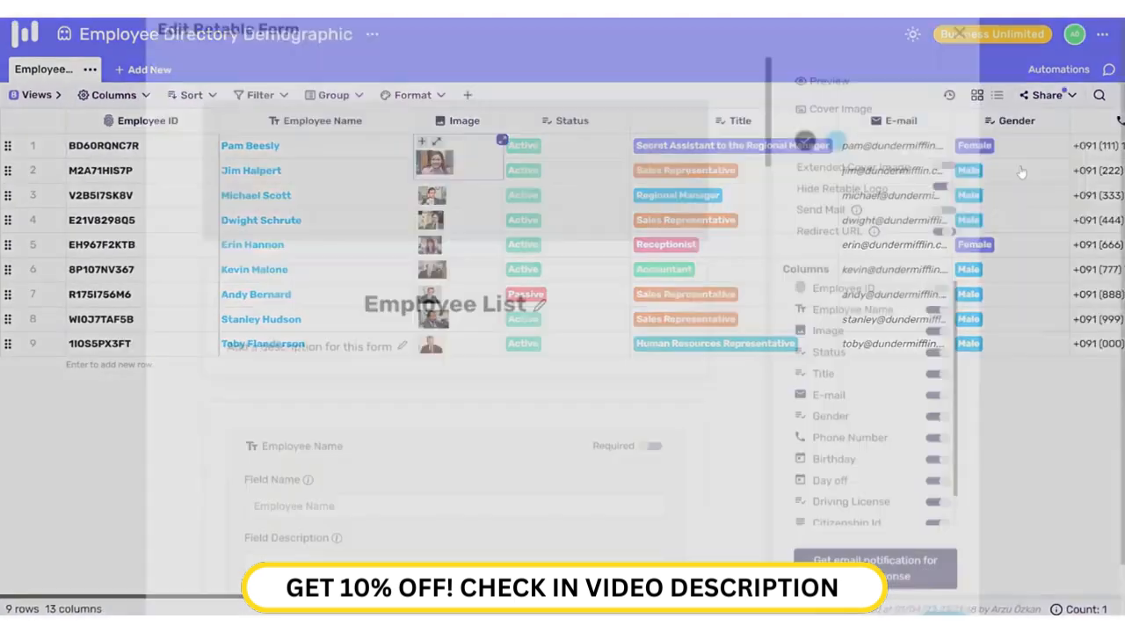
left_click(537, 326)
key("Home")
type("Dunder Mifflin Paper Co")
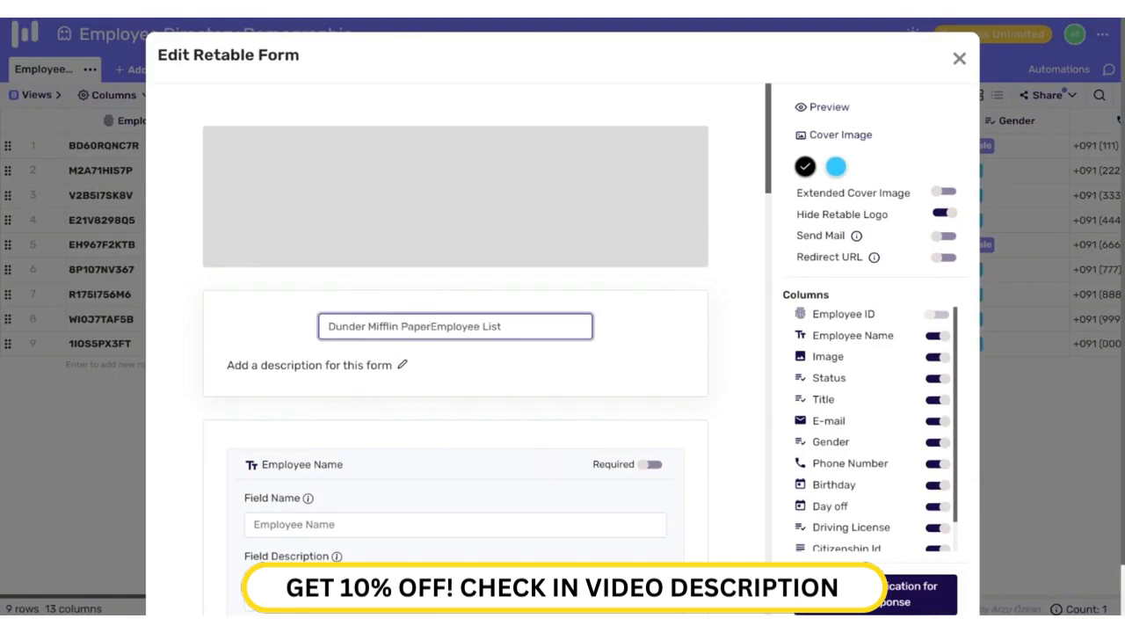
key("Return")
Step: Add a bold 'Please fill out the form' description and remove the inserted image
left_click(403, 406)
type("Please fill out the fo")
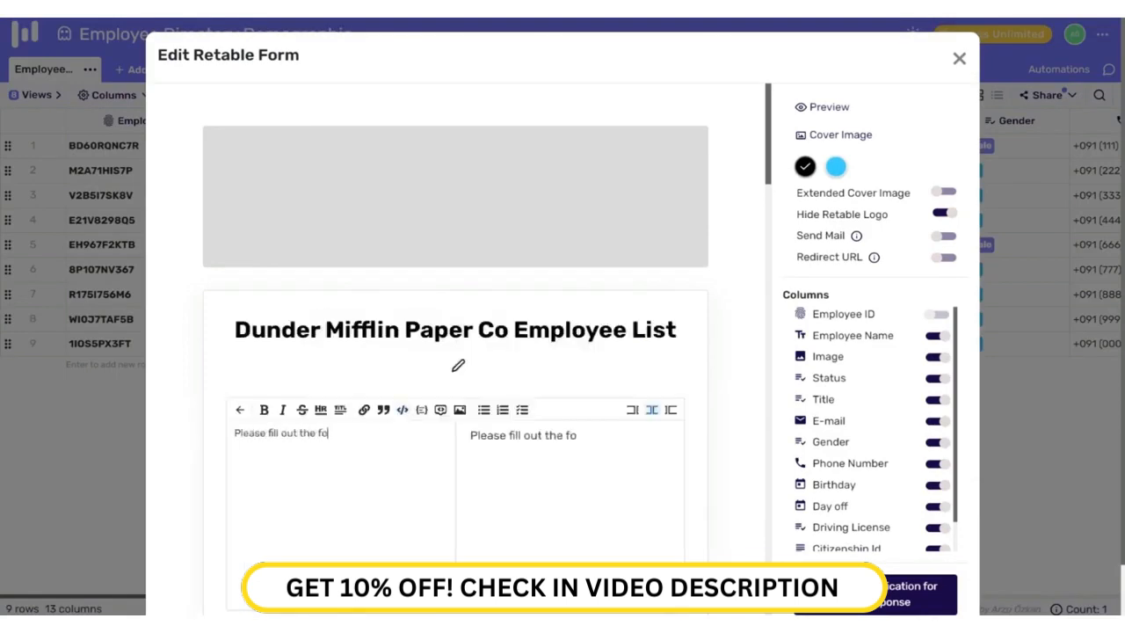
type("rm")
key("ctrl+a")
key("ctrl+b")
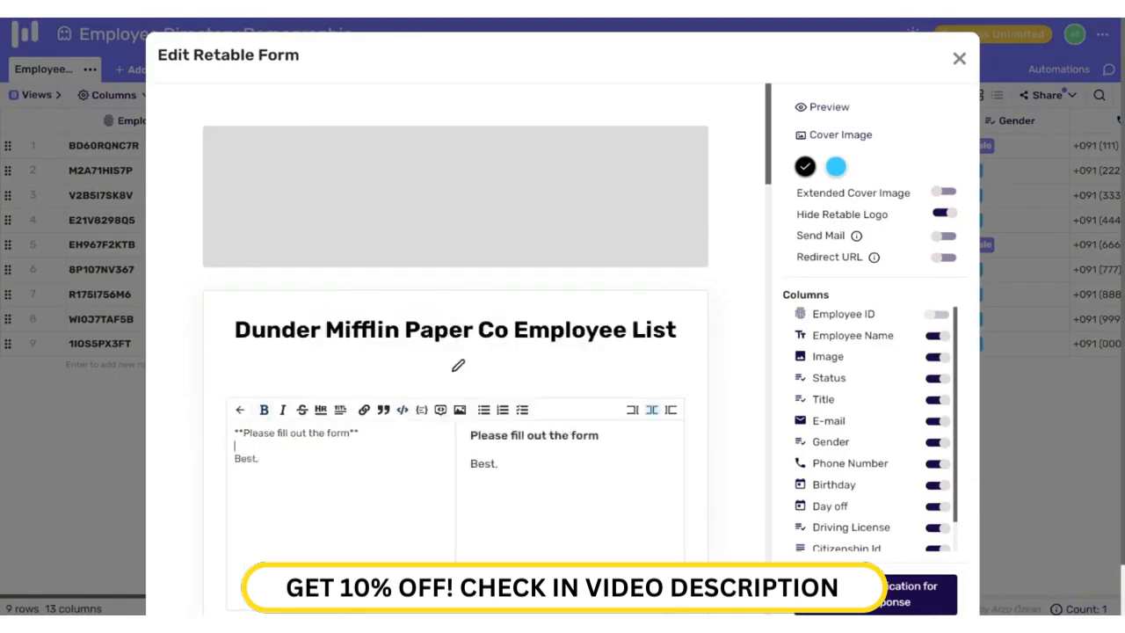
key("ctrl+i")
left_click(459, 411)
left_click_drag(294, 534, 229, 479)
key("BackSpace")
Step: Apply the blue theme and a full-width extended cover image
scroll(455, 365, "down", 1)
left_click(836, 168)
left_click(840, 136)
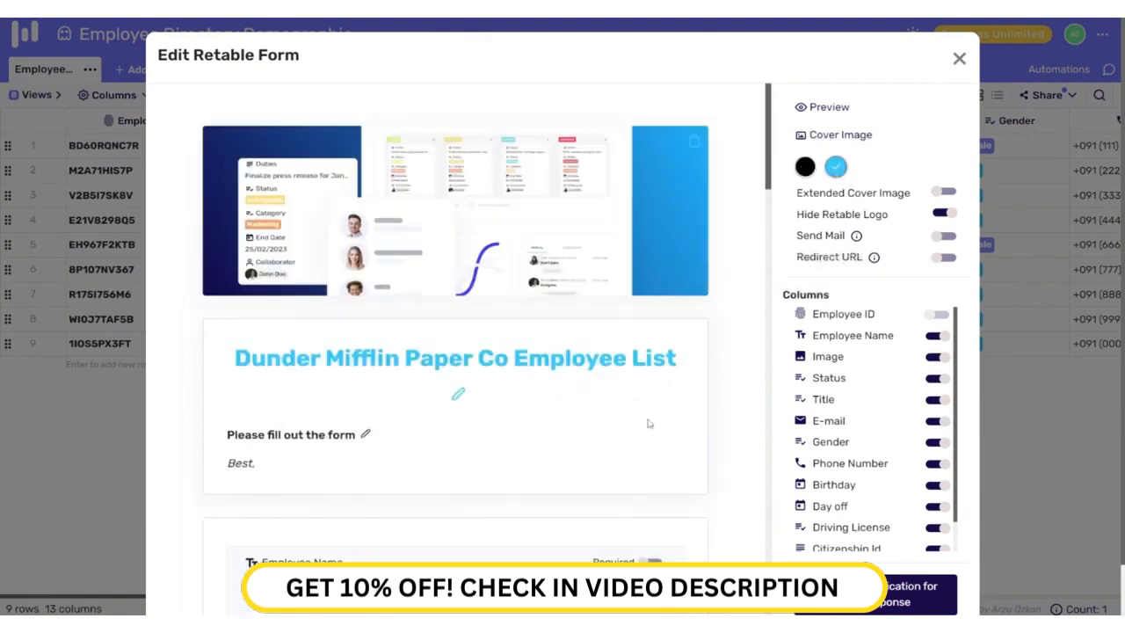
left_click(943, 194)
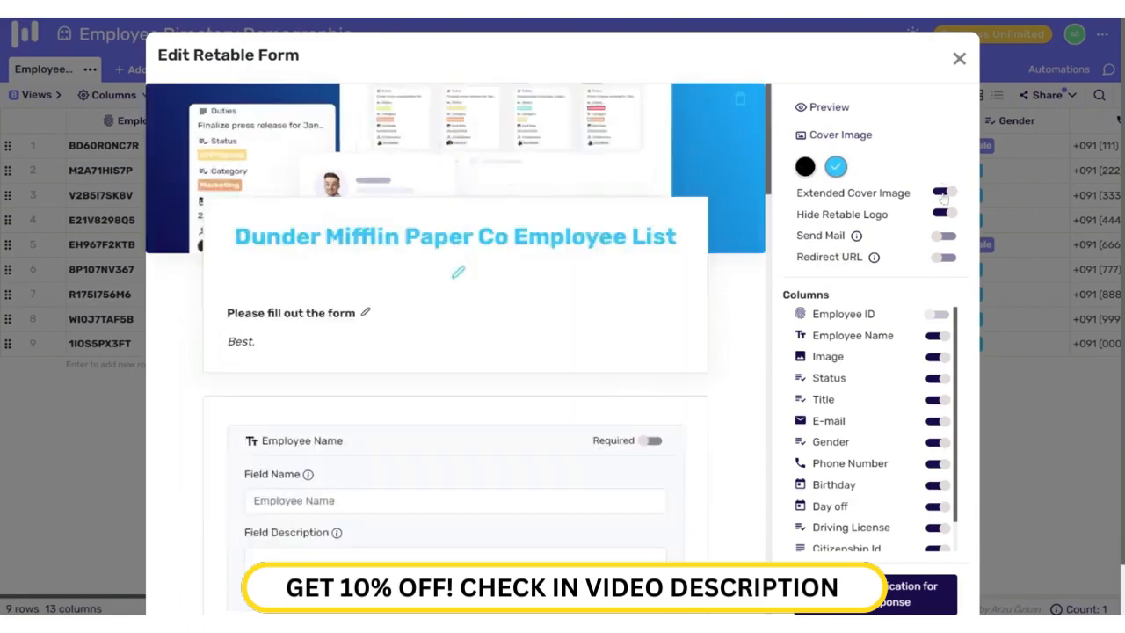
left_click(844, 138)
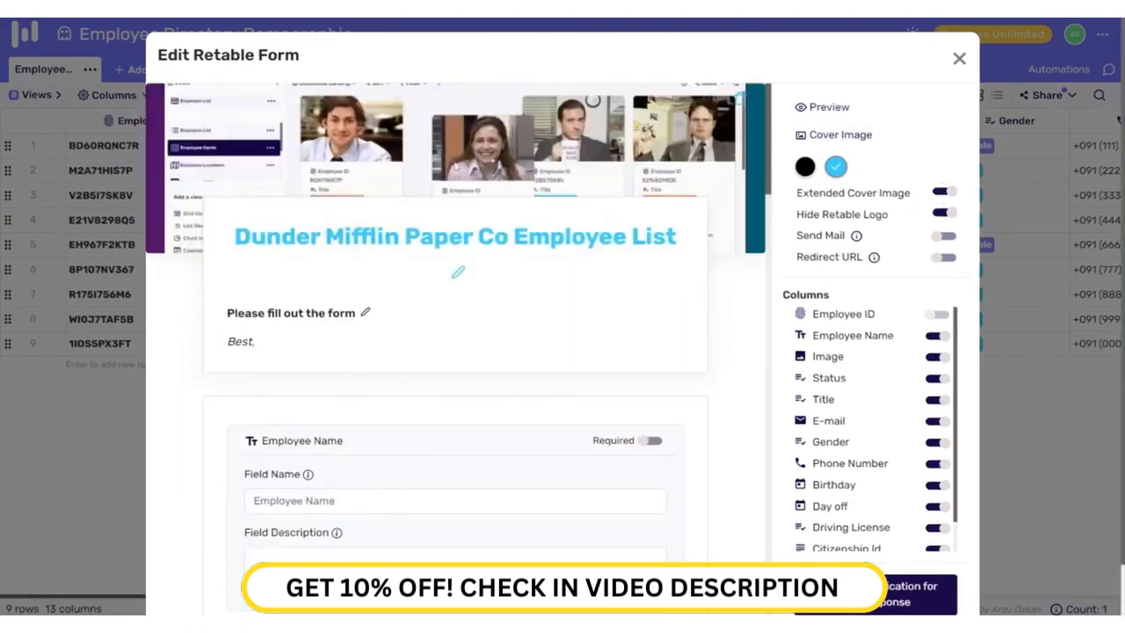
scroll(276, 410, "down", 1)
Step: Make Employee Name required, relabel it 'Name & Surname', and start an Image description
scroll(275, 409, "down", 2)
left_click(650, 228)
left_click(369, 288)
type("Name ")
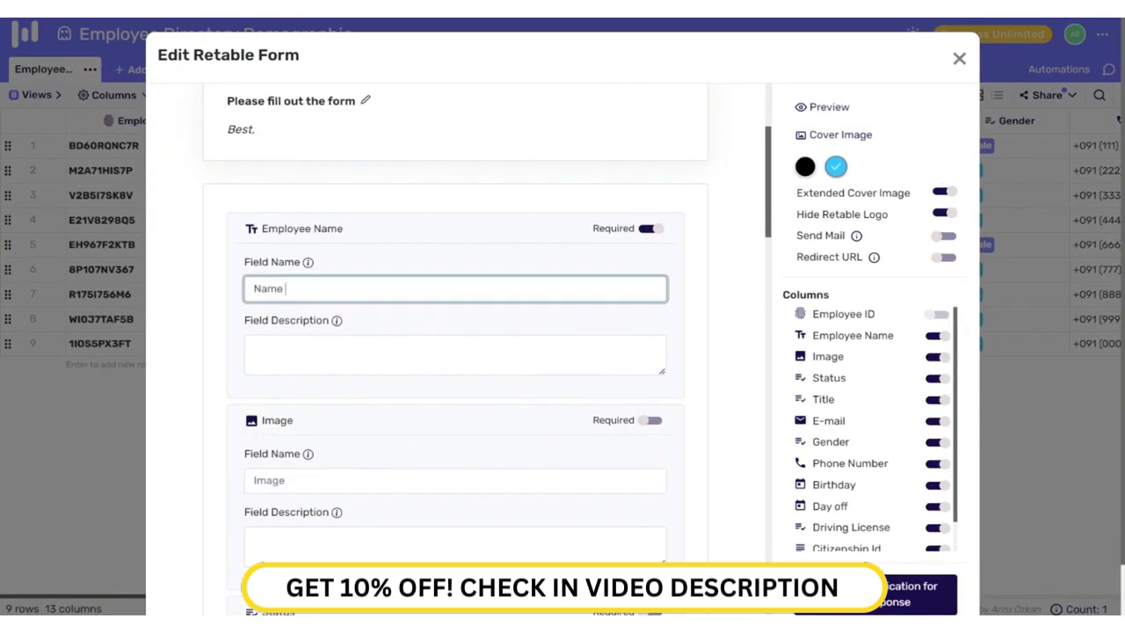
type("& Surname")
scroll(455, 351, "down", 2)
left_click(655, 280)
left_click(256, 398)
left_click(656, 279)
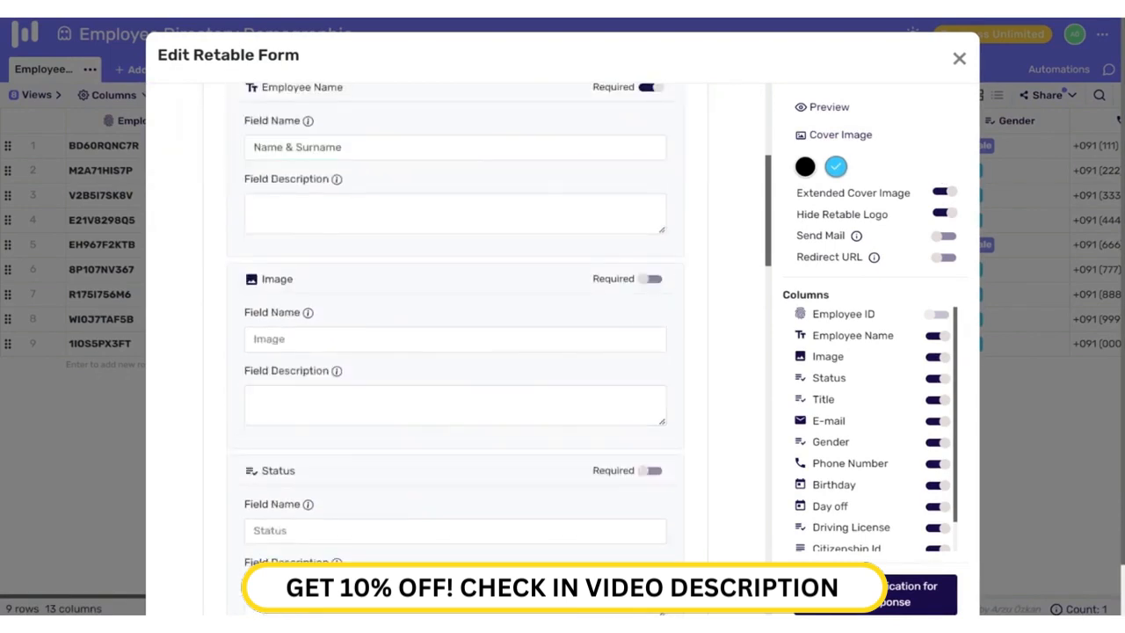
left_click(264, 402)
type("Please upload a PNG")
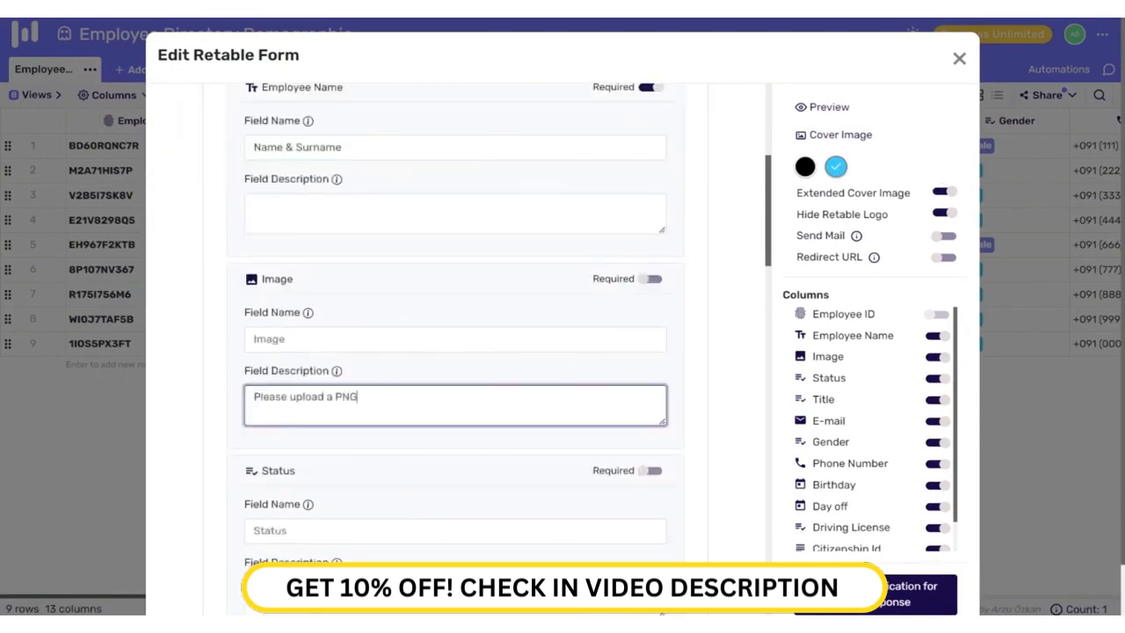
Step: Remove Status, rename Title to 'Job Title', and add a corporate-email description to E-mail
scroll(604, 361, "down", 2)
left_click(939, 379)
left_click(344, 395)
scroll(344, 409, "down", 2)
type("Job Ti")
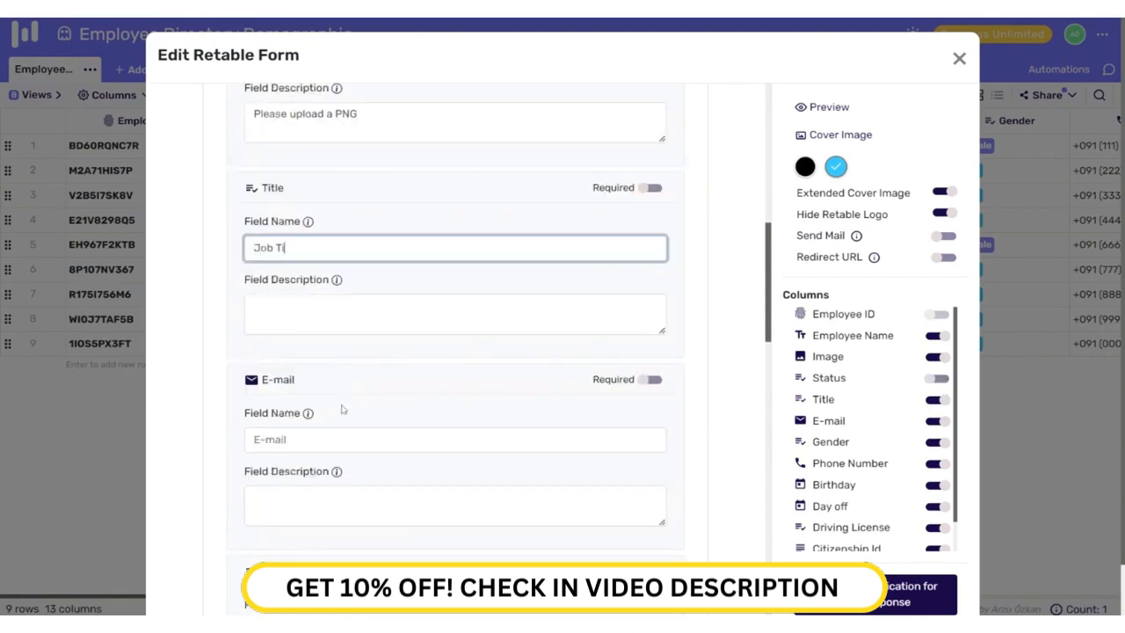
type("tle")
scroll(343, 409, "down", 2)
left_click(343, 432)
type("Please type your corporate email.")
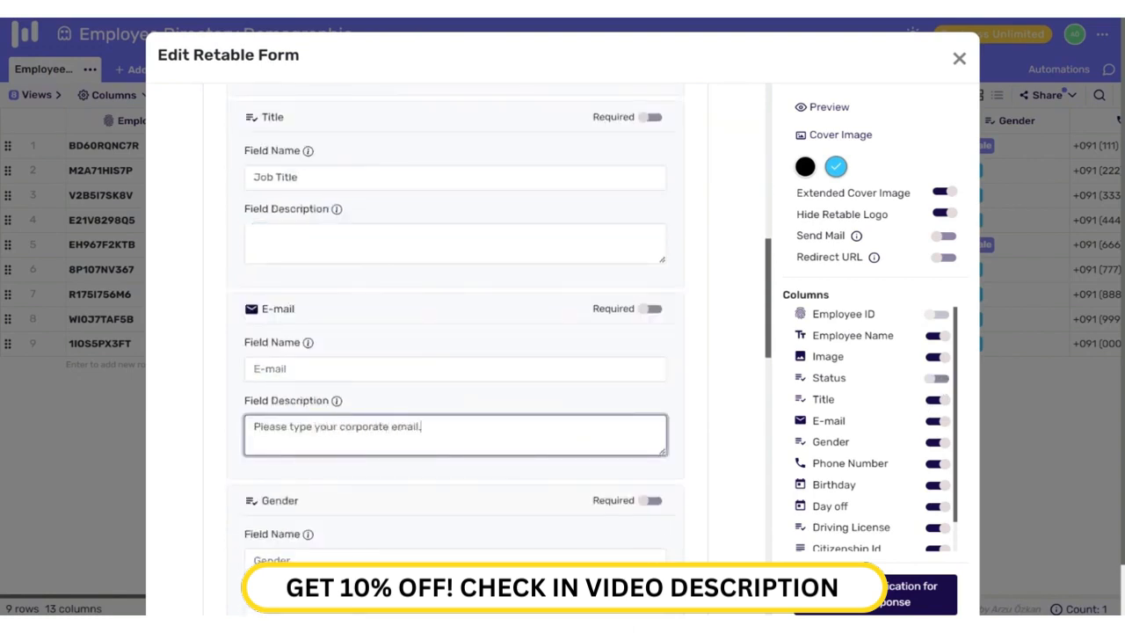
Step: Leave the Retable logo hidden and enable Redirect URL with the company website pasted
scroll(377, 437, "down", 10)
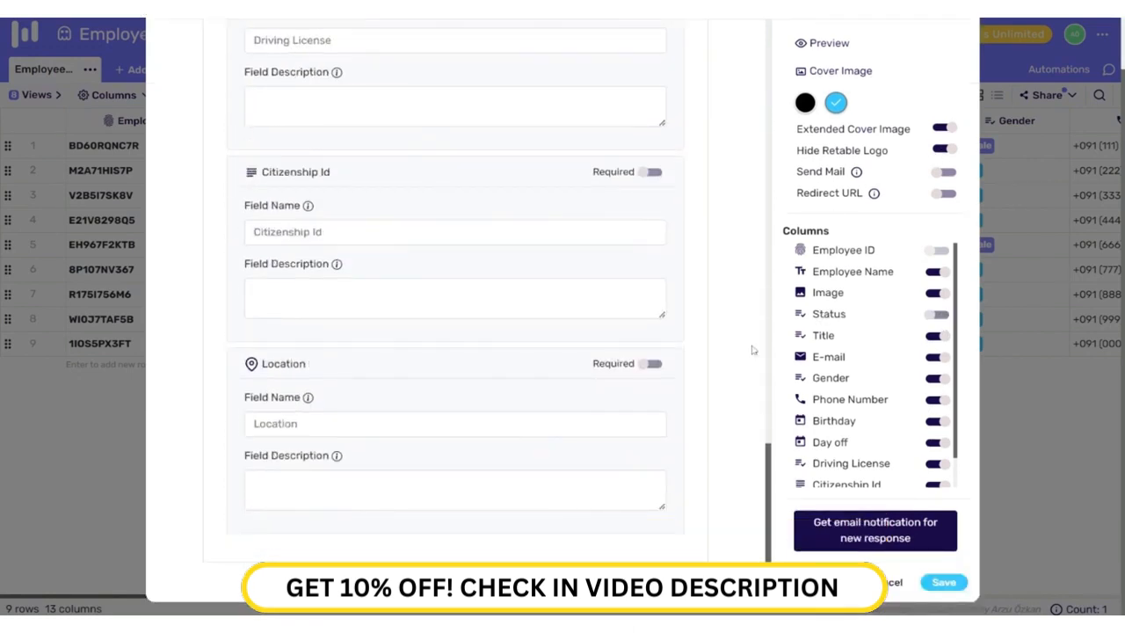
left_click(943, 150)
scroll(622, 517, "down", 1)
left_click(940, 152)
left_click(943, 192)
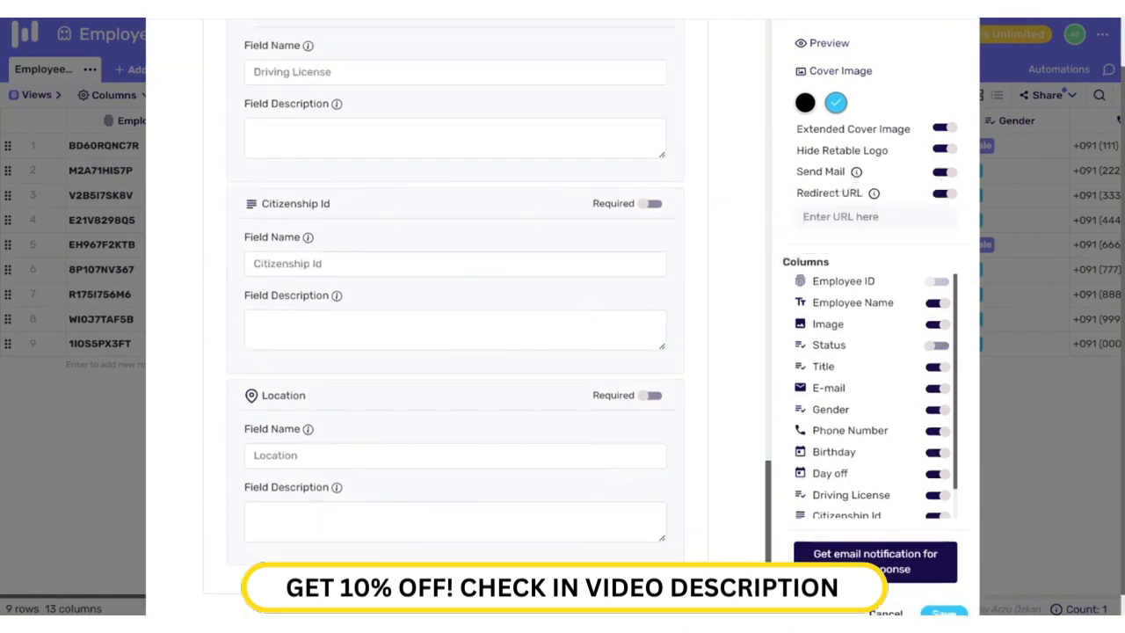
type("https://dundermifflinpaper.com")
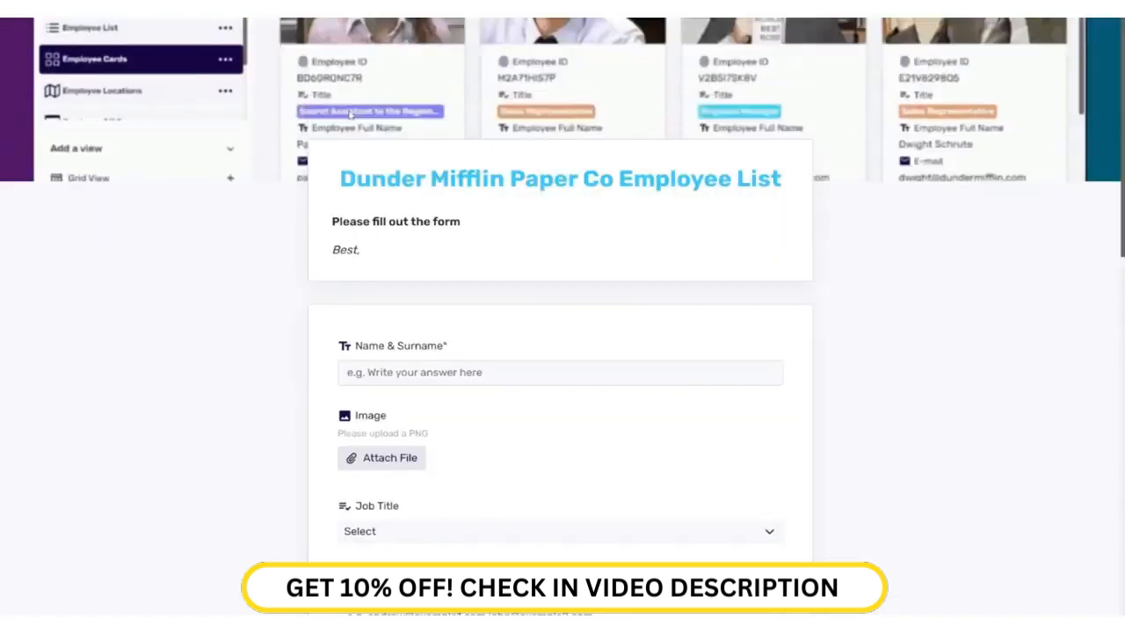
Step: Enter the new employee's full name and attach their photo
left_click(415, 373)
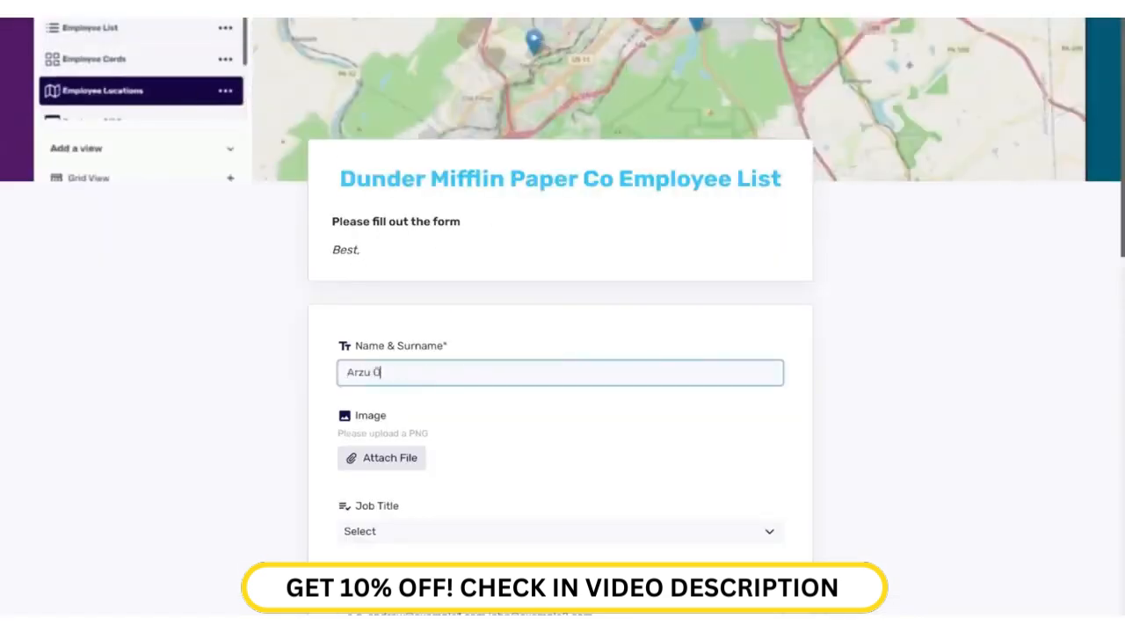
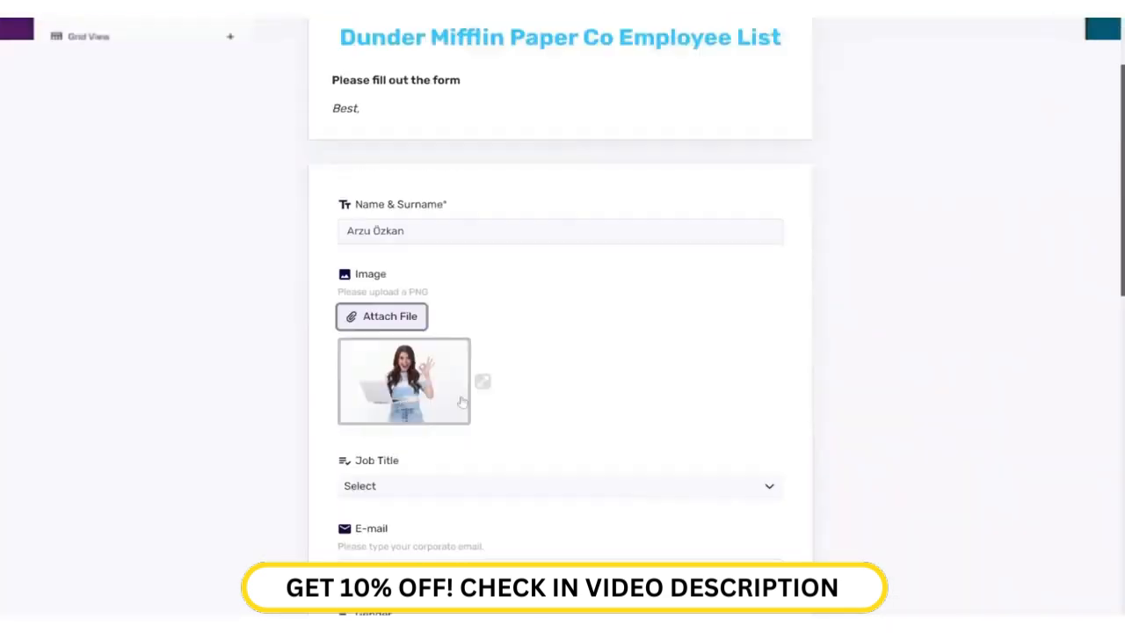
left_click(456, 382)
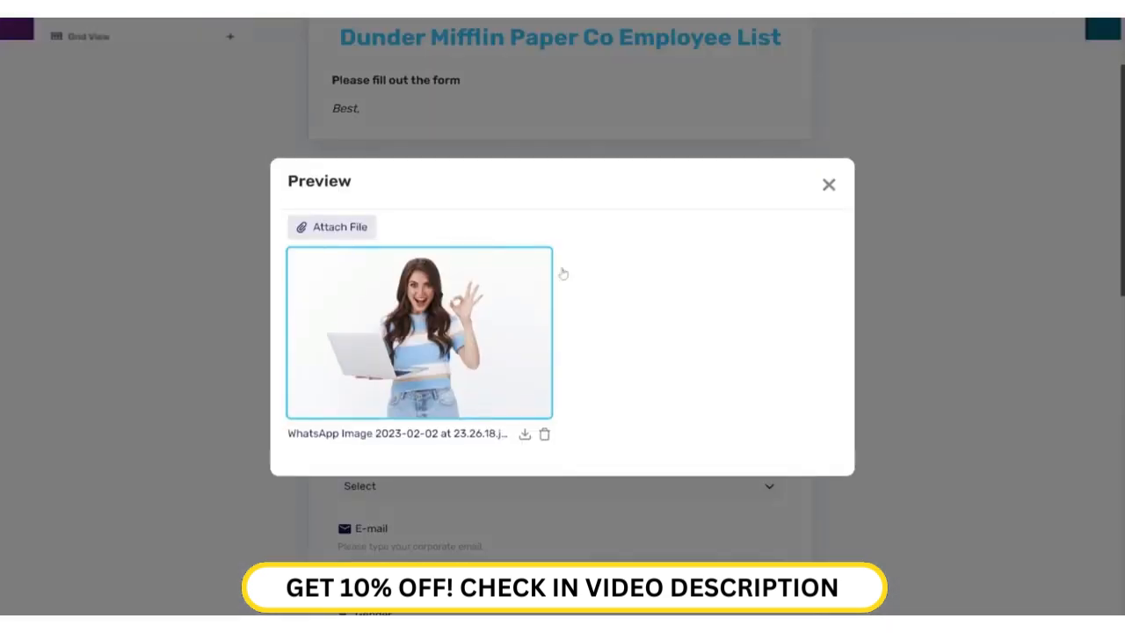
left_click(829, 185)
scroll(515, 484, "down", 2)
Step: Set Job Title to Secret Assistant to the Regional Manager and fill in the employee's e-mail
left_click(412, 277)
left_click(393, 349)
left_click(422, 277)
left_click(420, 309)
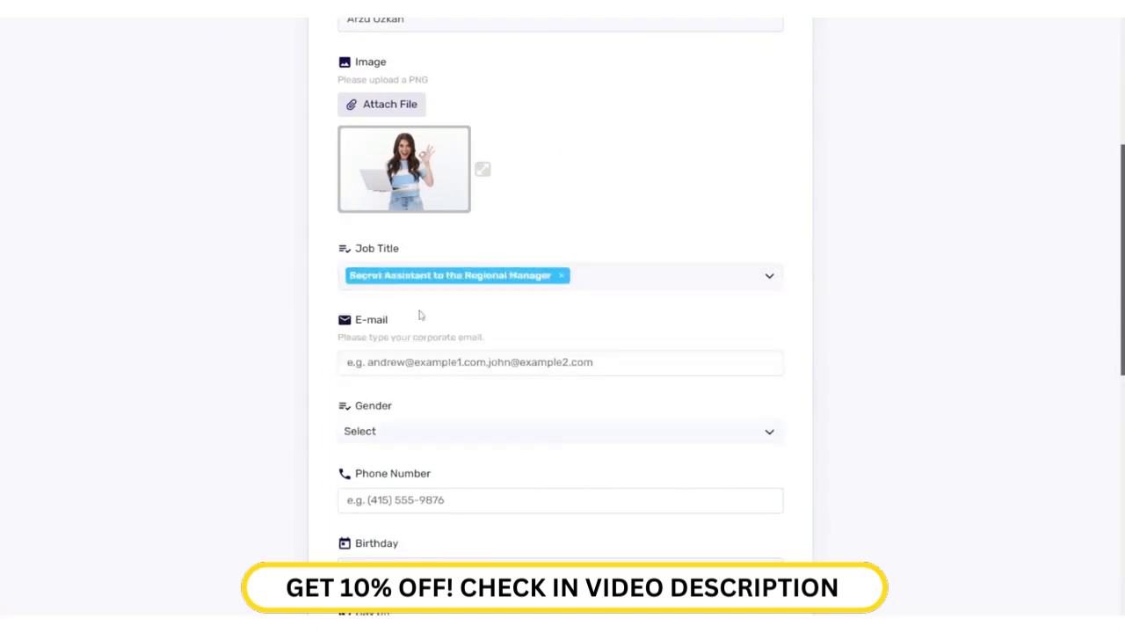
left_click(420, 362)
Step: Set gender to Female and enter the employee's phone number
left_click(406, 434)
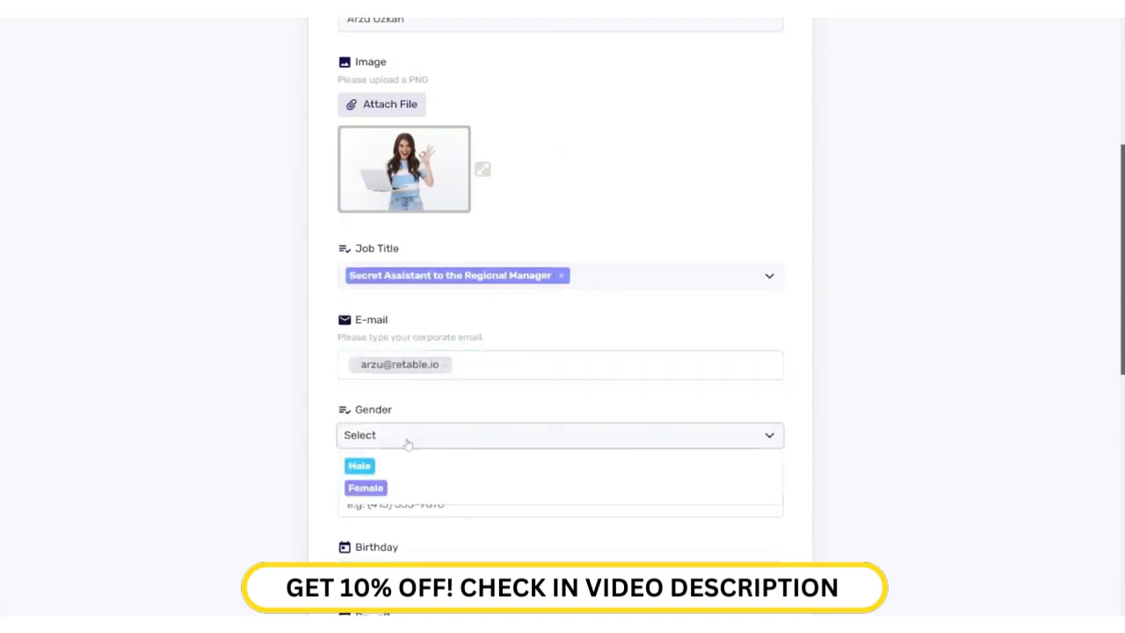
left_click(371, 488)
left_click(395, 506)
type("12345678")
left_click(440, 575)
scroll(441, 563, "down", 3)
left_click(435, 327)
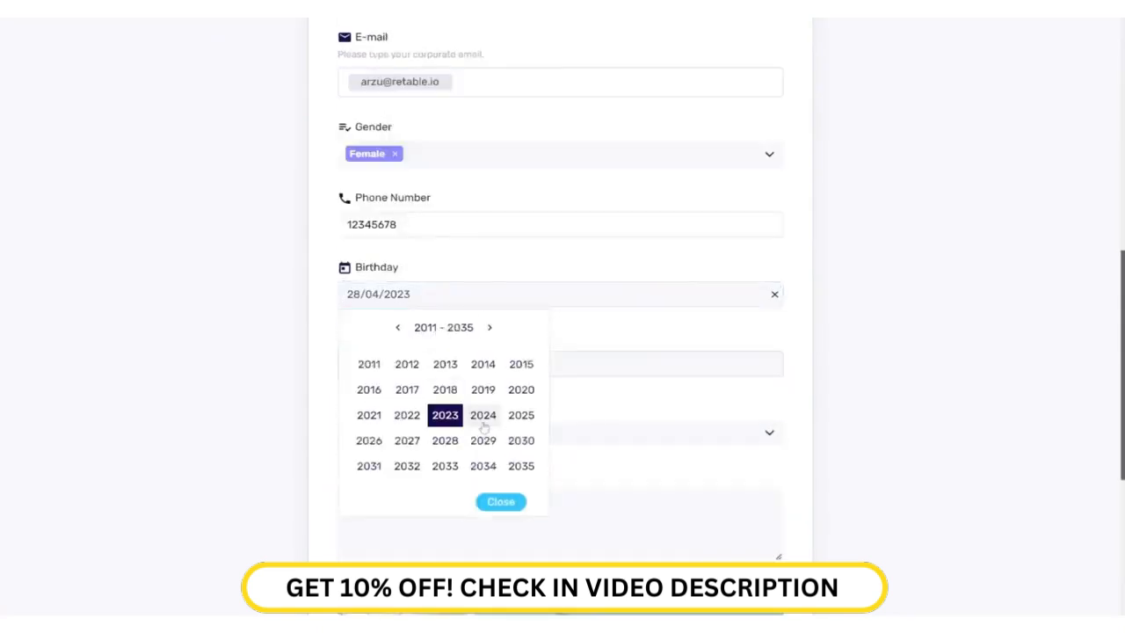
left_click(397, 327)
left_click(407, 387)
left_click(494, 363)
left_click(393, 475)
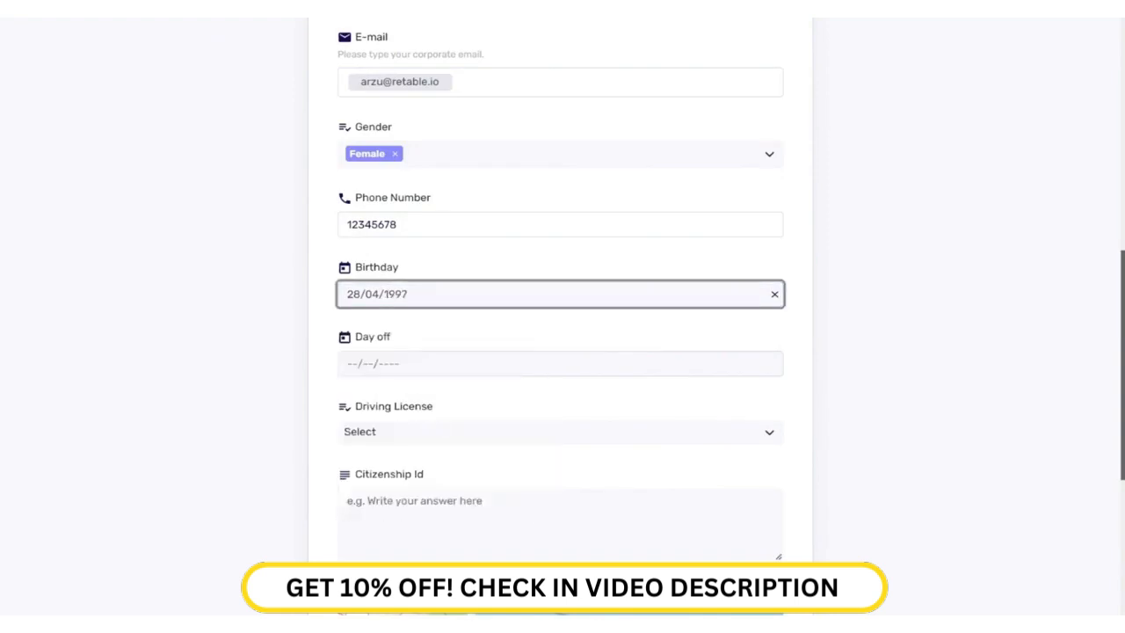
left_click(404, 363)
left_click(467, 520)
Step: Choose driving licence class B, enter the ID number, and pin the location on the map
left_click(615, 431)
left_click(439, 322)
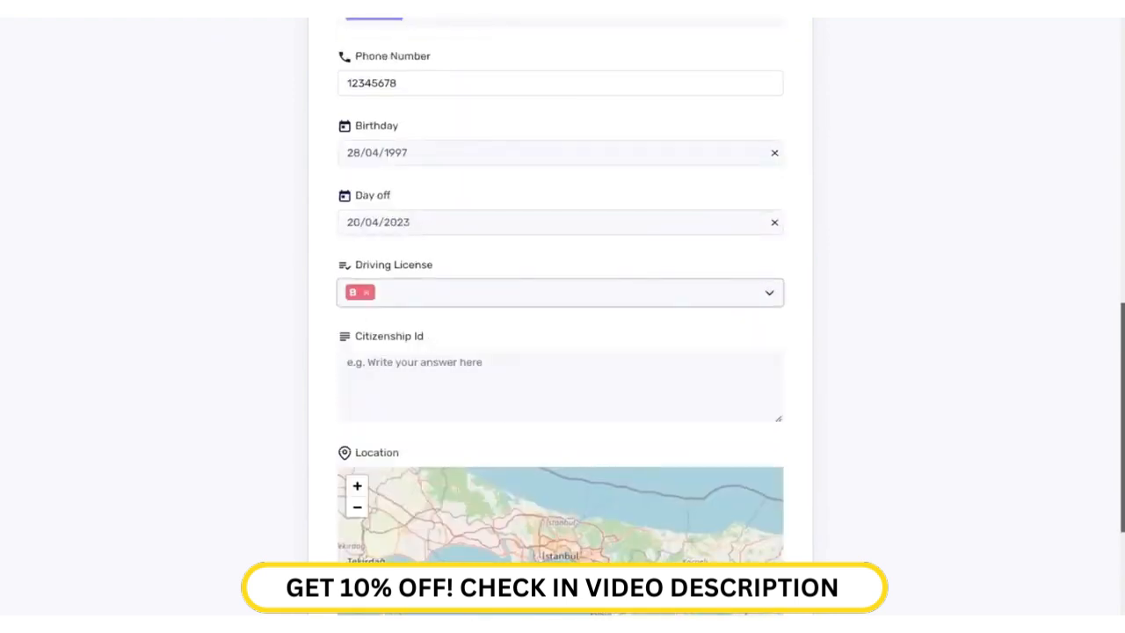
scroll(560, 386, "down", 2)
left_click_drag(615, 325, 433, 361)
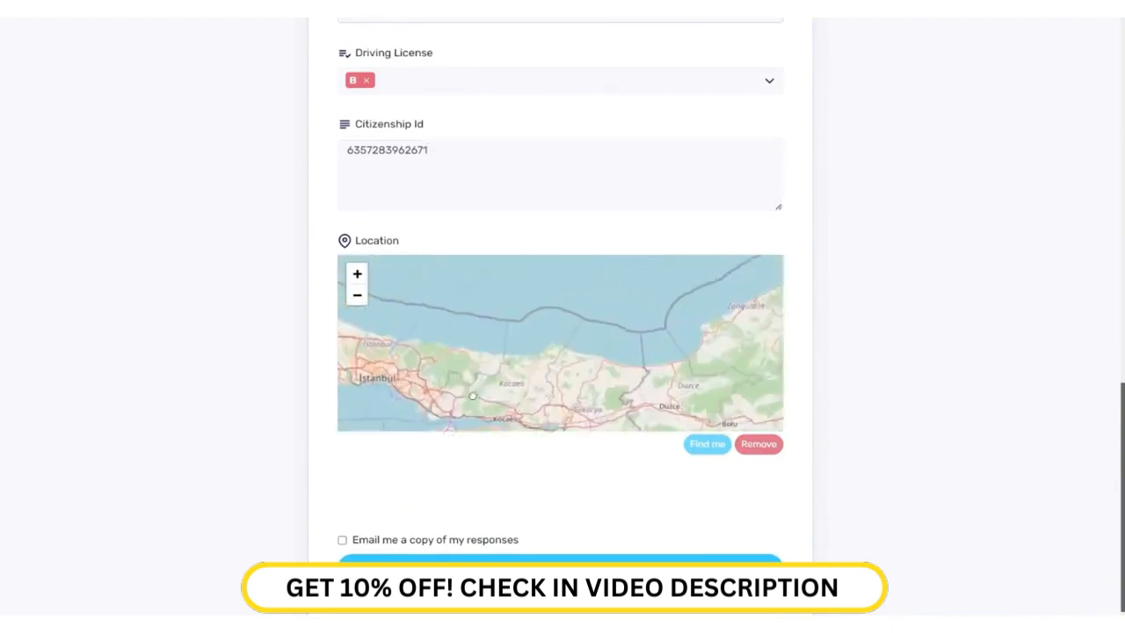
left_click(708, 443)
scroll(708, 439, "down", 1)
Step: Request an e-mailed copy to the recipient's address, submit the form, and return to the table
left_click(342, 512)
left_click(400, 529)
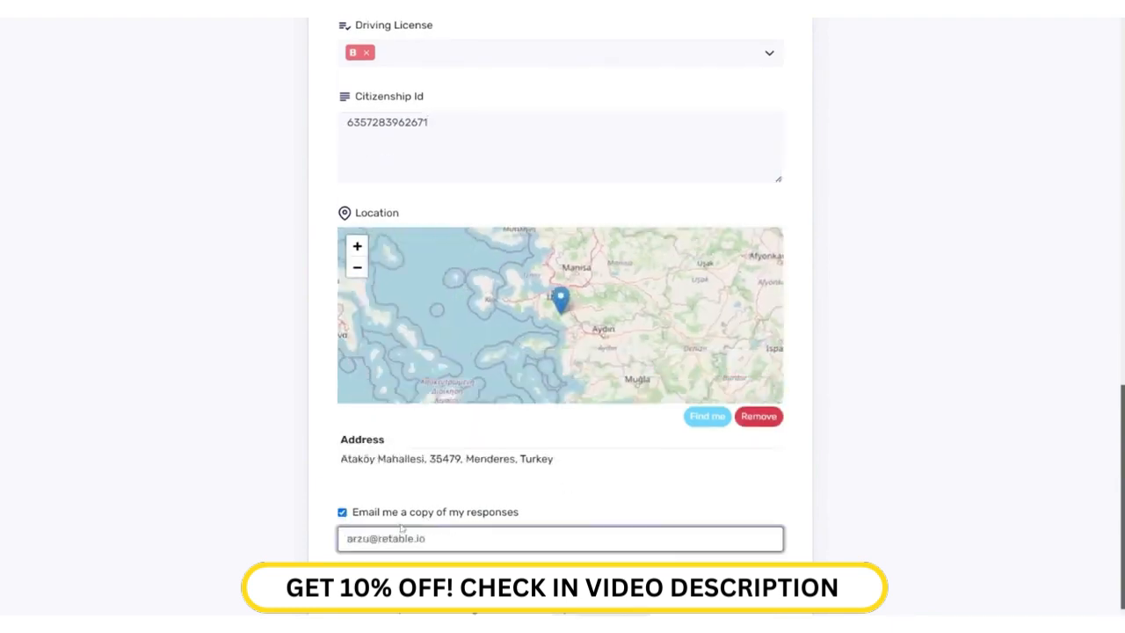
scroll(401, 528, "down", 1)
left_click(534, 549)
key("ctrl+w")
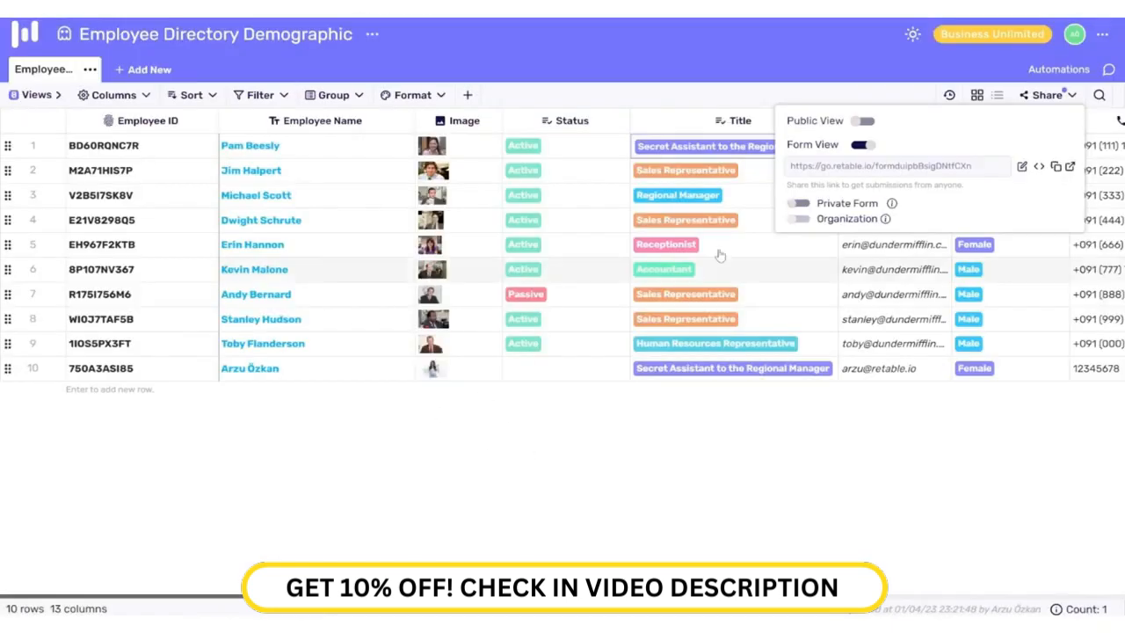
Step: Review the form's embed code, then close the preview
left_click(1038, 166)
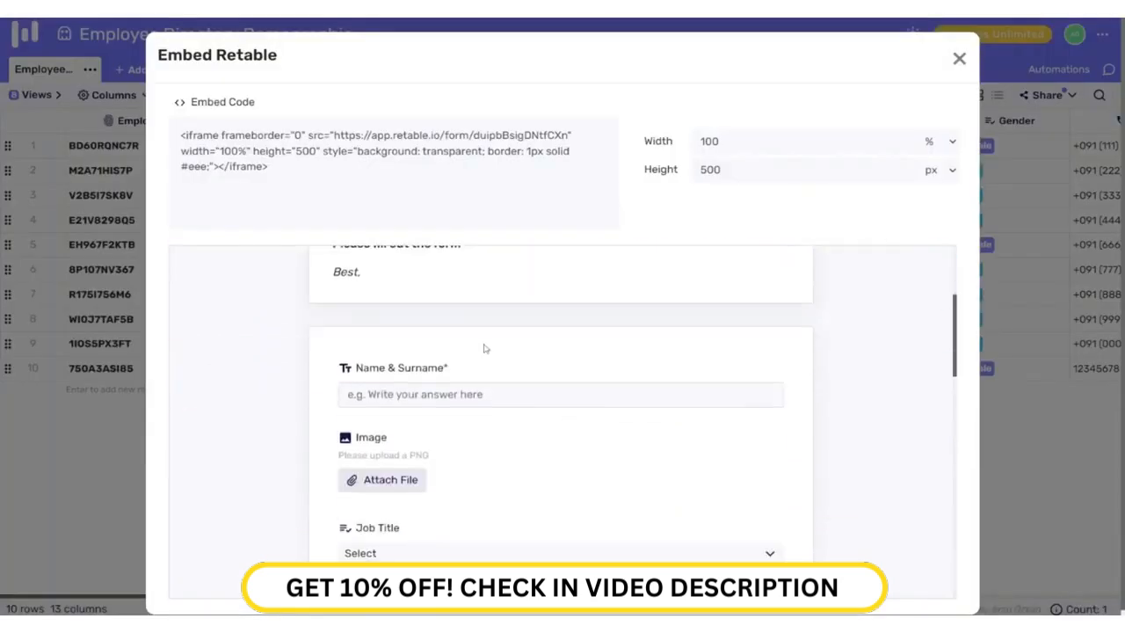
scroll(488, 360, "down", 3)
scroll(492, 378, "down", 10)
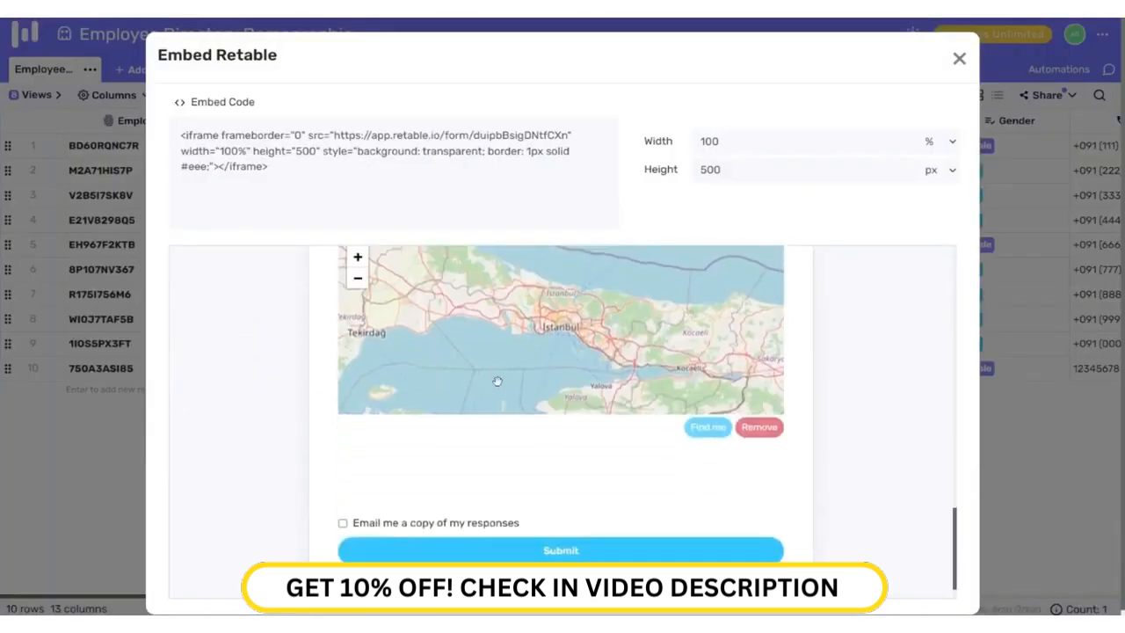
scroll(504, 410, "up", 5)
scroll(516, 411, "up", 8)
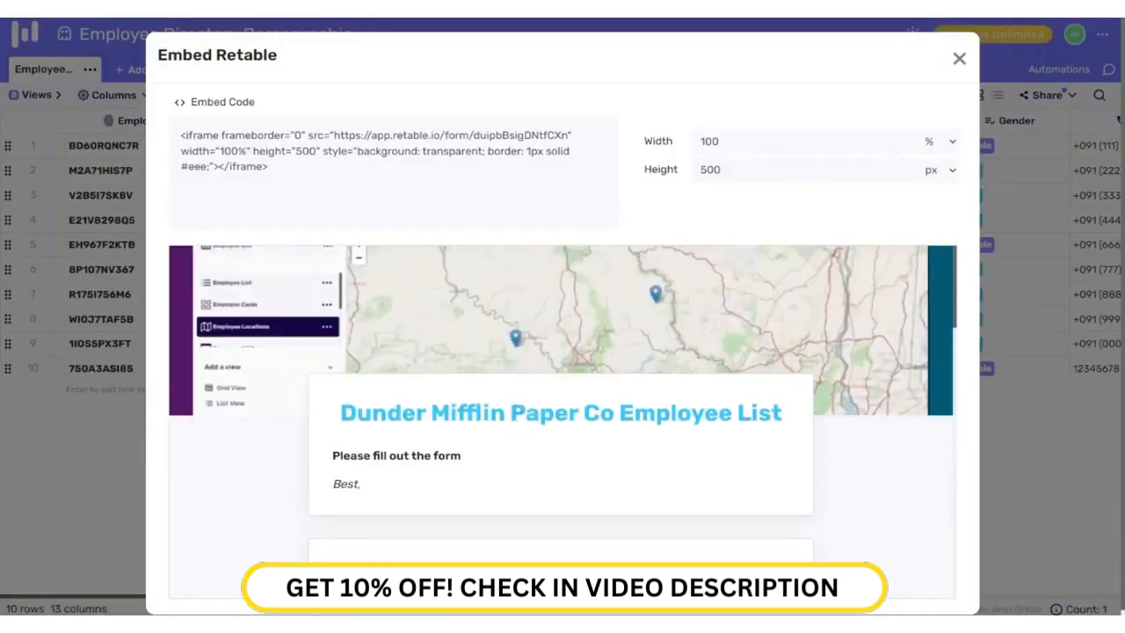
left_click(959, 58)
Step: Enable the public view link and set its embed to hide the Retable logo
left_click(1046, 95)
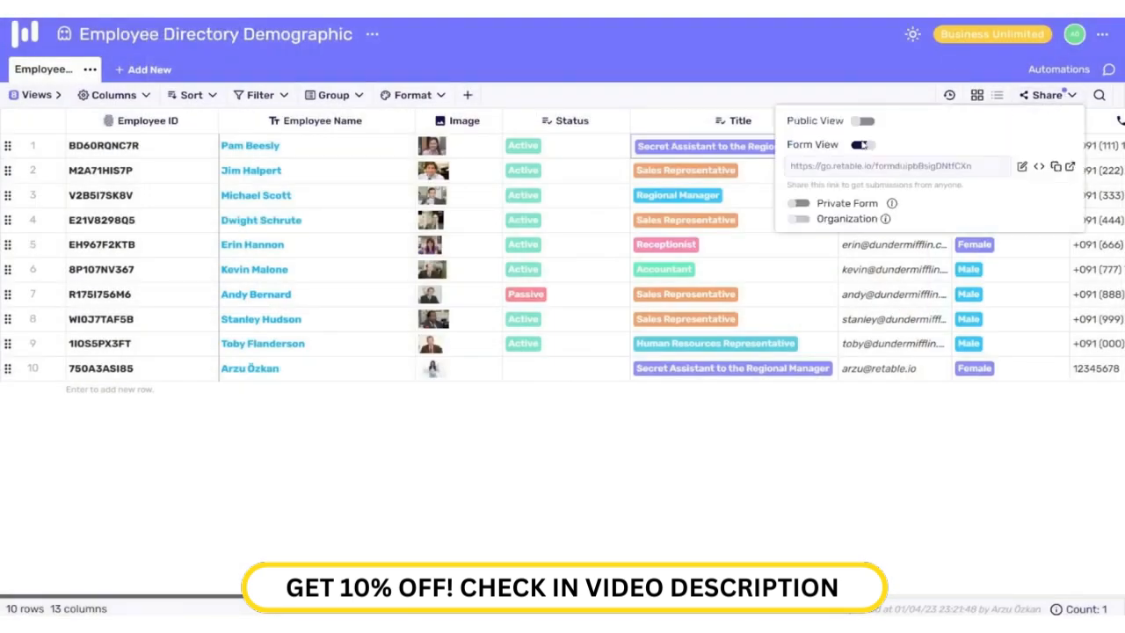
left_click(865, 122)
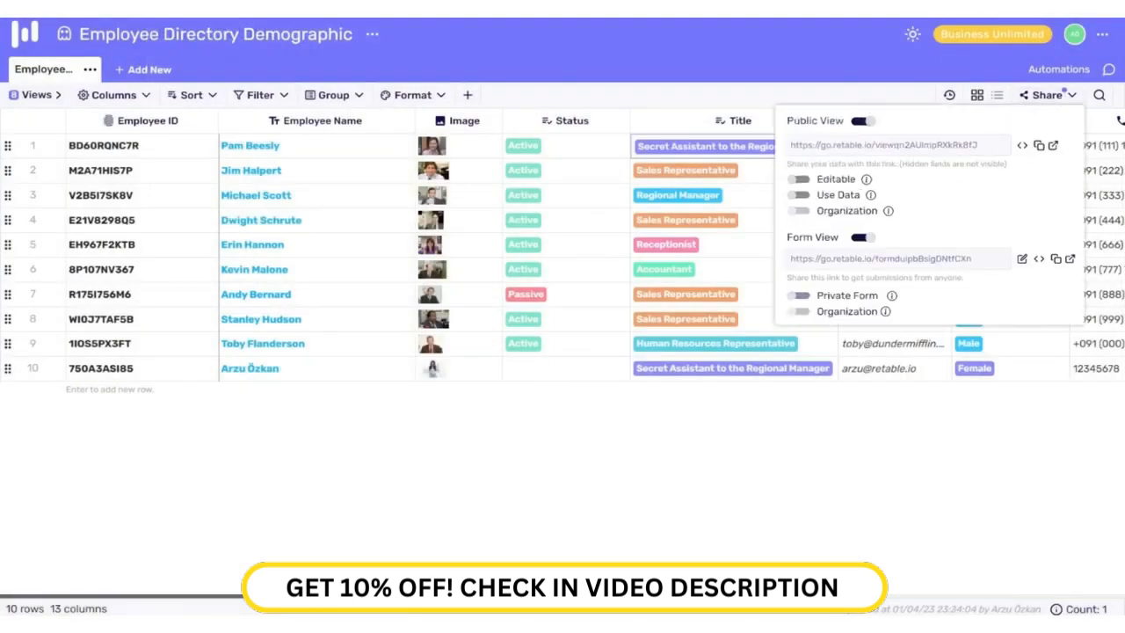
left_click(1022, 145)
scroll(651, 410, "down", 1)
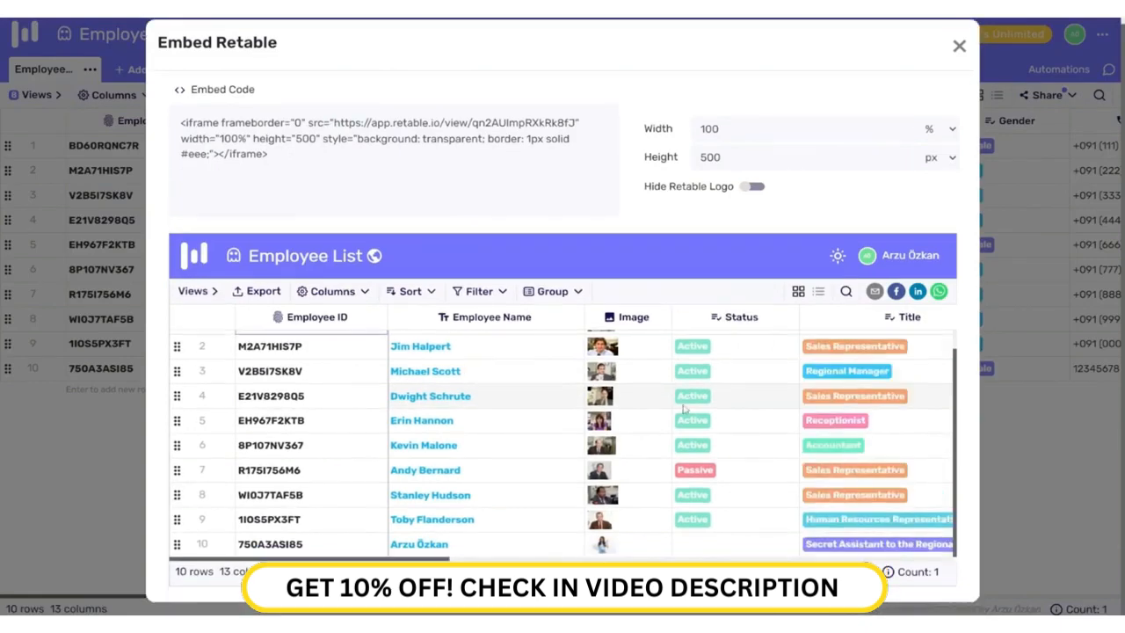
scroll(683, 409, "up", 1)
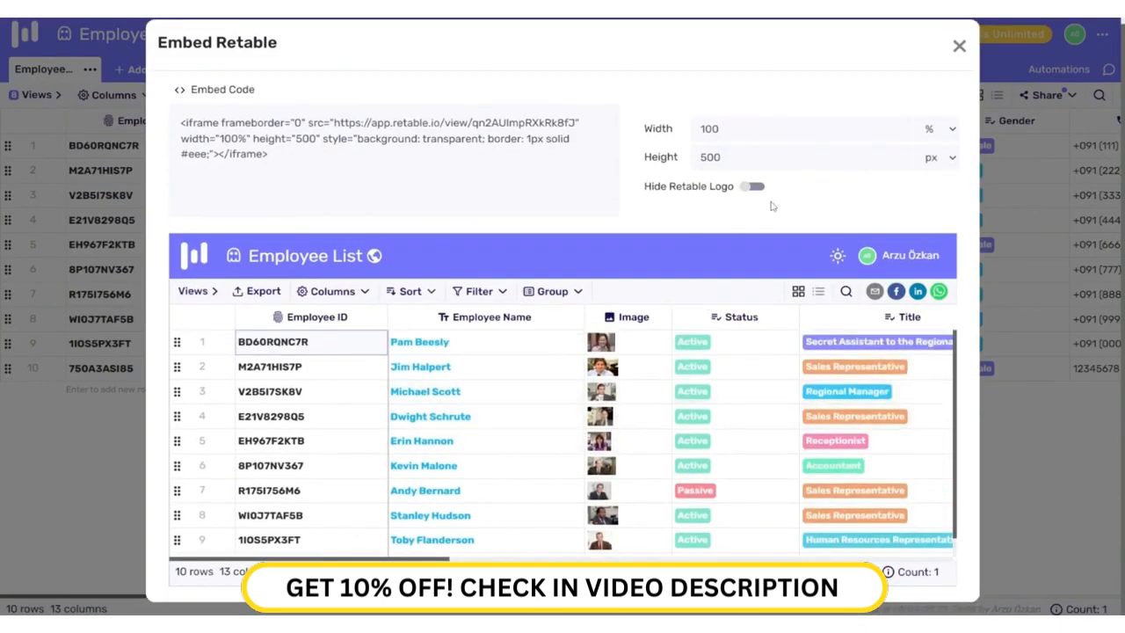
left_click(752, 188)
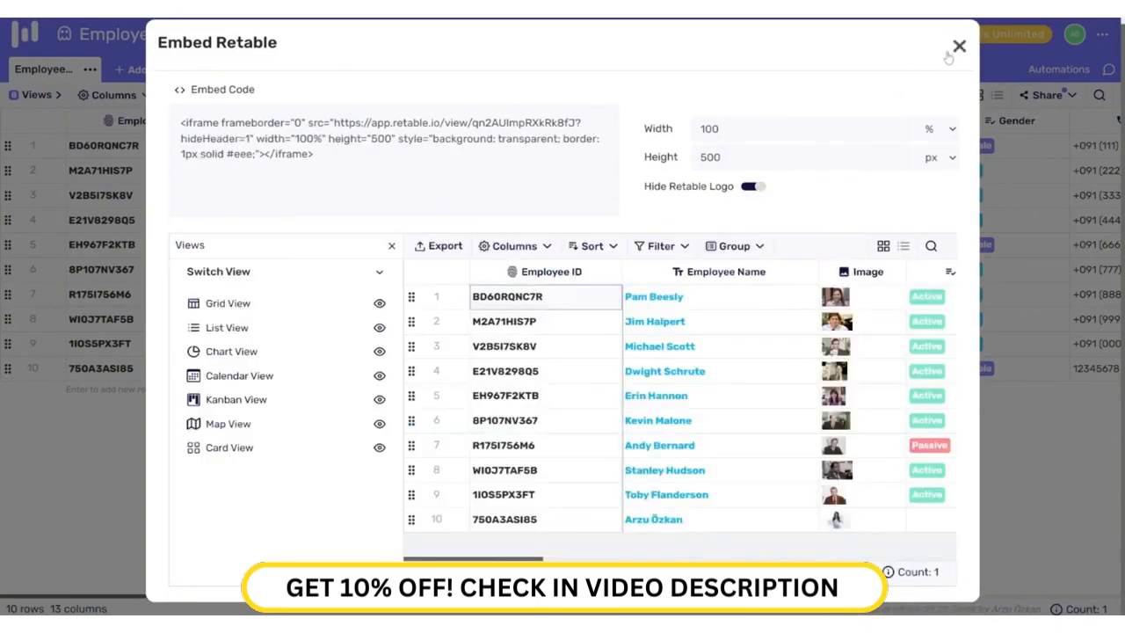
left_click(952, 53)
Step: Set the public view to Use Data with Editable turned off
left_click(1047, 95)
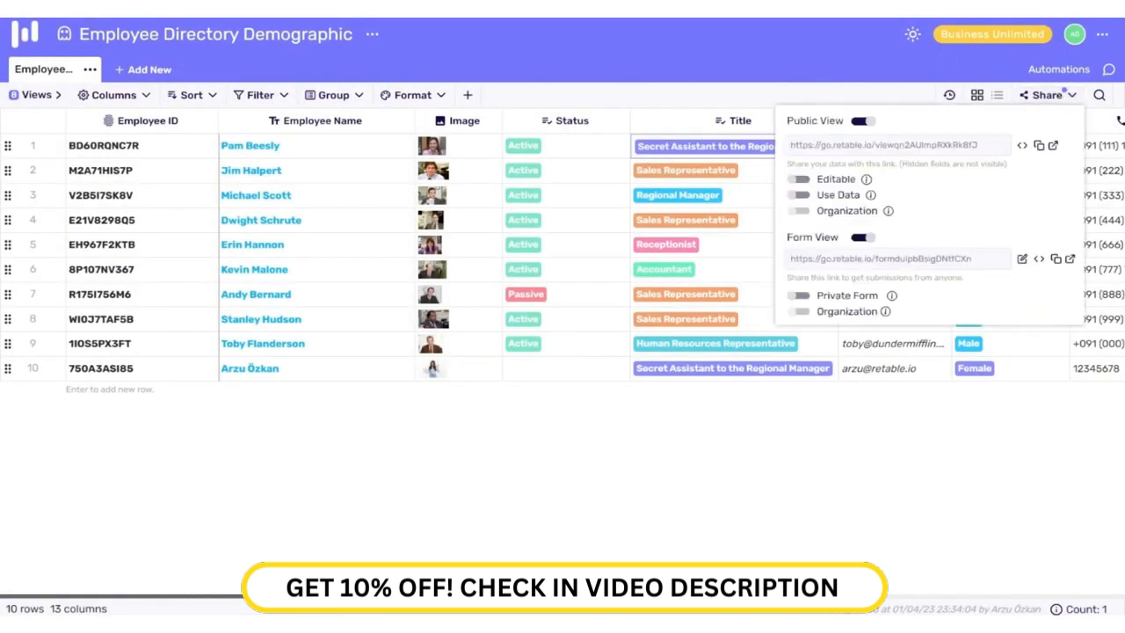
left_click(801, 181)
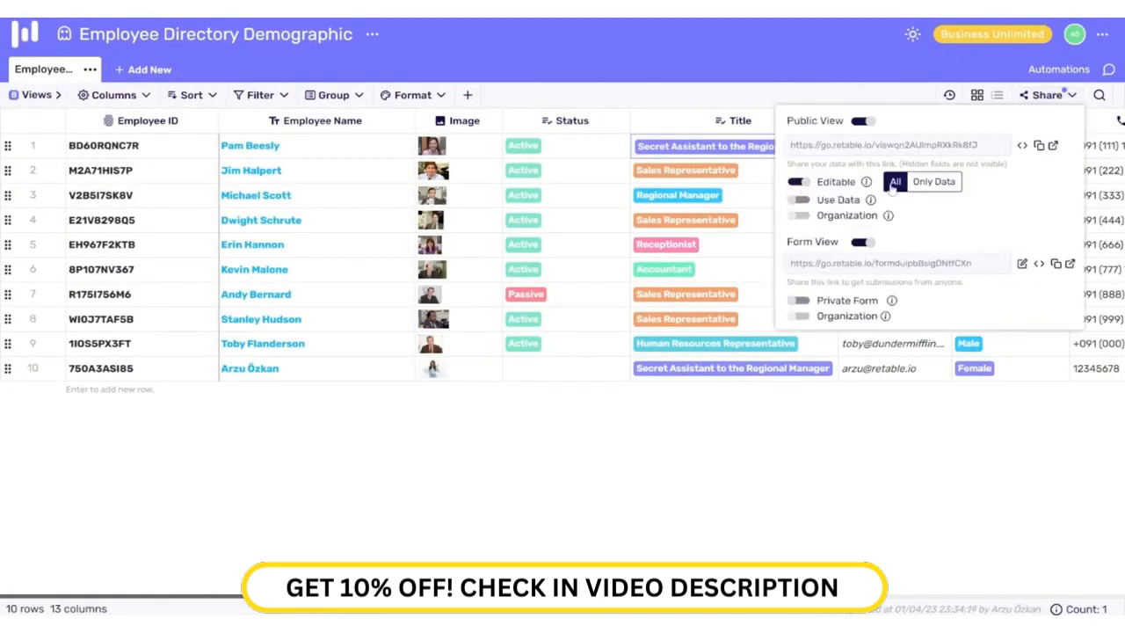
mouse_move(866, 182)
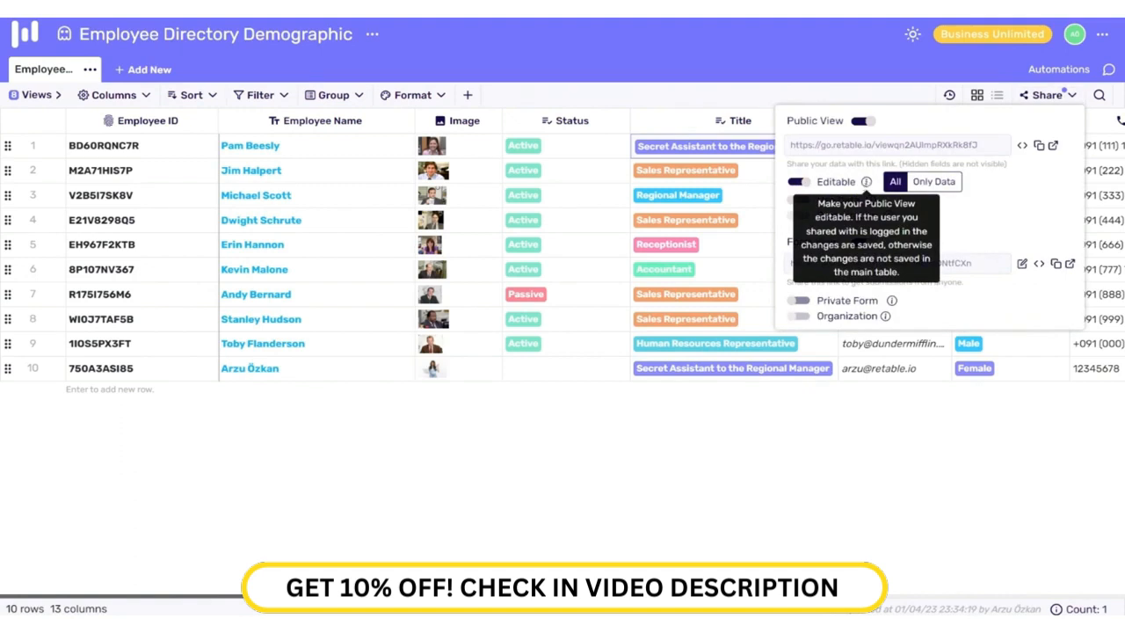
left_click(924, 182)
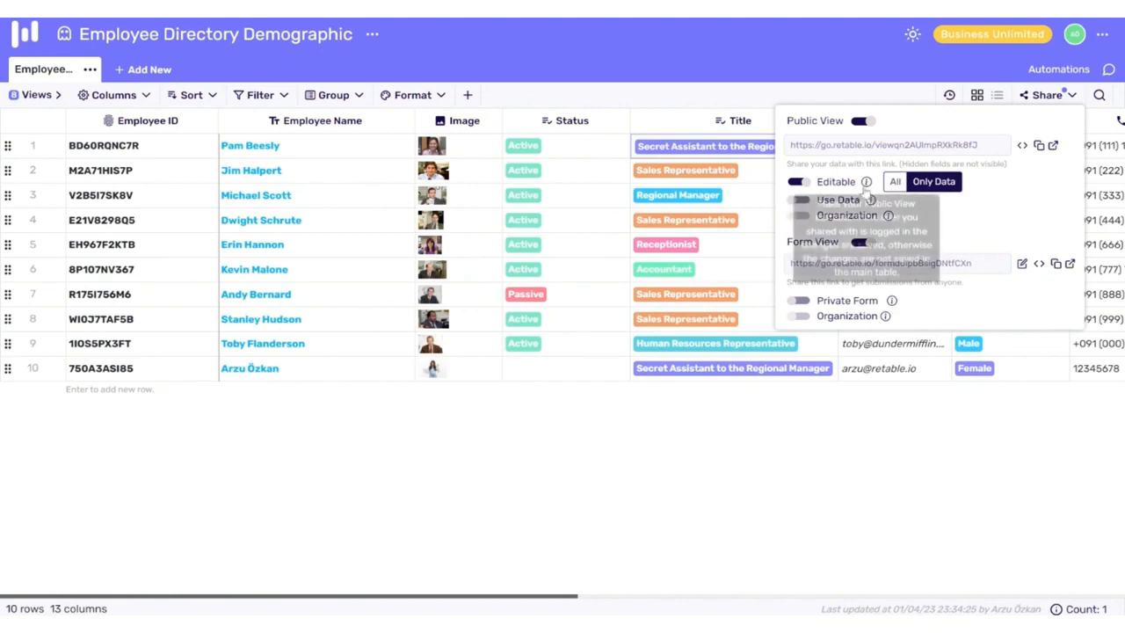
left_click(803, 183)
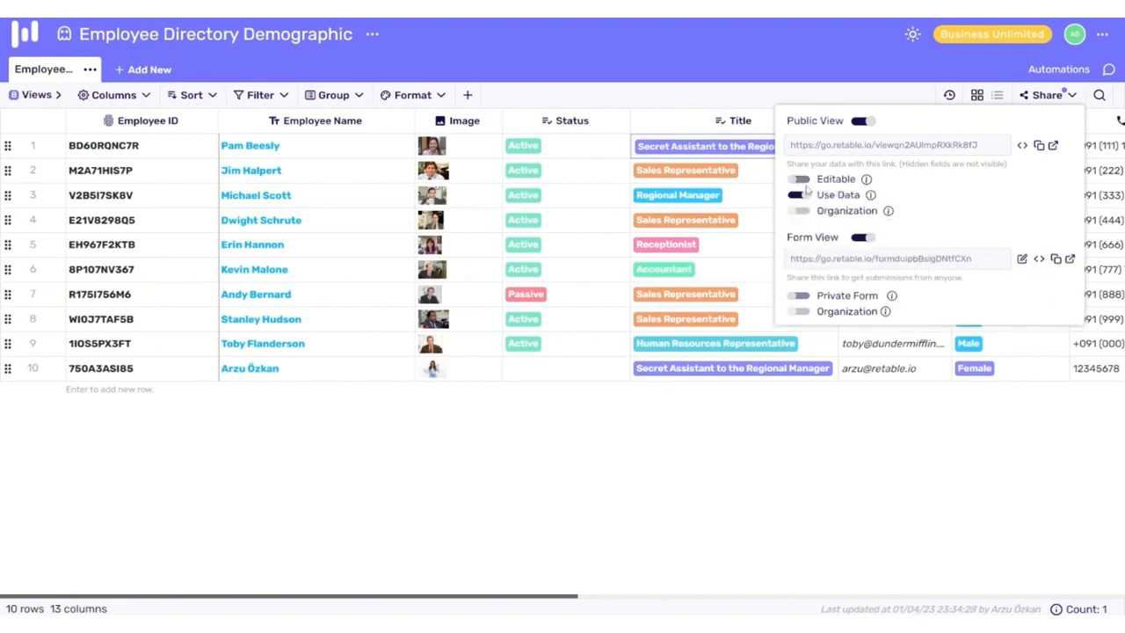